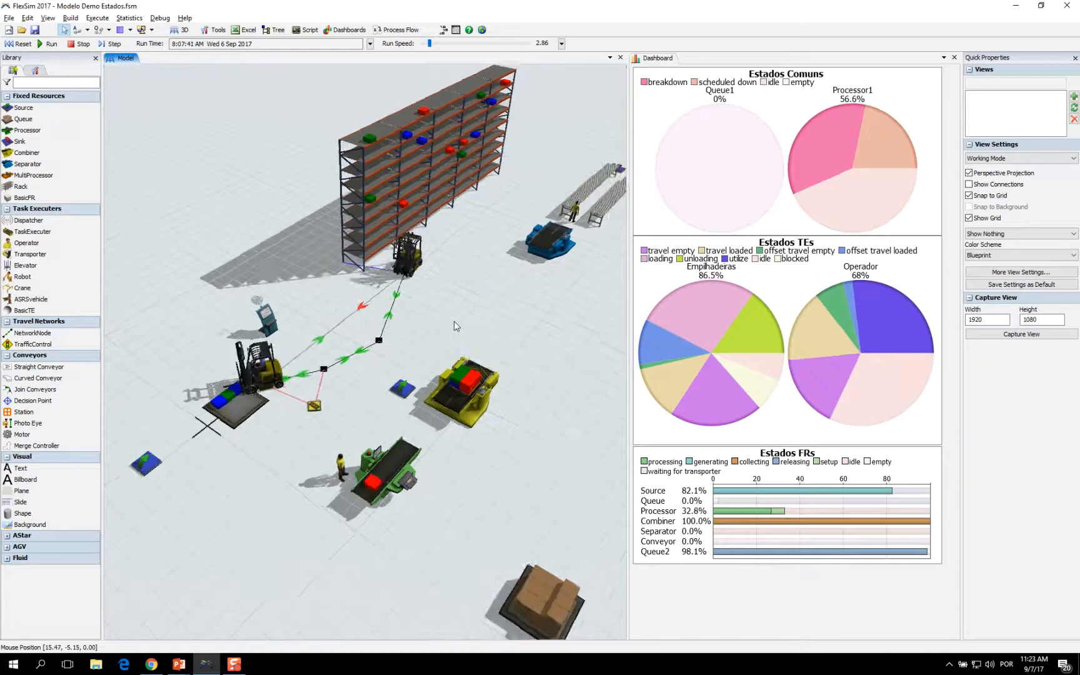
Select the stopped forklift on the travel path and check its current state in the statistics
{"action": "scroll", "coordinate": [484, 272], "scroll_direction": "up", "scroll_amount": 2}
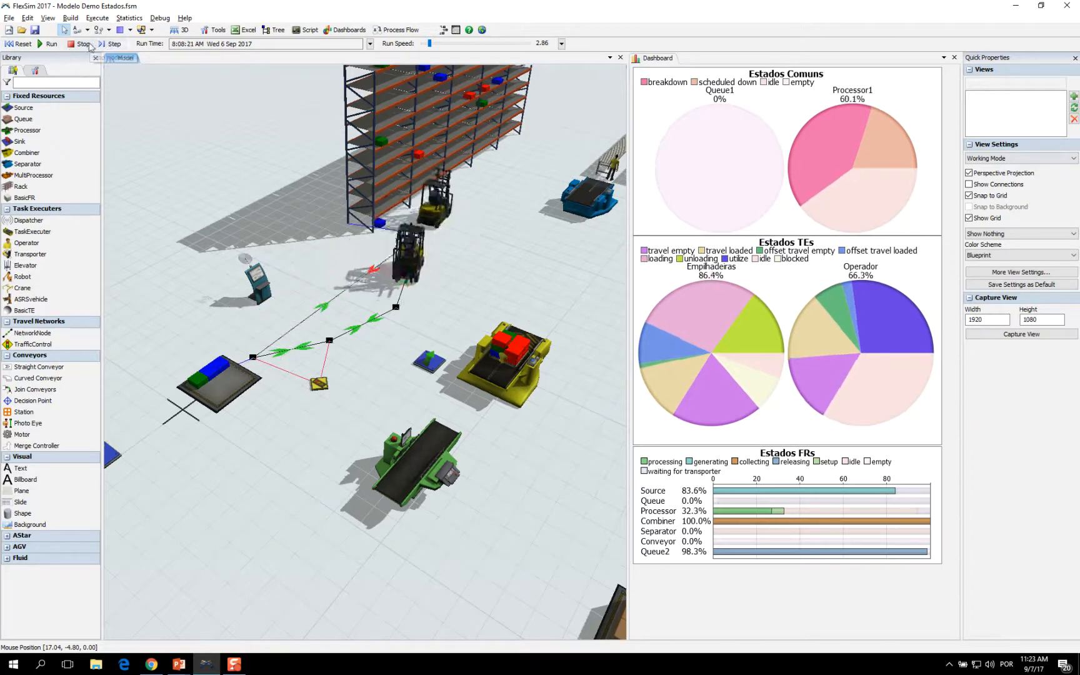
{"action": "left_click", "coordinate": [402, 296]}
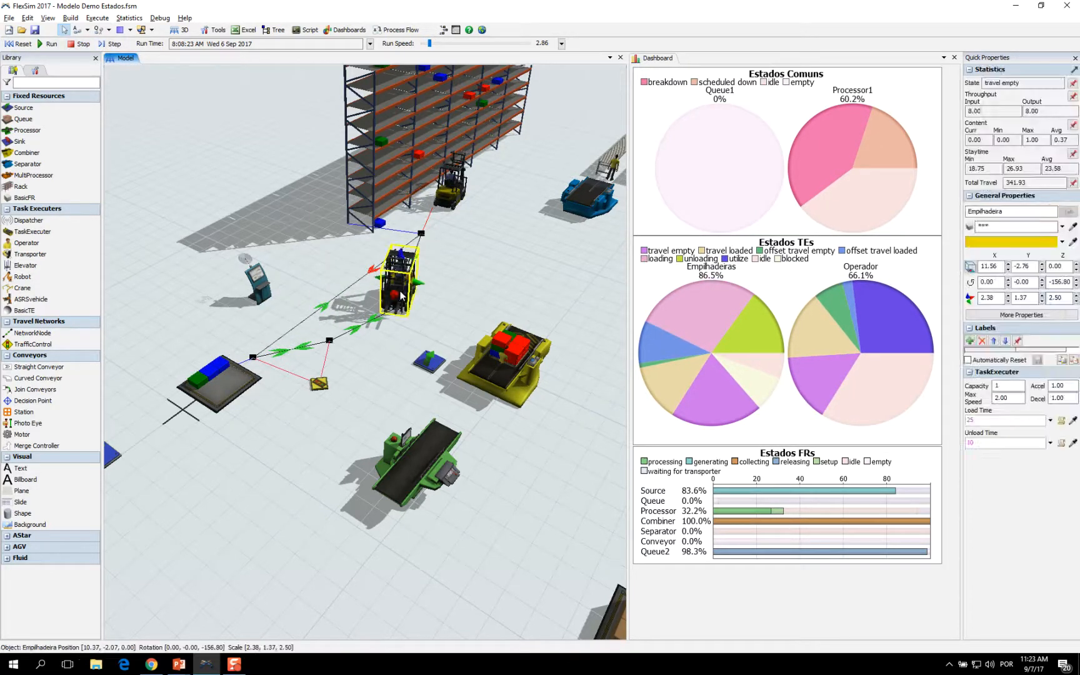
{"action": "right_click_drag", "start_coordinate": [415, 268], "coordinate": [449, 318]}
{"action": "left_click", "coordinate": [449, 318]}
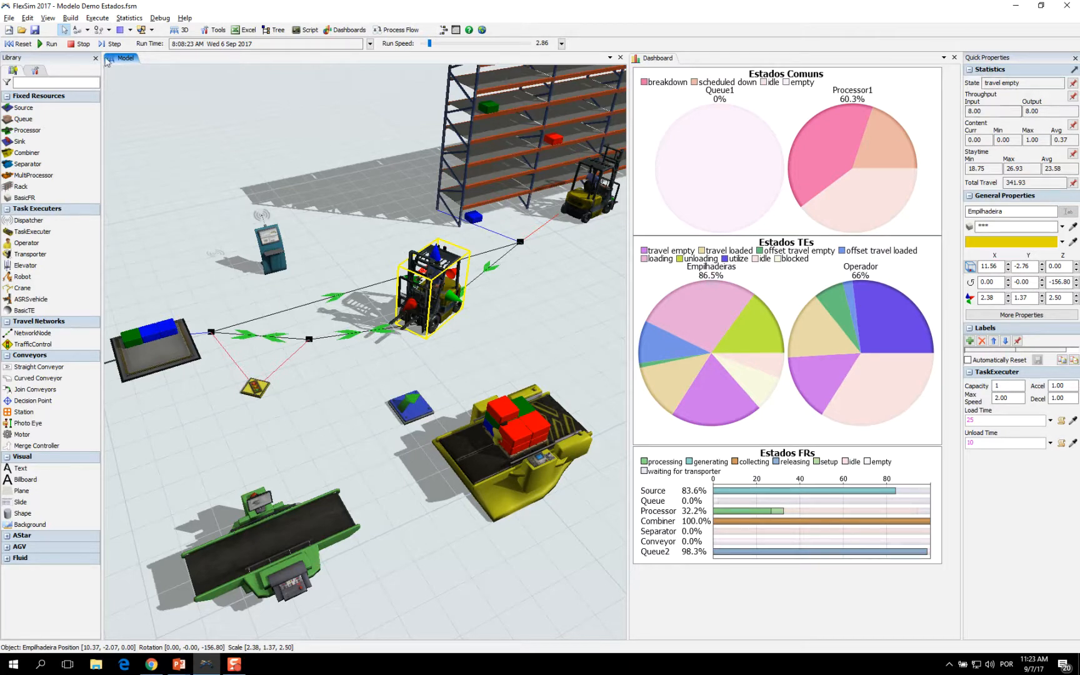
Run the model until the forklift carries a box towards the rack, stop it, and examine the forklift's state and route
{"action": "left_click", "coordinate": [46, 44]}
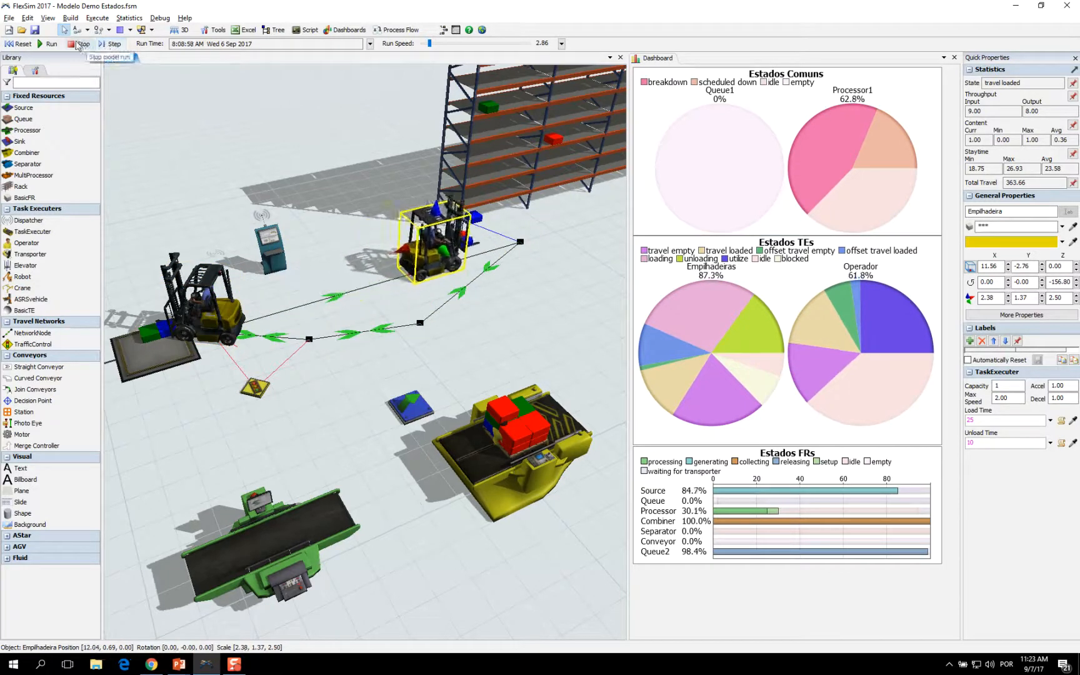
{"action": "left_click", "coordinate": [437, 247]}
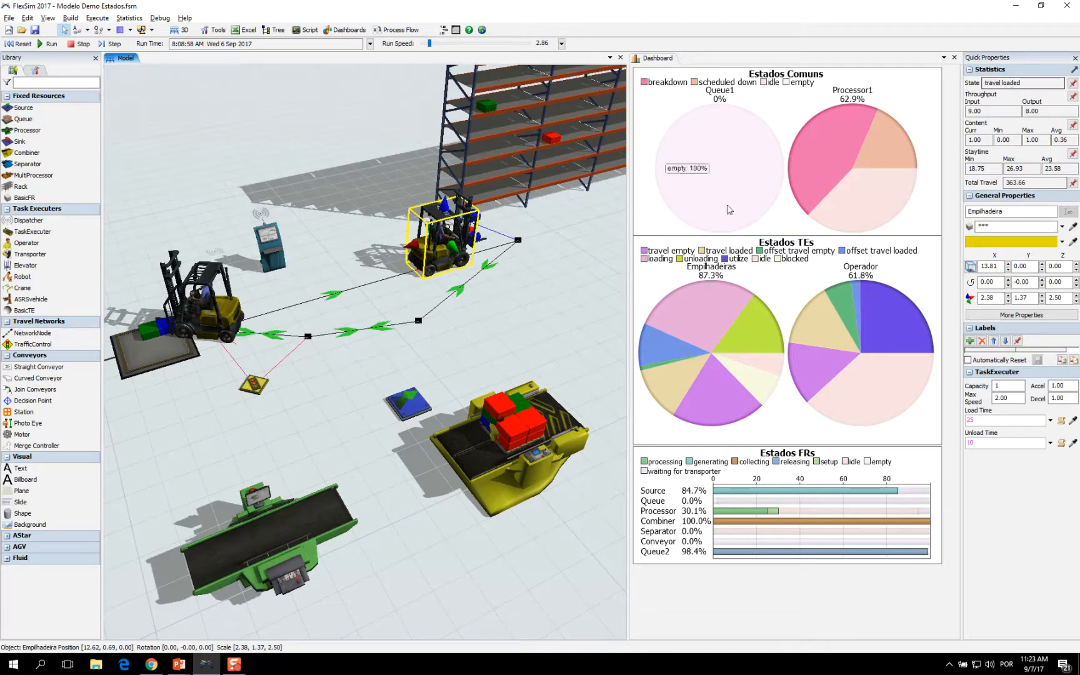
{"action": "left_click_drag", "start_coordinate": [494, 312], "coordinate": [484, 326]}
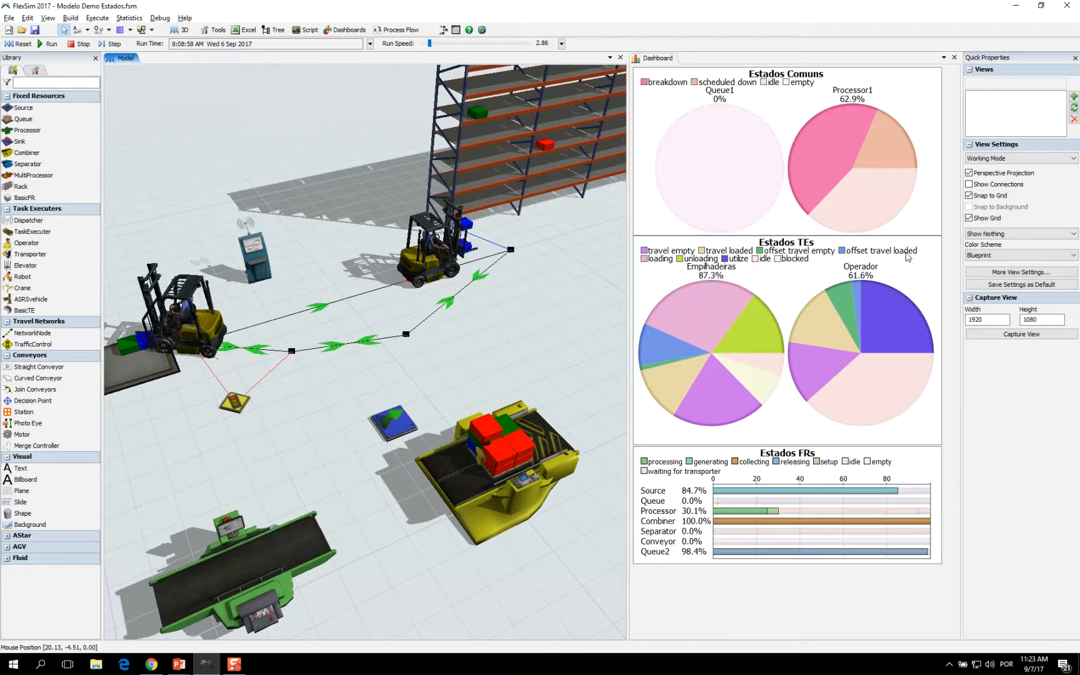
{"action": "left_click_drag", "start_coordinate": [546, 294], "coordinate": [502, 353]}
{"action": "right_click_drag", "start_coordinate": [502, 353], "coordinate": [454, 374]}
{"action": "left_click_drag", "start_coordinate": [523, 382], "coordinate": [455, 375]}
{"action": "scroll", "coordinate": [455, 379], "scroll_direction": "down", "scroll_amount": 4}
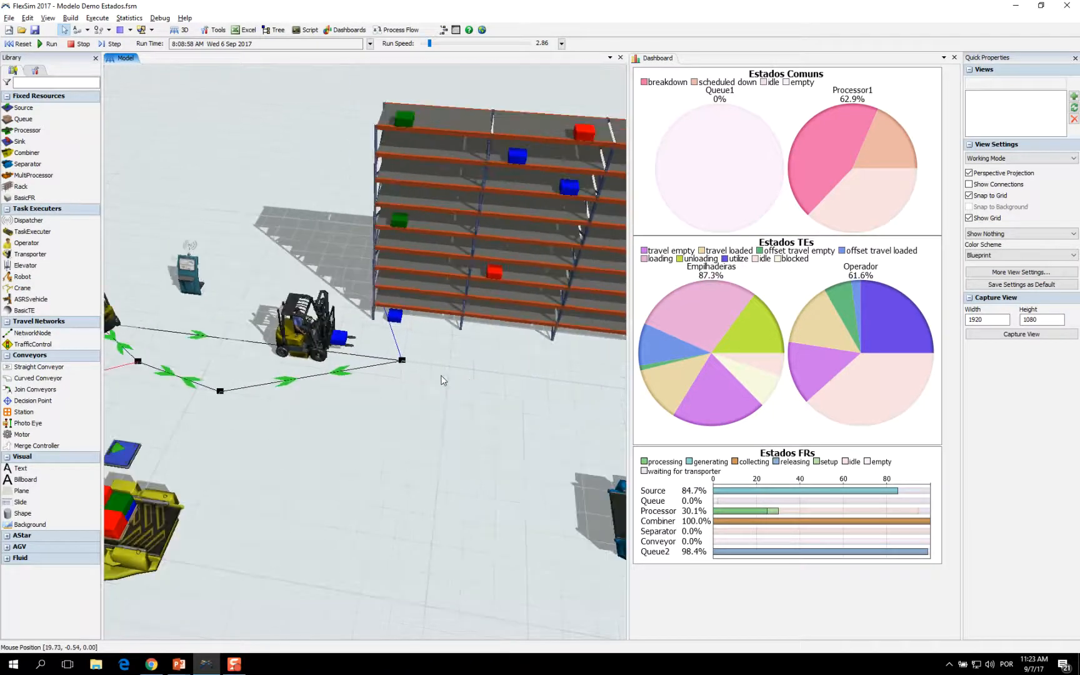
{"action": "right_click_drag", "start_coordinate": [491, 377], "coordinate": [485, 374]}
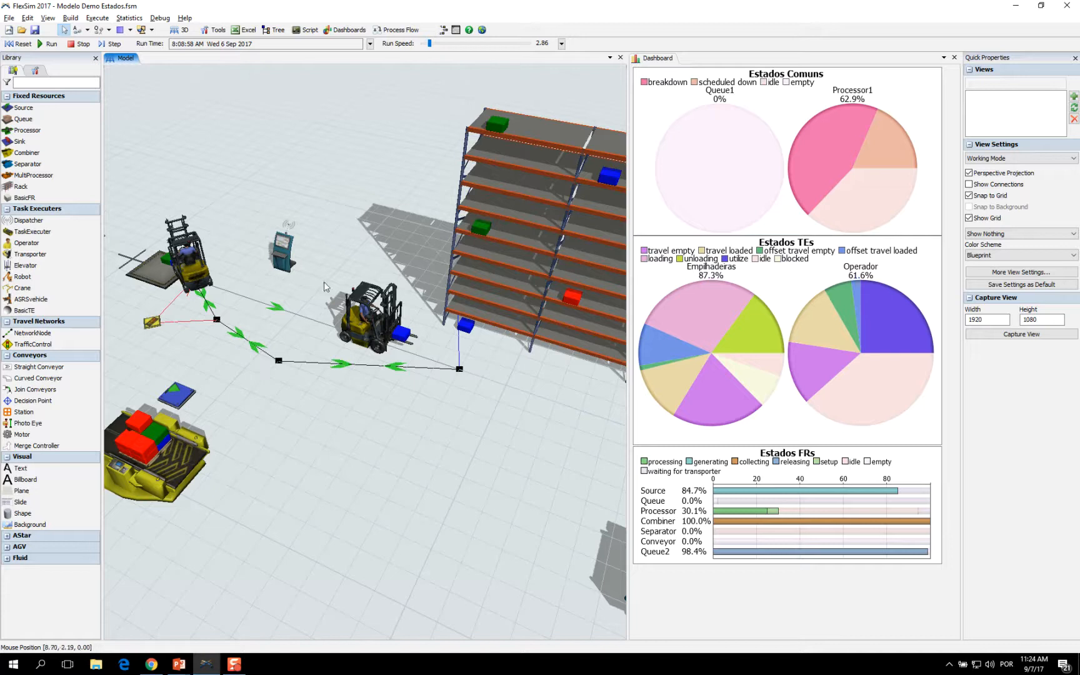
Run the model at speed 0.36 until the loaded forklift nears the network node by the rack, and select the rack
{"action": "left_click", "coordinate": [372, 332]}
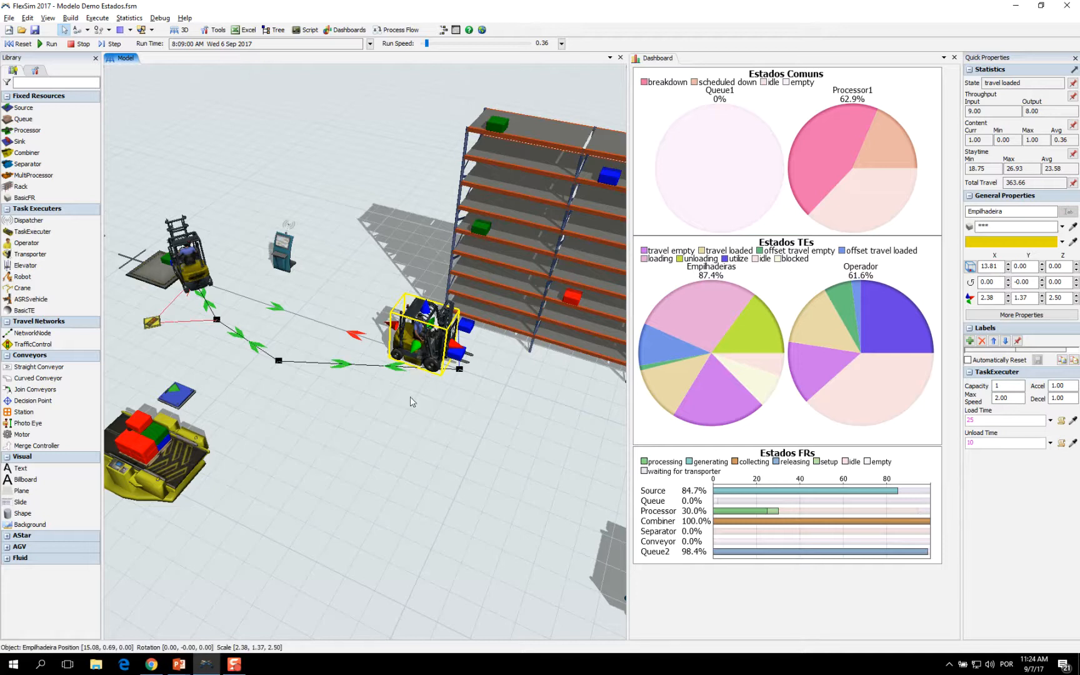
{"action": "left_click_drag", "start_coordinate": [492, 403], "coordinate": [371, 427]}
{"action": "scroll", "coordinate": [422, 397], "scroll_direction": "down", "scroll_amount": 2}
{"action": "left_click", "coordinate": [462, 366]}
{"action": "scroll", "coordinate": [372, 427], "scroll_direction": "down", "scroll_amount": 2}
{"action": "left_click", "coordinate": [414, 390]}
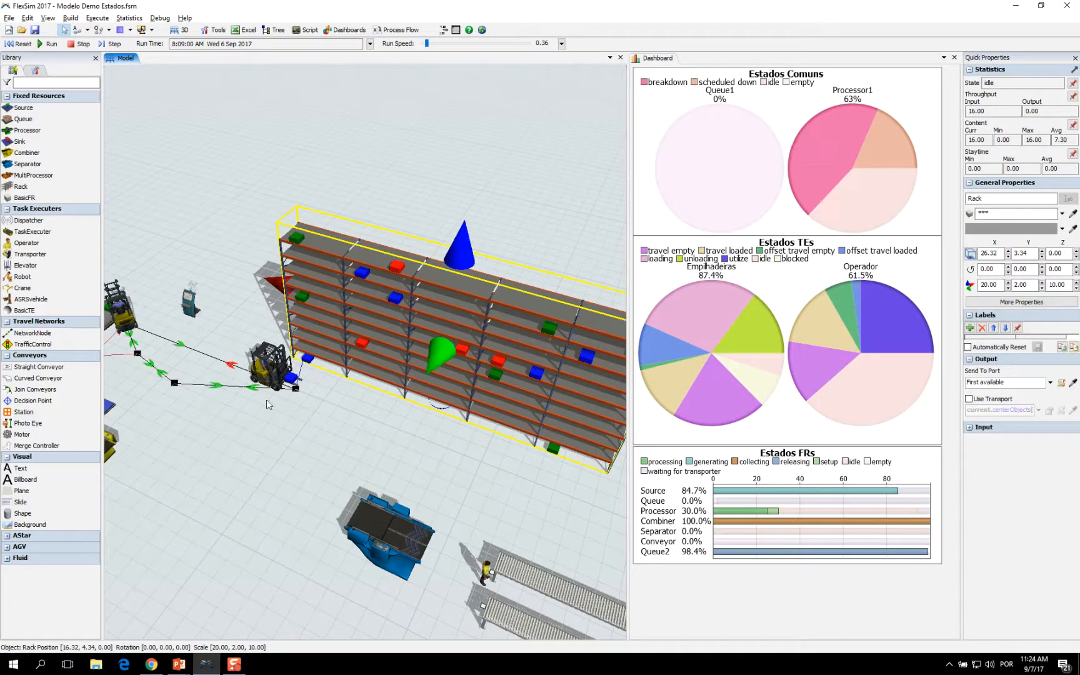
Select the loaded forklift and follow its offset travel and unloading at the rack, raising the run speed to 0.71
{"action": "left_click", "coordinate": [268, 367]}
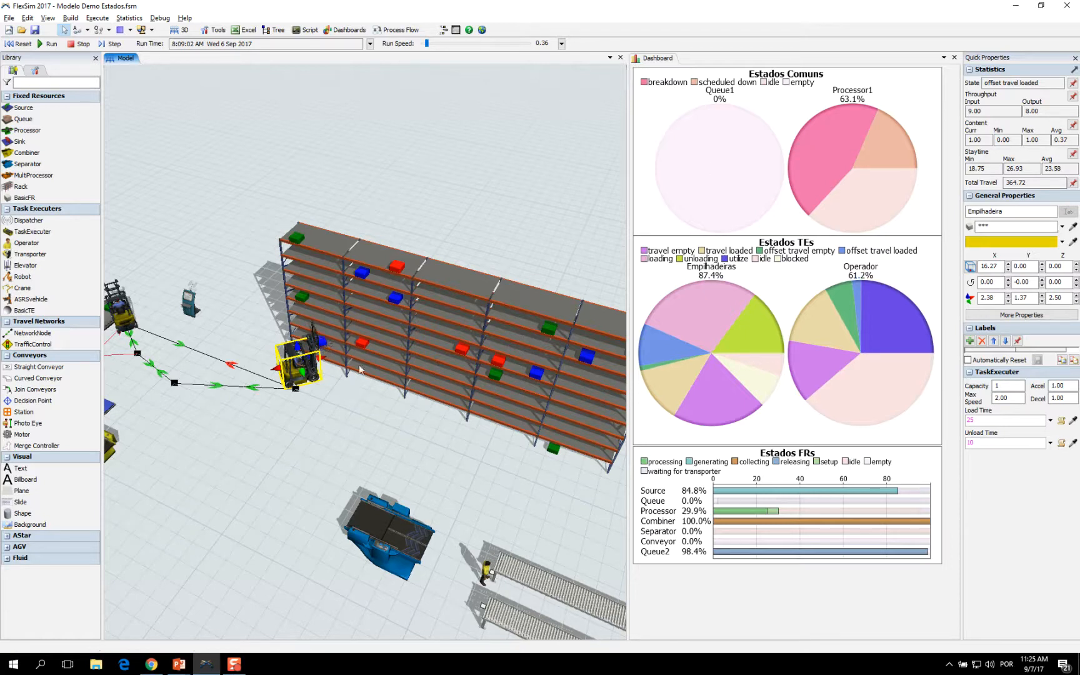
{"action": "left_click", "coordinate": [332, 411]}
{"action": "scroll", "coordinate": [330, 411], "scroll_direction": "up", "scroll_amount": 3}
{"action": "right_click_drag", "start_coordinate": [330, 411], "coordinate": [359, 448]}
{"action": "scroll", "coordinate": [359, 451], "scroll_direction": "up", "scroll_amount": 2}
{"action": "left_click", "coordinate": [249, 400]}
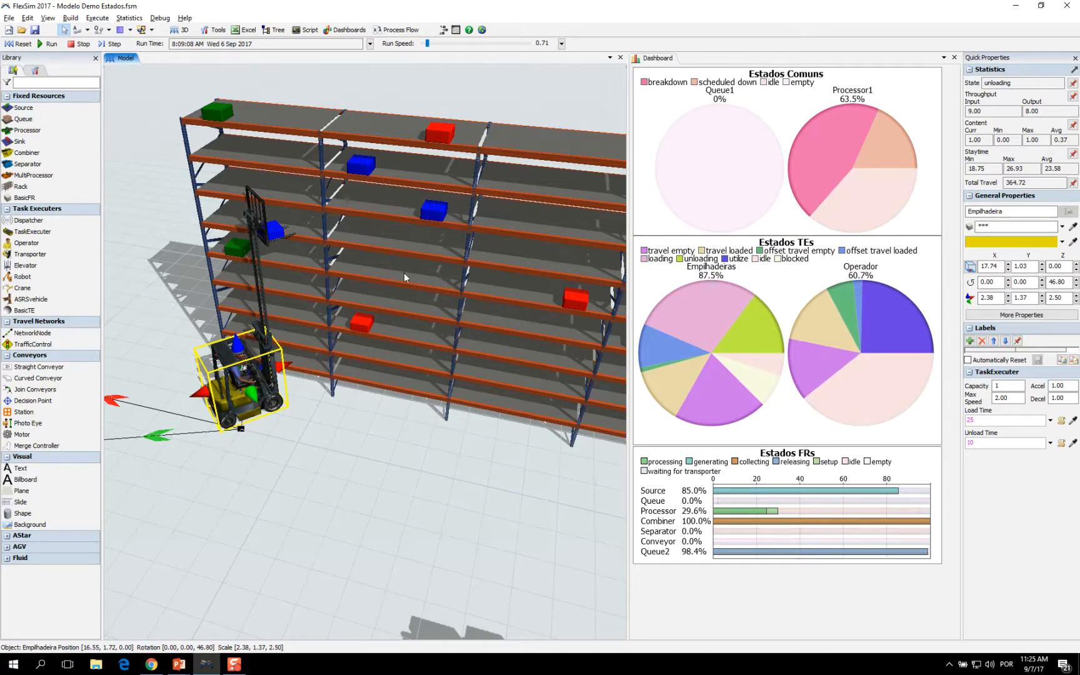
Follow the empty forklift back until it leaves the network for the queue, and check its state
{"action": "left_click_drag", "start_coordinate": [161, 366], "coordinate": [436, 391]}
{"action": "left_click_drag", "start_coordinate": [241, 377], "coordinate": [287, 372]}
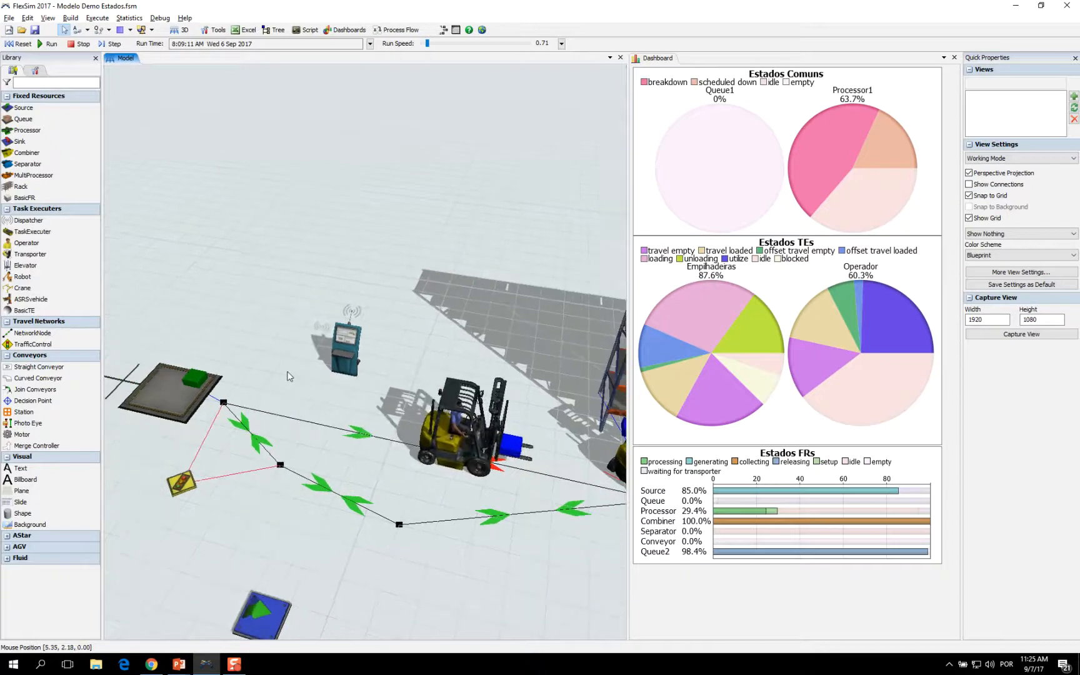
{"action": "right_click_drag", "start_coordinate": [287, 372], "coordinate": [316, 383]}
{"action": "scroll", "coordinate": [317, 383], "scroll_direction": "down", "scroll_amount": 4}
{"action": "left_click_drag", "start_coordinate": [321, 455], "coordinate": [233, 497]}
{"action": "left_click_drag", "start_coordinate": [267, 387], "coordinate": [338, 347]}
{"action": "left_click_drag", "start_coordinate": [251, 454], "coordinate": [227, 461]}
{"action": "left_click_drag", "start_coordinate": [363, 373], "coordinate": [280, 357]}
{"action": "right_click_drag", "start_coordinate": [279, 356], "coordinate": [321, 349]}
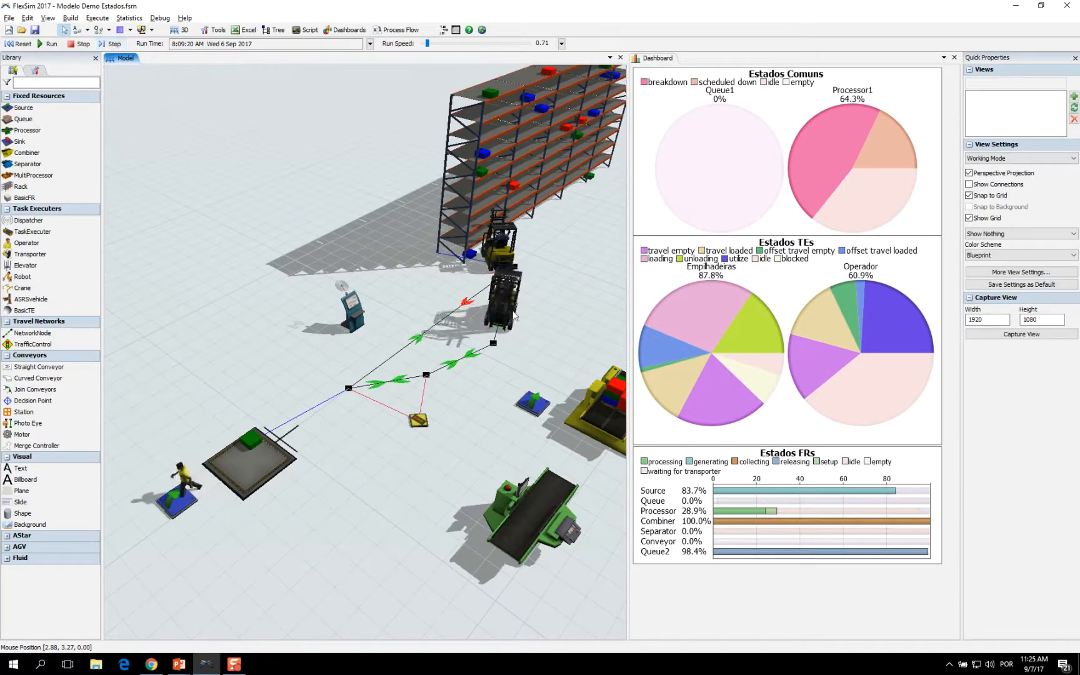
{"action": "left_click", "coordinate": [513, 315]}
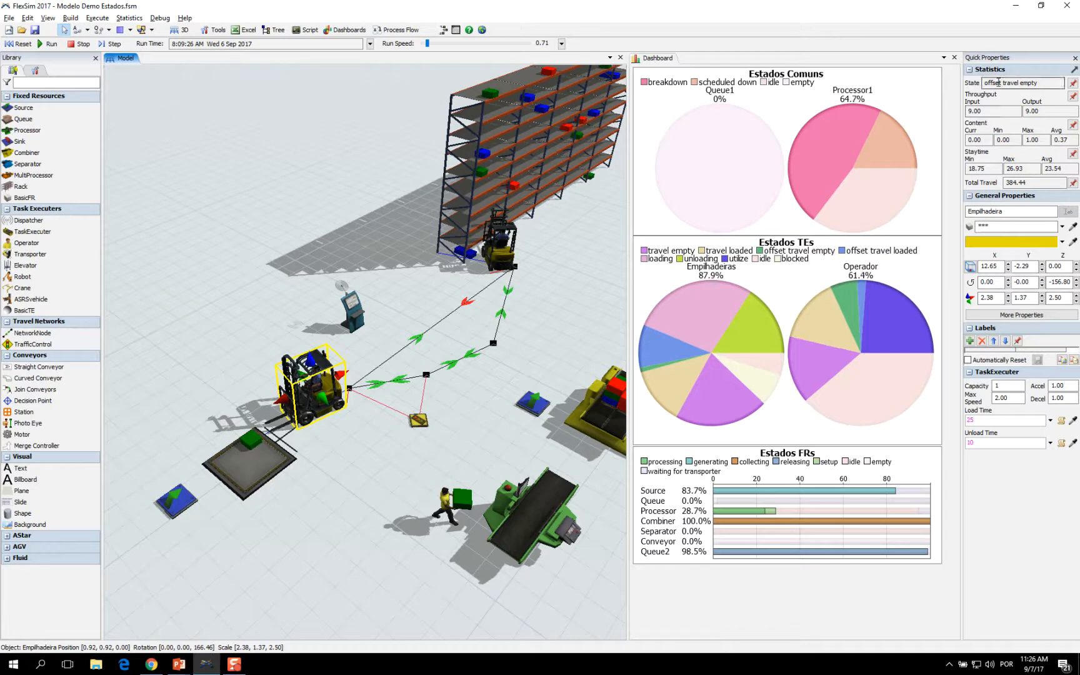
{"action": "left_click", "coordinate": [416, 313]}
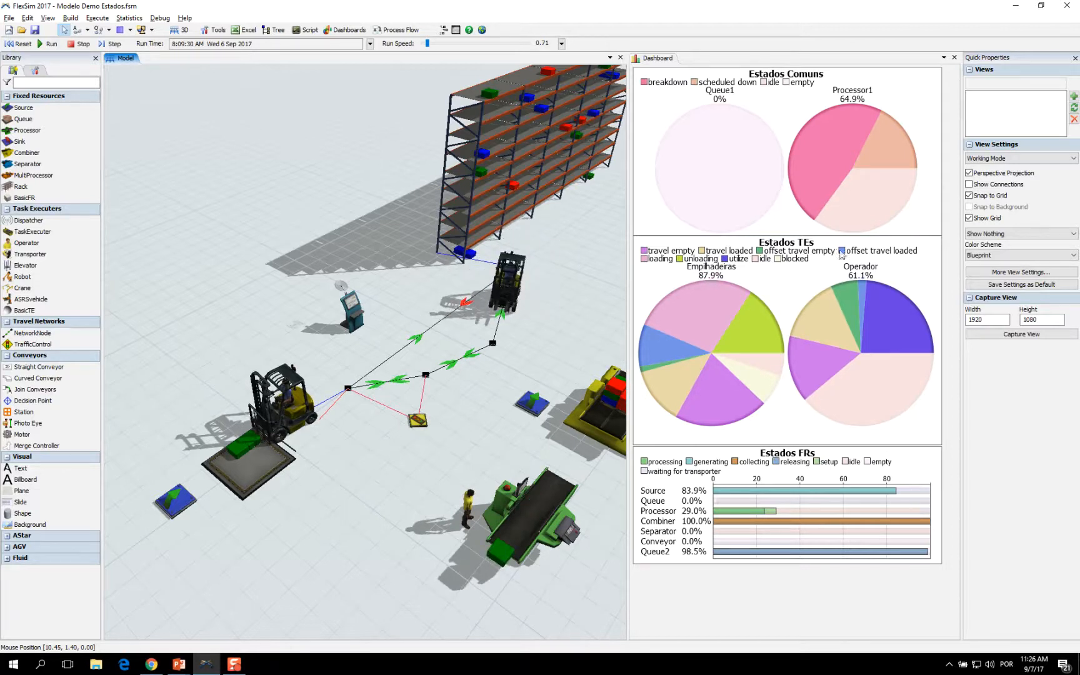
Review the loading share in the Empilhadeiras chart and the forklift's load time, unload time and statistical distribution options
{"action": "mouse_move", "coordinate": [737, 294]}
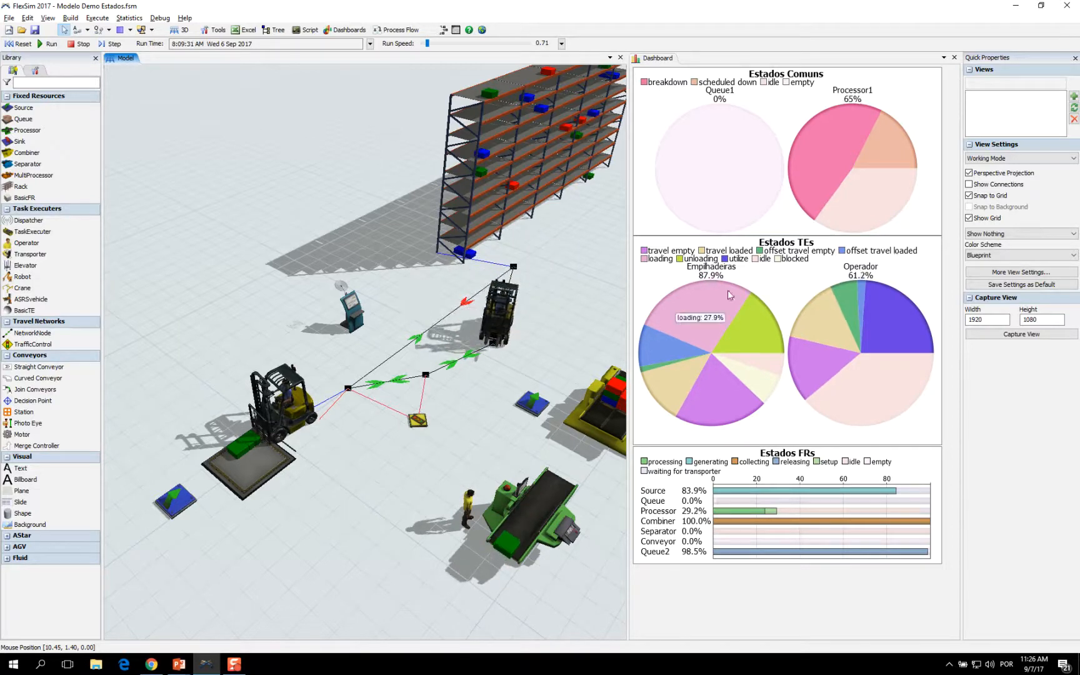
{"action": "left_click", "coordinate": [289, 407]}
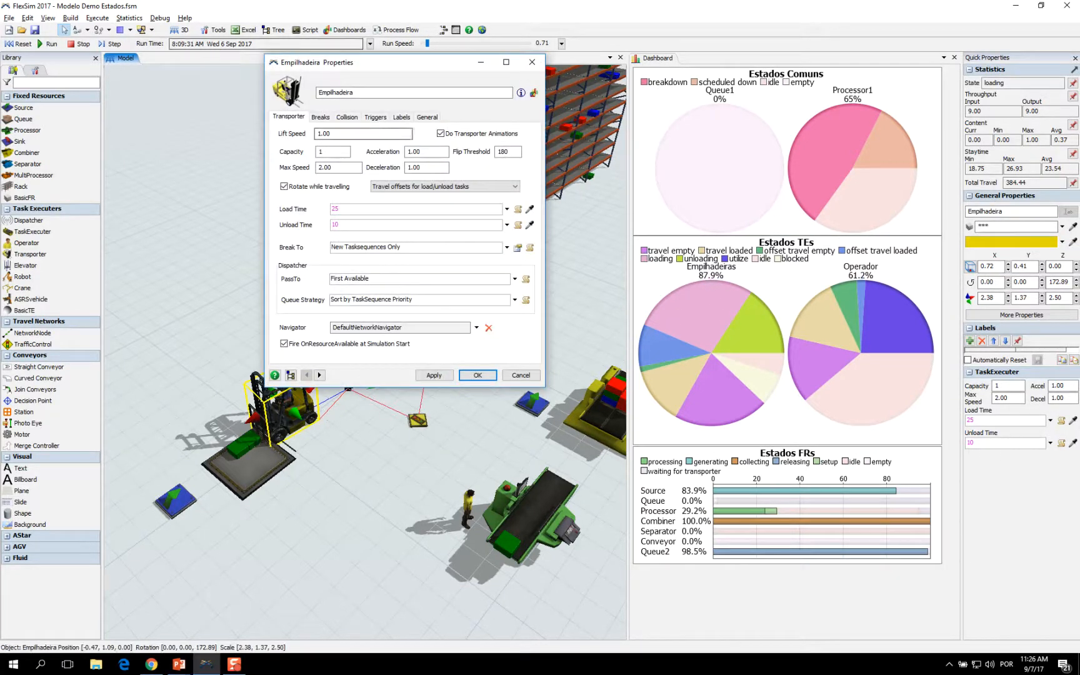
{"action": "left_click_drag", "start_coordinate": [364, 67], "coordinate": [521, 119]}
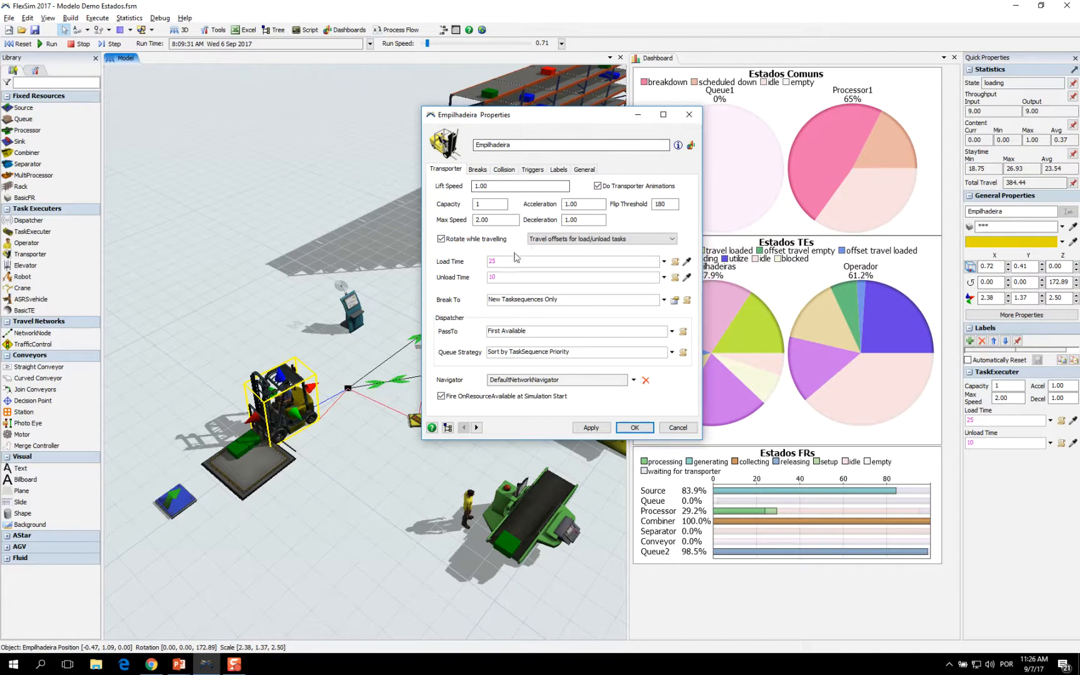
{"action": "left_click", "coordinate": [512, 260]}
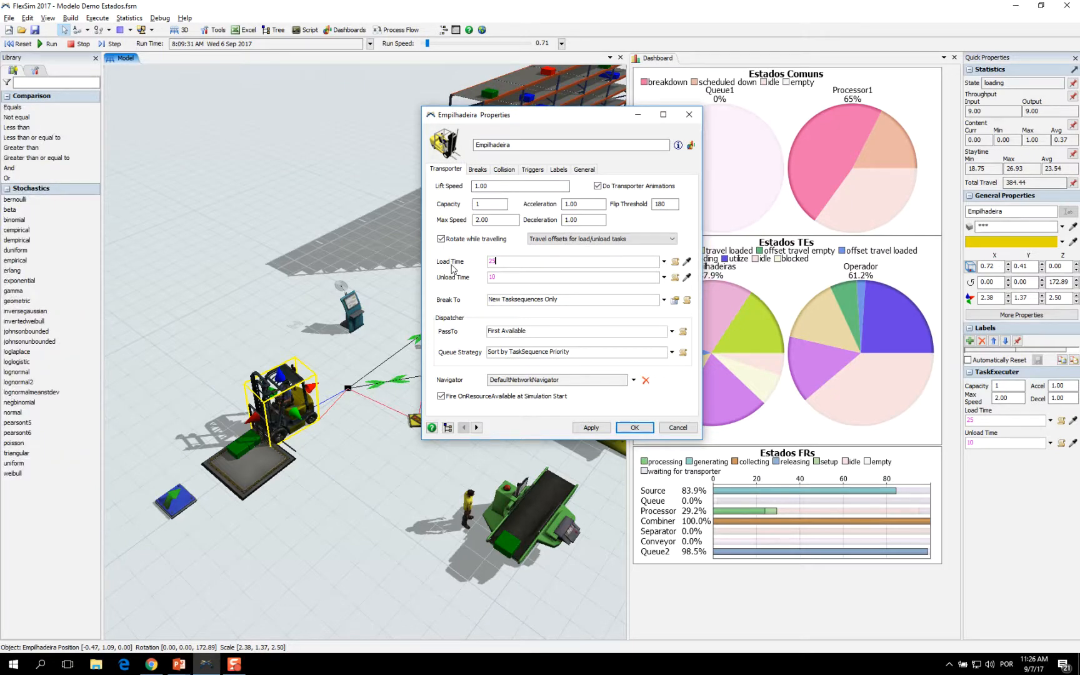
{"action": "left_click", "coordinate": [508, 279]}
{"action": "left_click", "coordinate": [664, 262]}
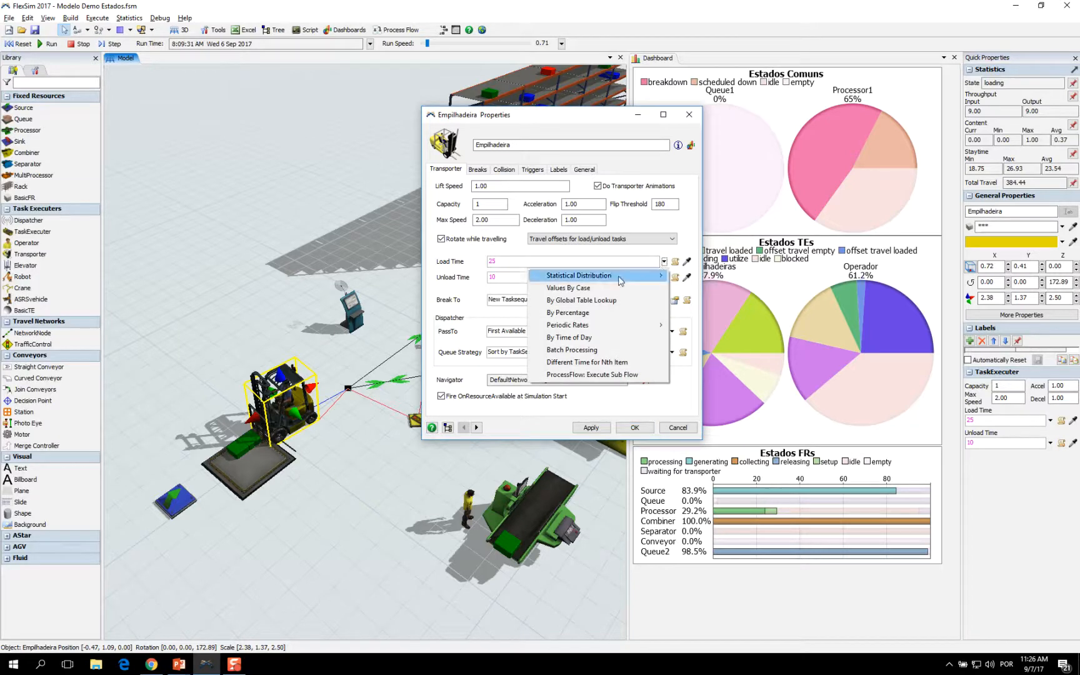
{"action": "mouse_move", "coordinate": [613, 275]}
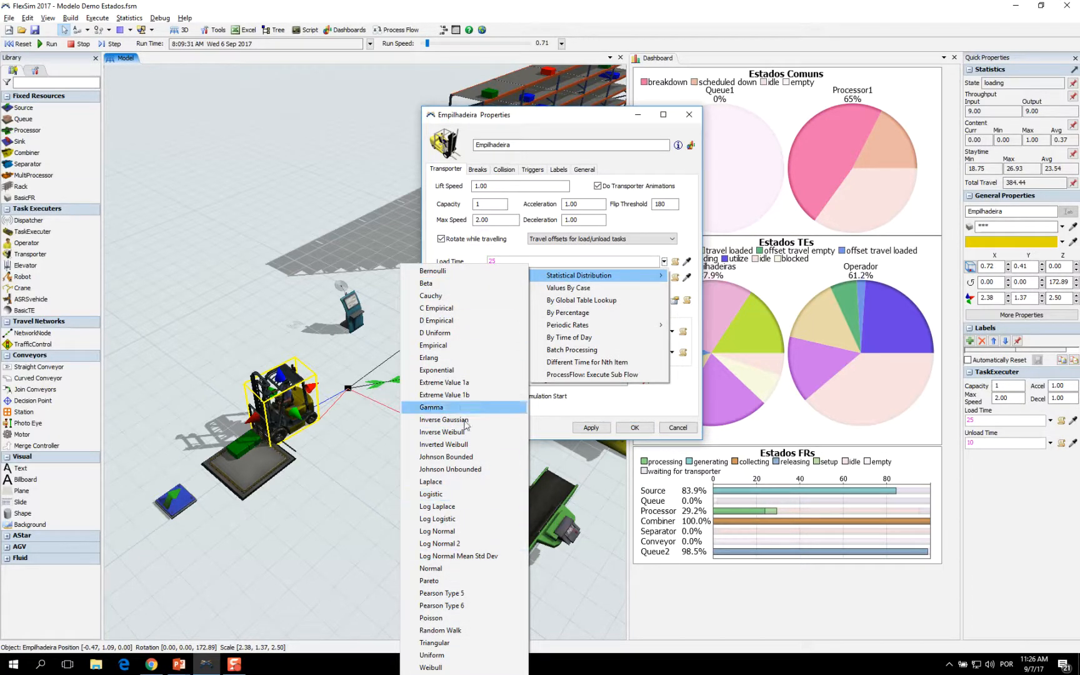
{"action": "left_click", "coordinate": [677, 406]}
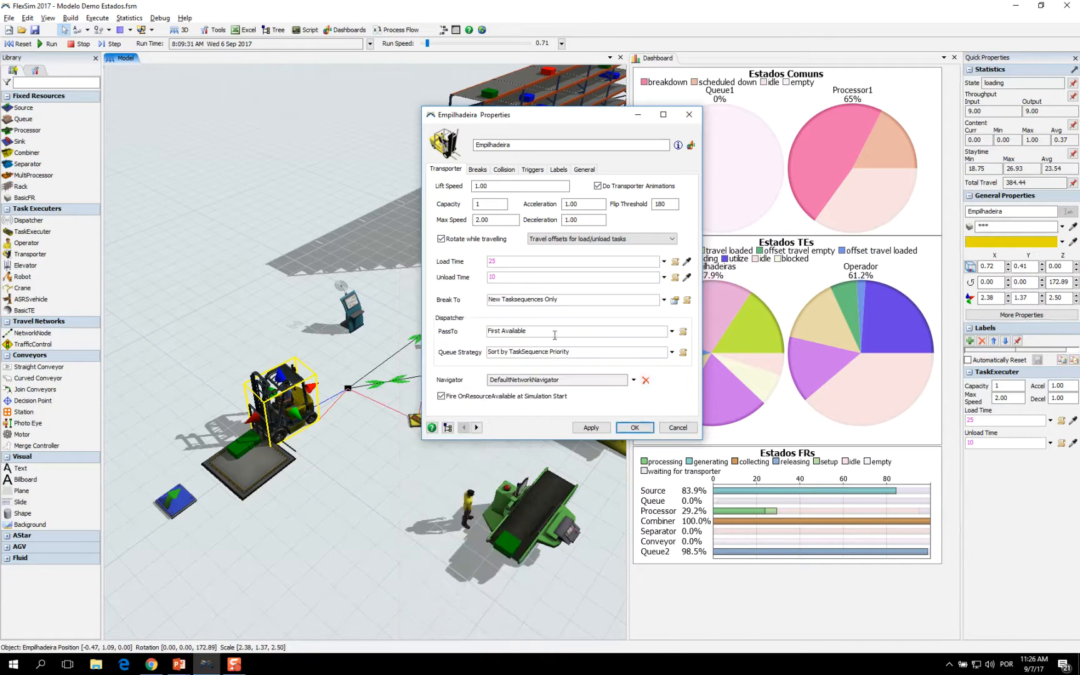
{"action": "left_click", "coordinate": [678, 427]}
Resume the run at speed 5.71, slow it to 1.43, and follow the selected forklift as it unloads at the rack
{"action": "mouse_move", "coordinate": [687, 328]}
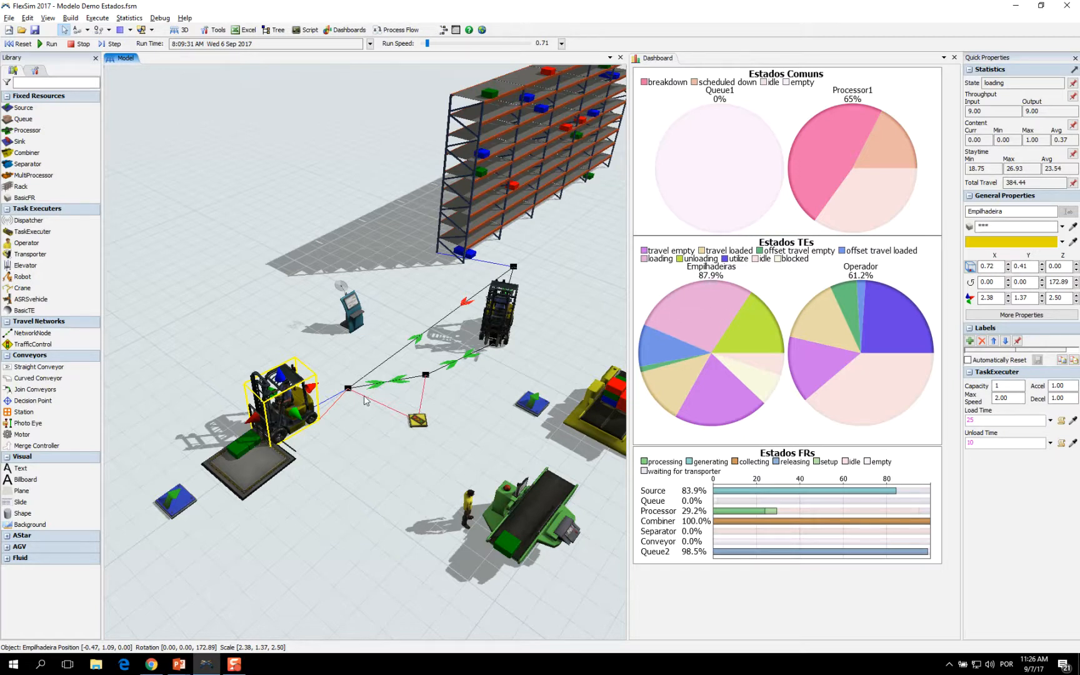
{"action": "left_click", "coordinate": [346, 467]}
{"action": "left_click", "coordinate": [295, 403]}
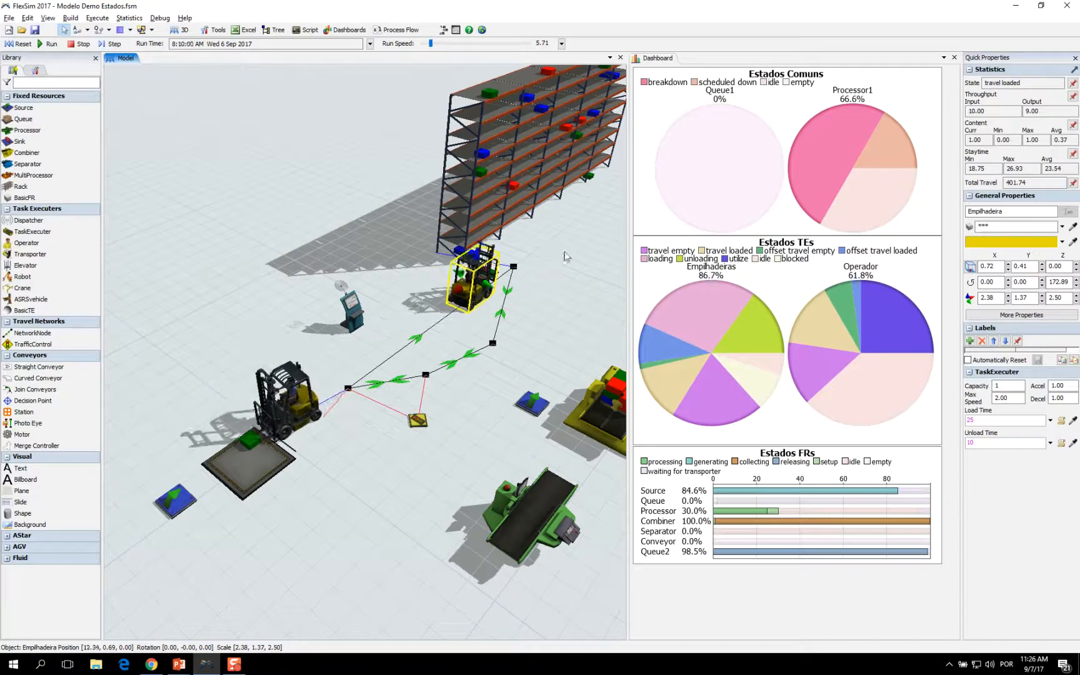
{"action": "left_click_drag", "start_coordinate": [567, 256], "coordinate": [470, 392]}
{"action": "right_click_drag", "start_coordinate": [471, 392], "coordinate": [387, 424]}
{"action": "middle_click_drag", "start_coordinate": [397, 421], "coordinate": [394, 455]}
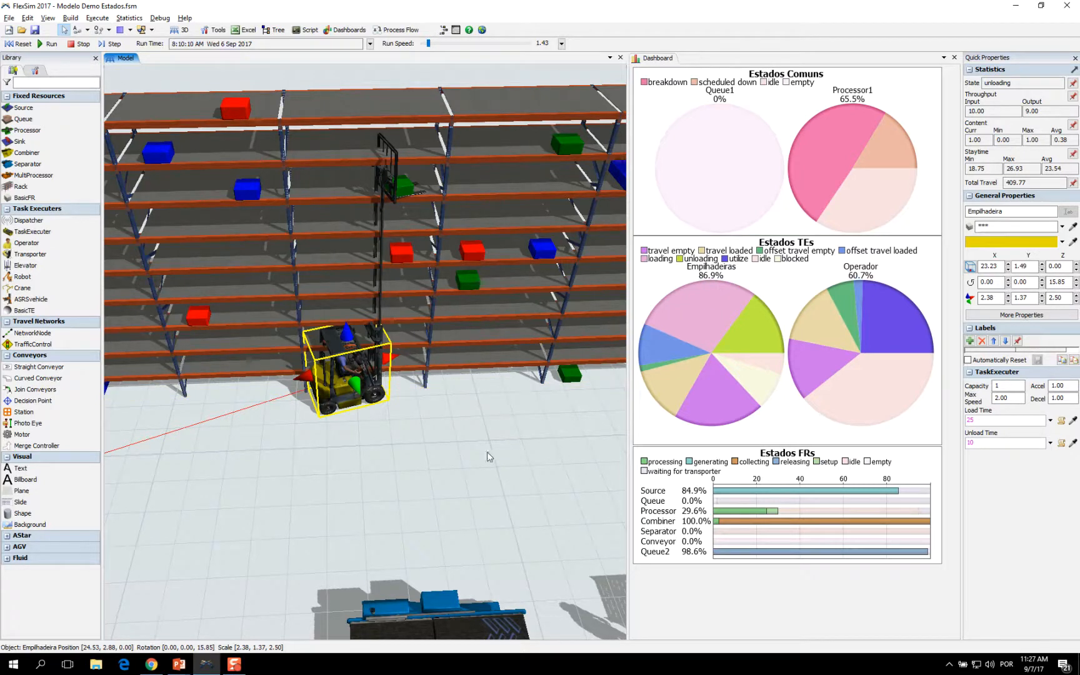
{"action": "left_click_drag", "start_coordinate": [392, 480], "coordinate": [485, 463]}
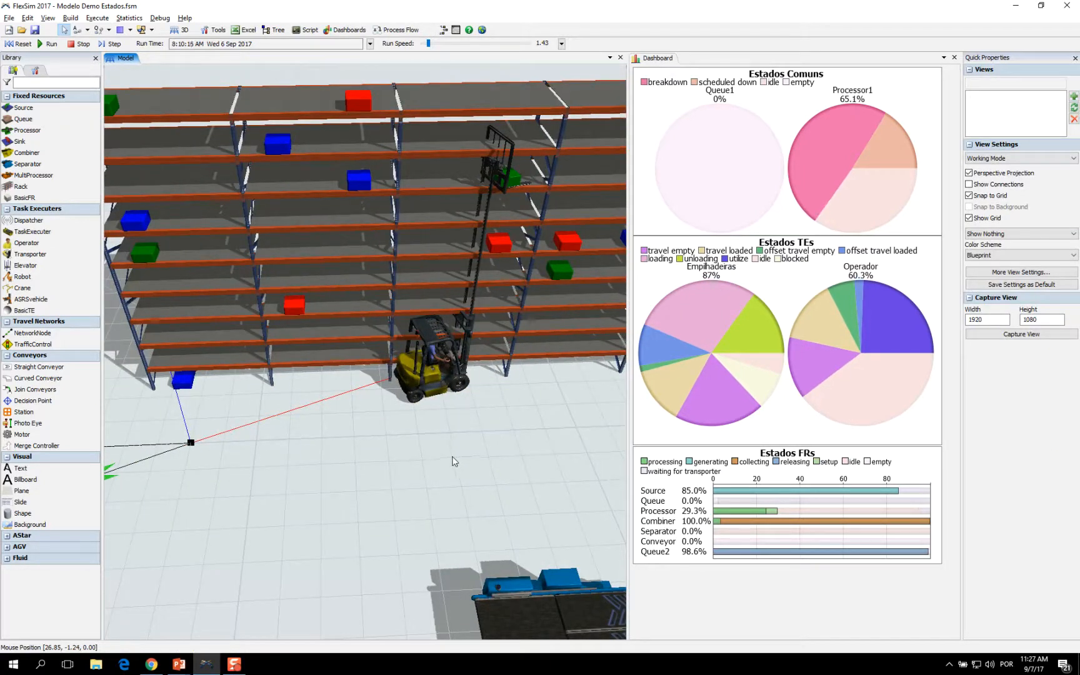
{"action": "left_click_drag", "start_coordinate": [402, 472], "coordinate": [445, 467]}
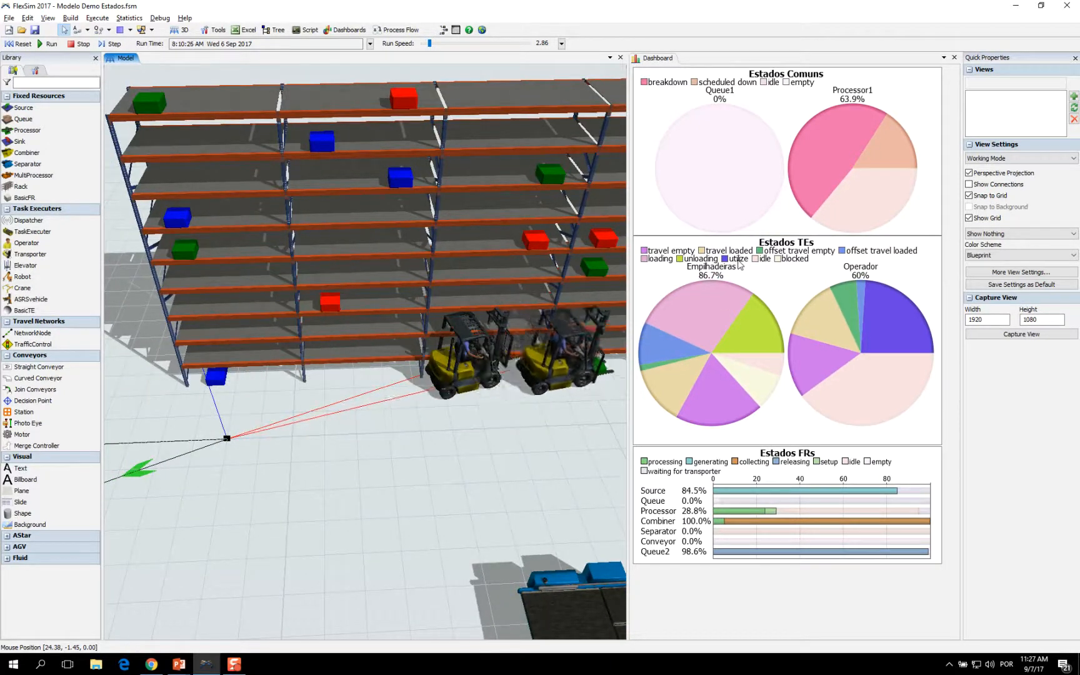
Run the model at speed 2.86 and stop it while the operator attends the box on the green processor
{"action": "left_click_drag", "start_coordinate": [366, 498], "coordinate": [512, 400]}
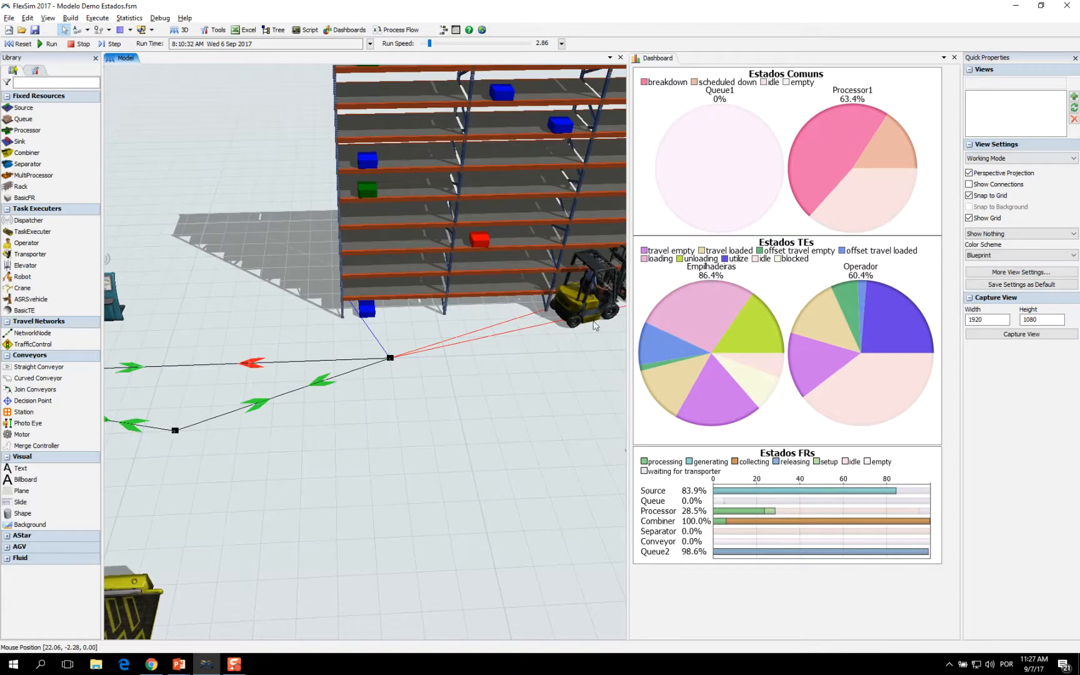
{"action": "left_click_drag", "start_coordinate": [401, 501], "coordinate": [557, 362]}
{"action": "scroll", "coordinate": [541, 431], "scroll_direction": "down", "scroll_amount": 3}
{"action": "left_click_drag", "start_coordinate": [263, 351], "coordinate": [351, 371]}
{"action": "right_click_drag", "start_coordinate": [351, 370], "coordinate": [385, 374]}
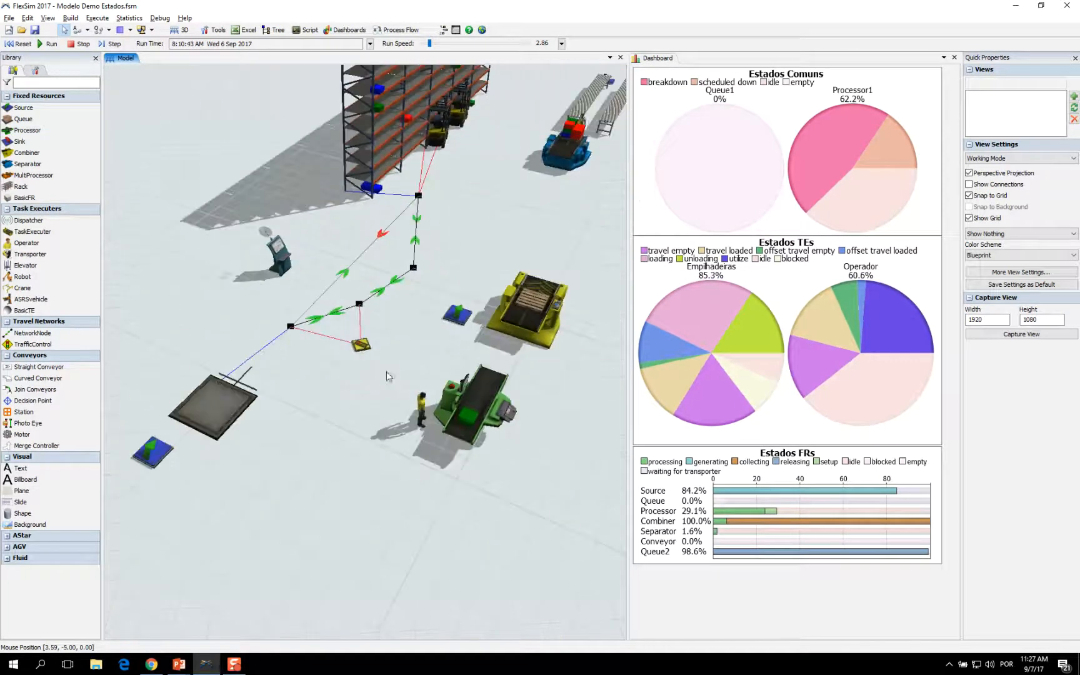
{"action": "left_click_drag", "start_coordinate": [385, 374], "coordinate": [373, 372]}
{"action": "scroll", "coordinate": [367, 373], "scroll_direction": "up", "scroll_amount": 3}
{"action": "right_click_drag", "start_coordinate": [367, 369], "coordinate": [370, 367]}
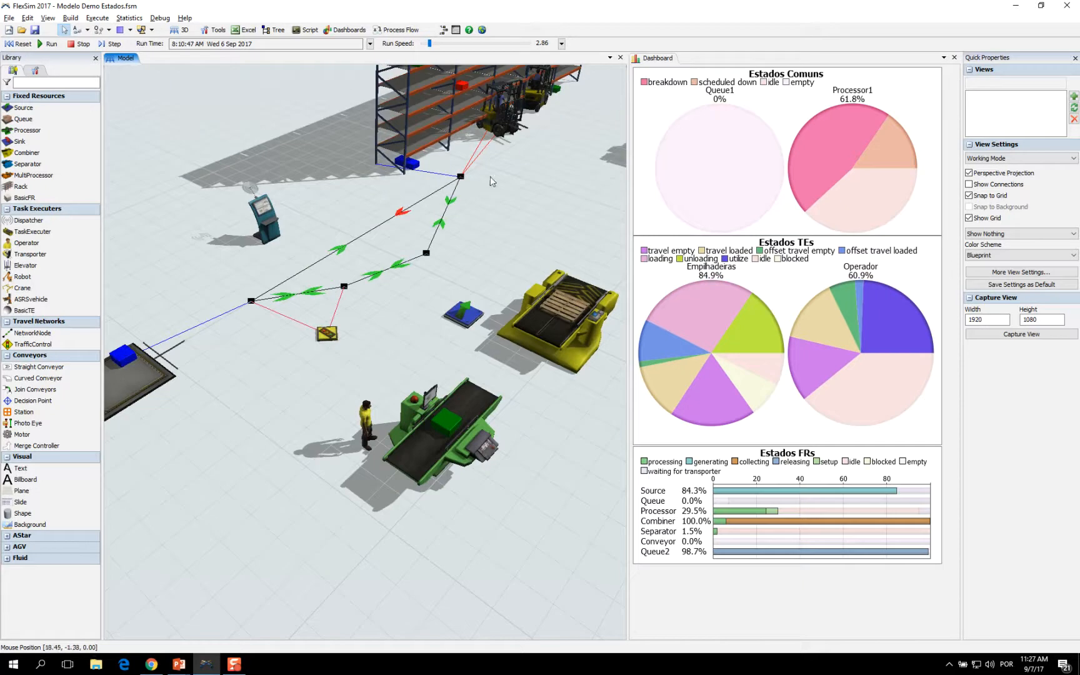
{"action": "left_click_drag", "start_coordinate": [374, 414], "coordinate": [385, 425]}
Review the green processor's process time and operator settings, and select its operator to check the state
{"action": "double_click", "coordinate": [444, 427]}
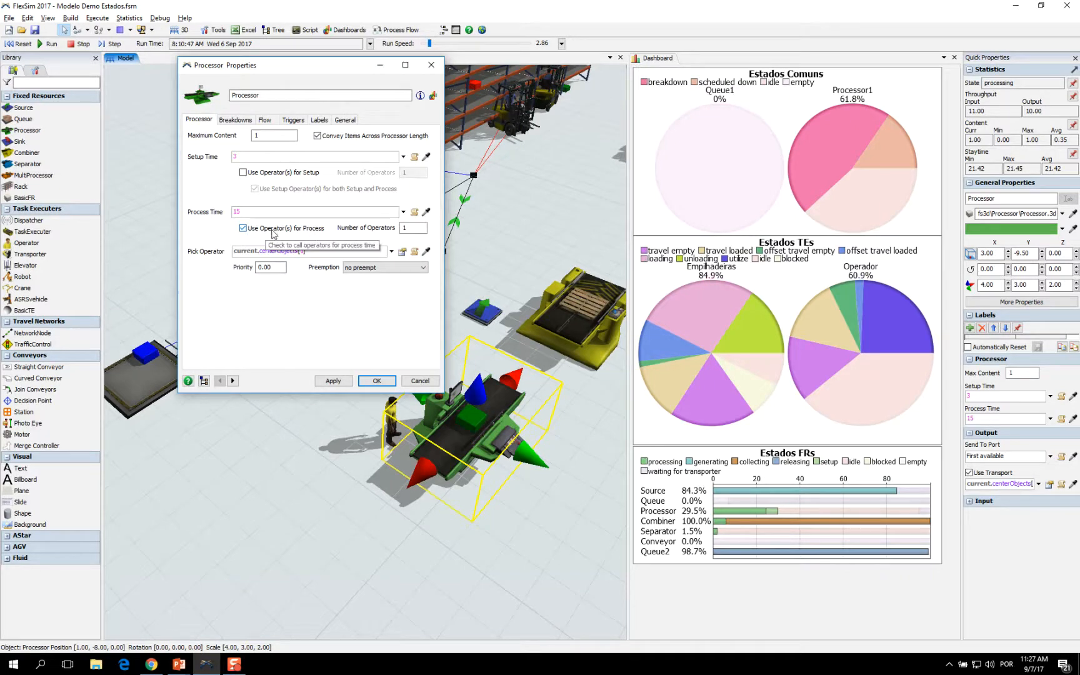
{"action": "left_click", "coordinate": [250, 211]}
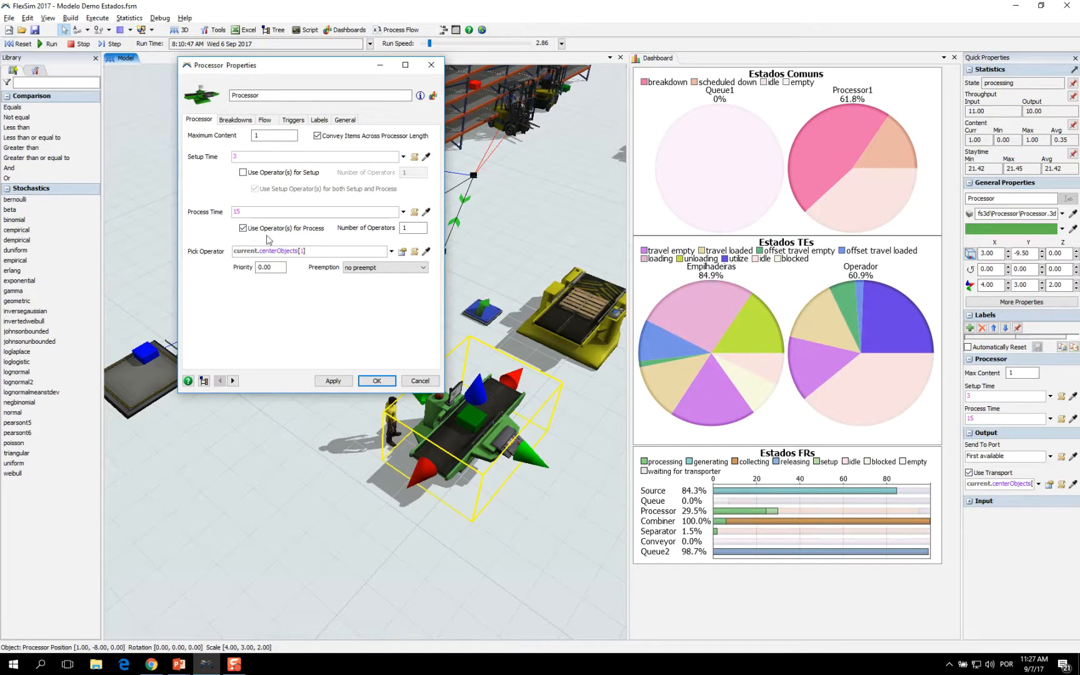
{"action": "left_click", "coordinate": [377, 381]}
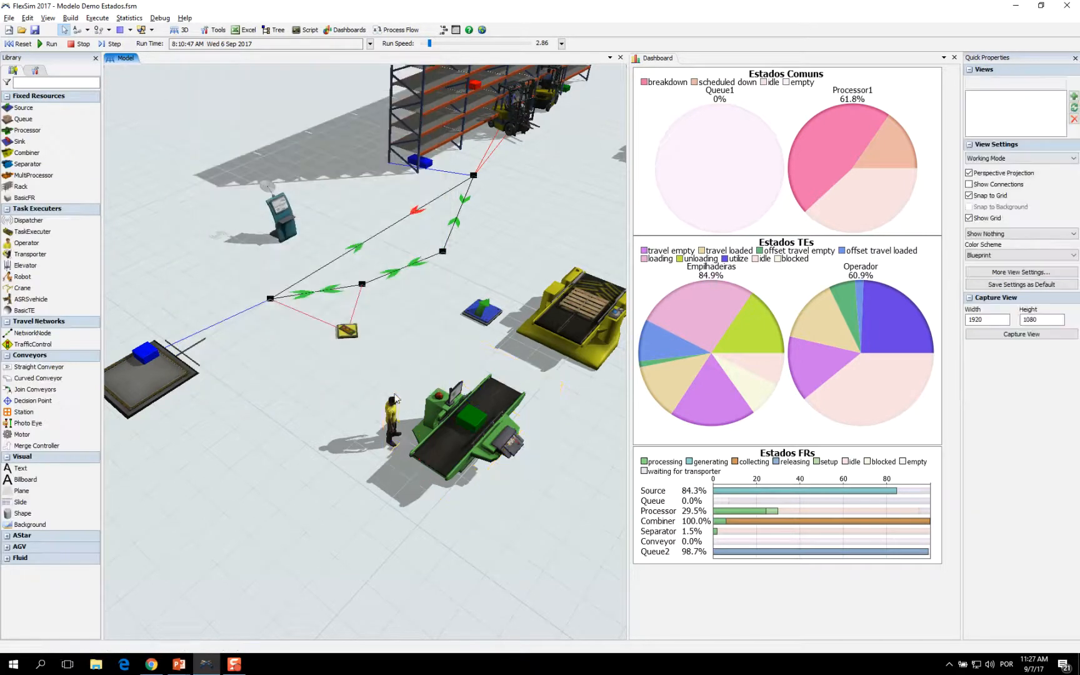
{"action": "left_click", "coordinate": [392, 413]}
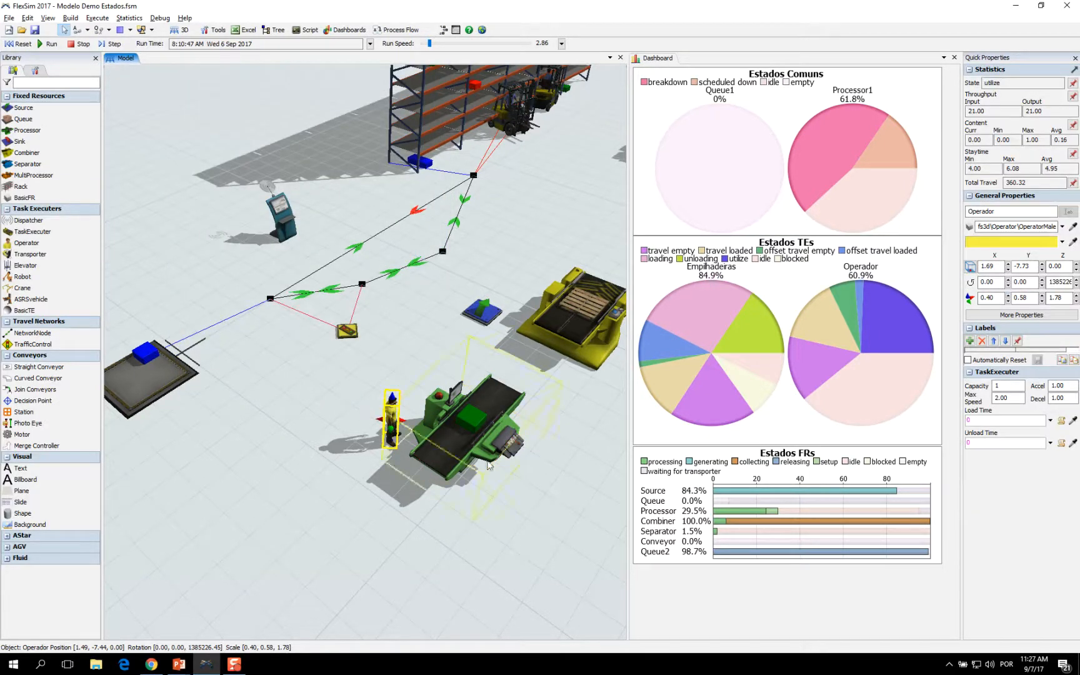
Check the operator's state, and run the model until one forklift is at the blue box's queue and the other approaches the traffic control
{"action": "double_click", "coordinate": [996, 83]}
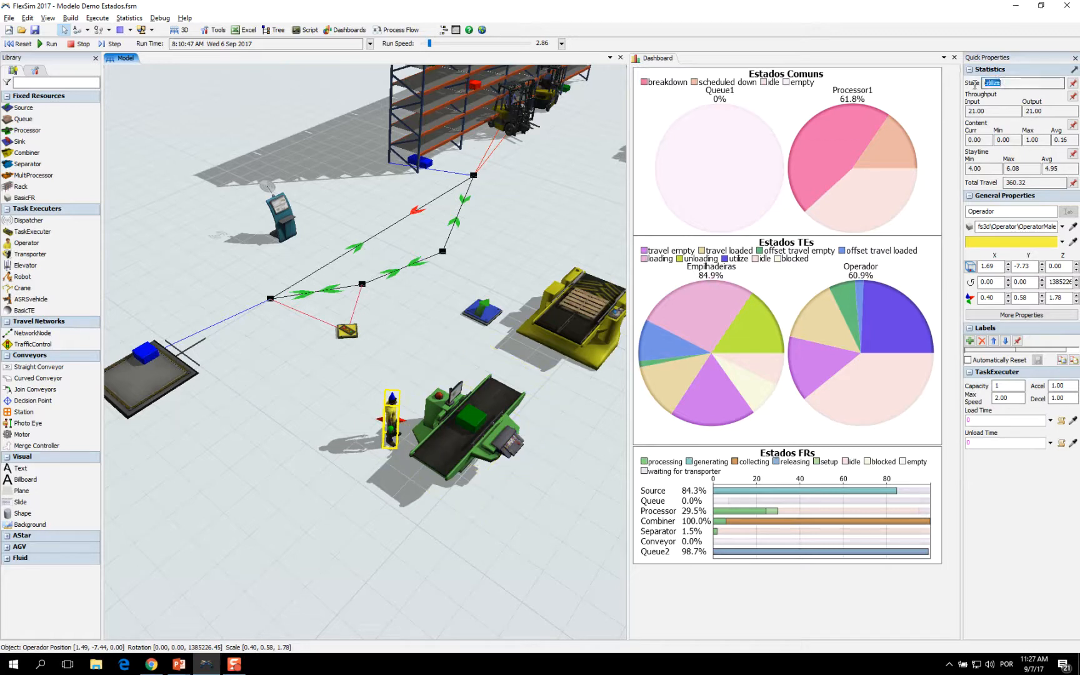
{"action": "left_click", "coordinate": [1016, 85]}
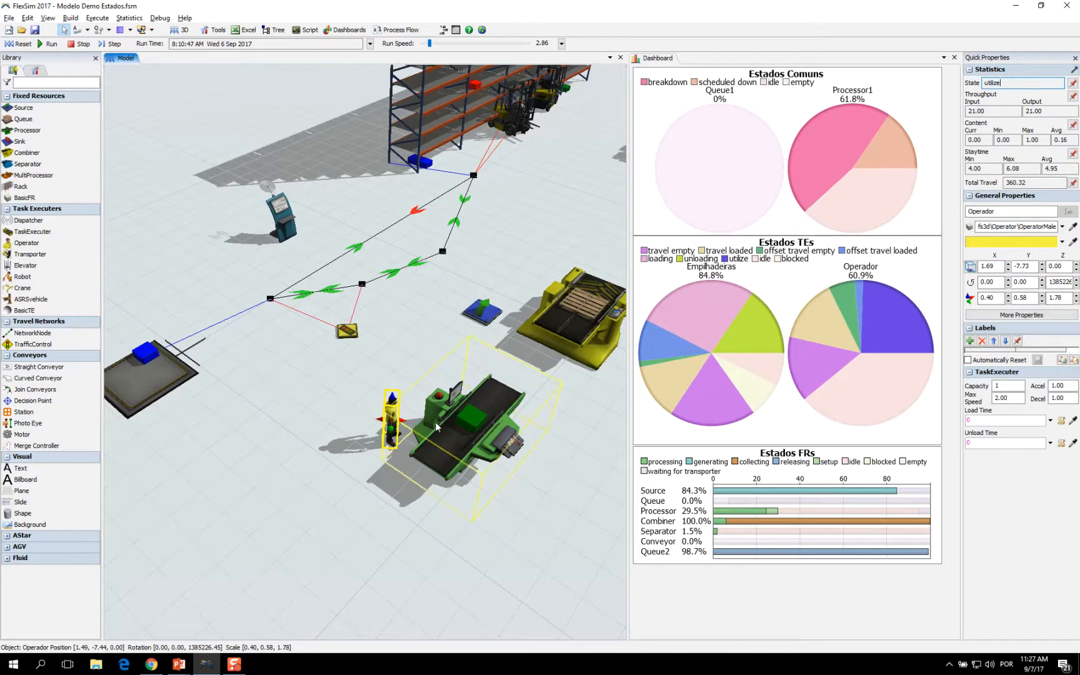
{"action": "left_click_drag", "start_coordinate": [417, 351], "coordinate": [405, 364]}
{"action": "right_click_drag", "start_coordinate": [405, 364], "coordinate": [421, 357]}
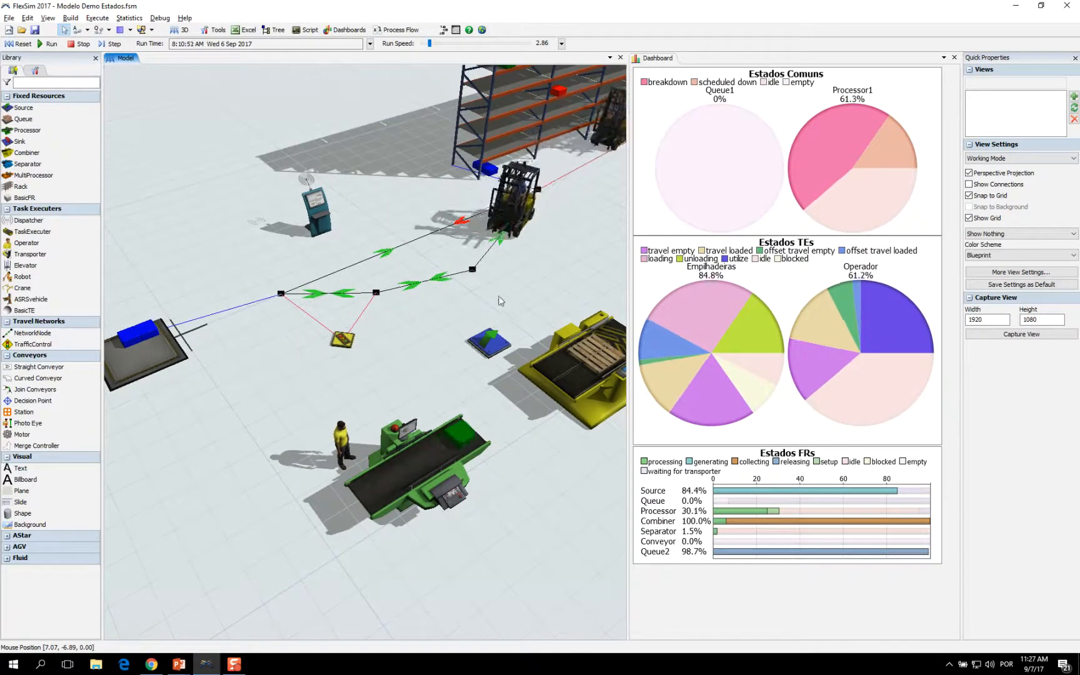
{"action": "left_click_drag", "start_coordinate": [265, 328], "coordinate": [316, 329]}
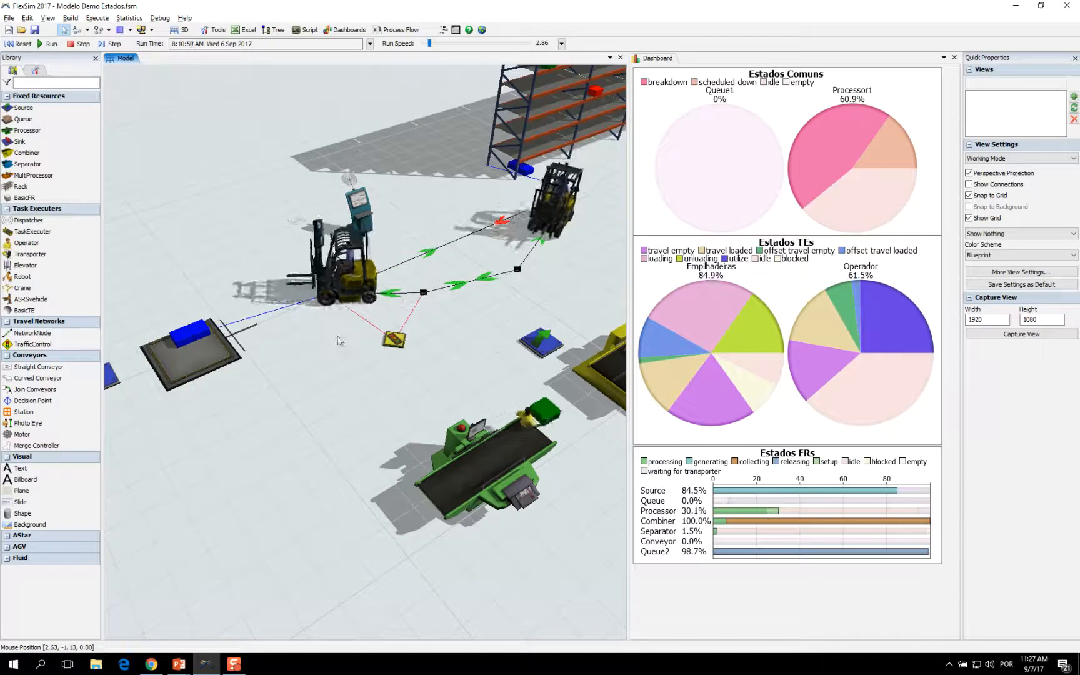
{"action": "left_click_drag", "start_coordinate": [460, 327], "coordinate": [477, 331]}
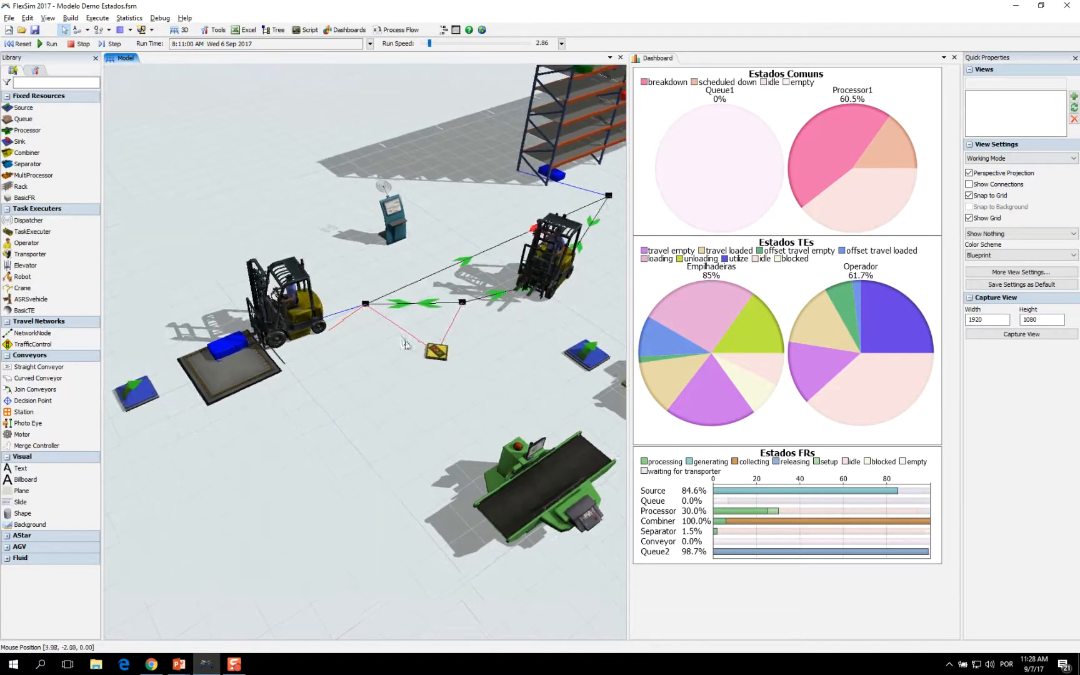
Review the traffic control's mode and maximum number in area, leaving its properties without changes
{"action": "scroll", "coordinate": [393, 332], "scroll_direction": "up", "scroll_amount": 3}
{"action": "left_click_drag", "start_coordinate": [386, 328], "coordinate": [459, 320]}
{"action": "scroll", "coordinate": [459, 320], "scroll_direction": "down", "scroll_amount": 2}
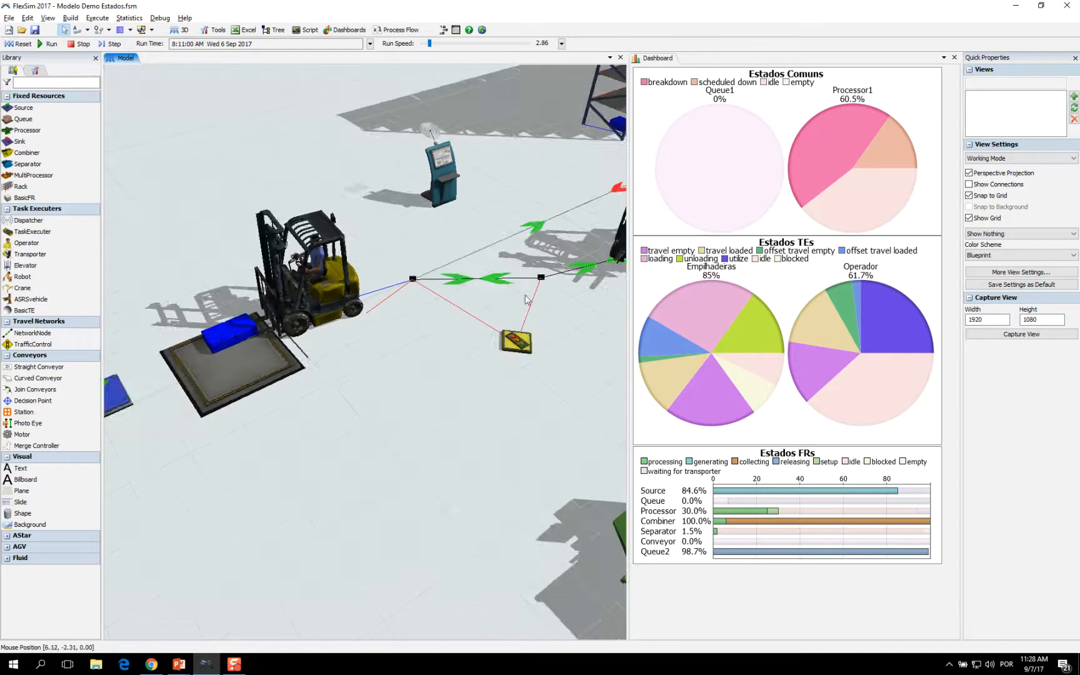
{"action": "scroll", "coordinate": [426, 288], "scroll_direction": "down", "scroll_amount": 4}
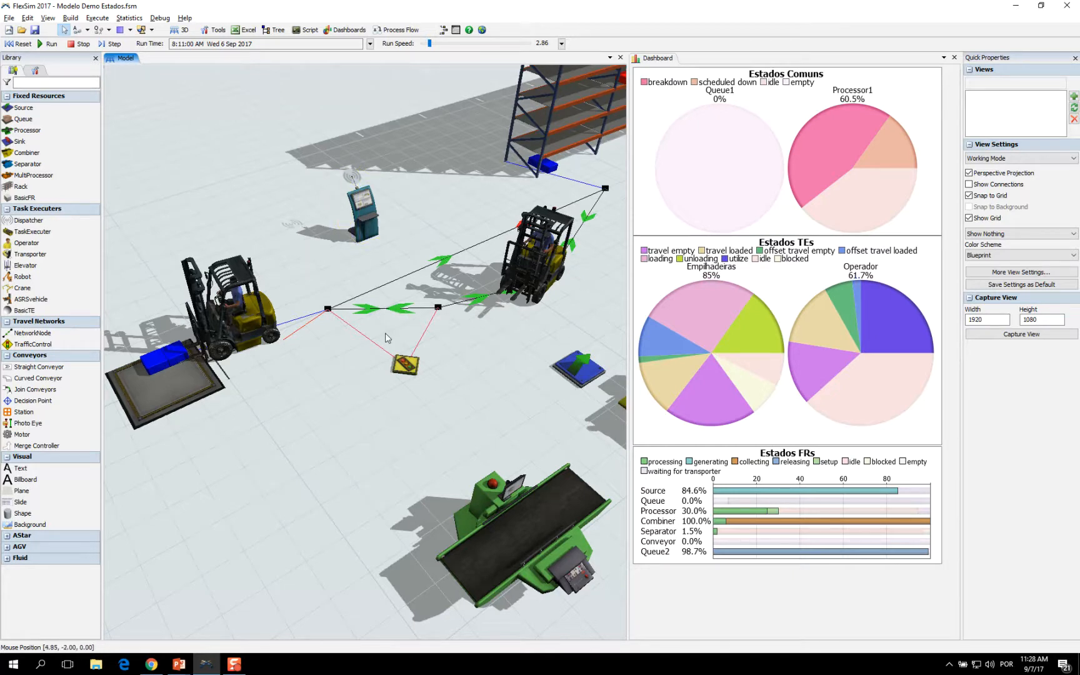
{"action": "scroll", "coordinate": [385, 338], "scroll_direction": "up", "scroll_amount": 2}
{"action": "scroll", "coordinate": [335, 367], "scroll_direction": "down", "scroll_amount": 1}
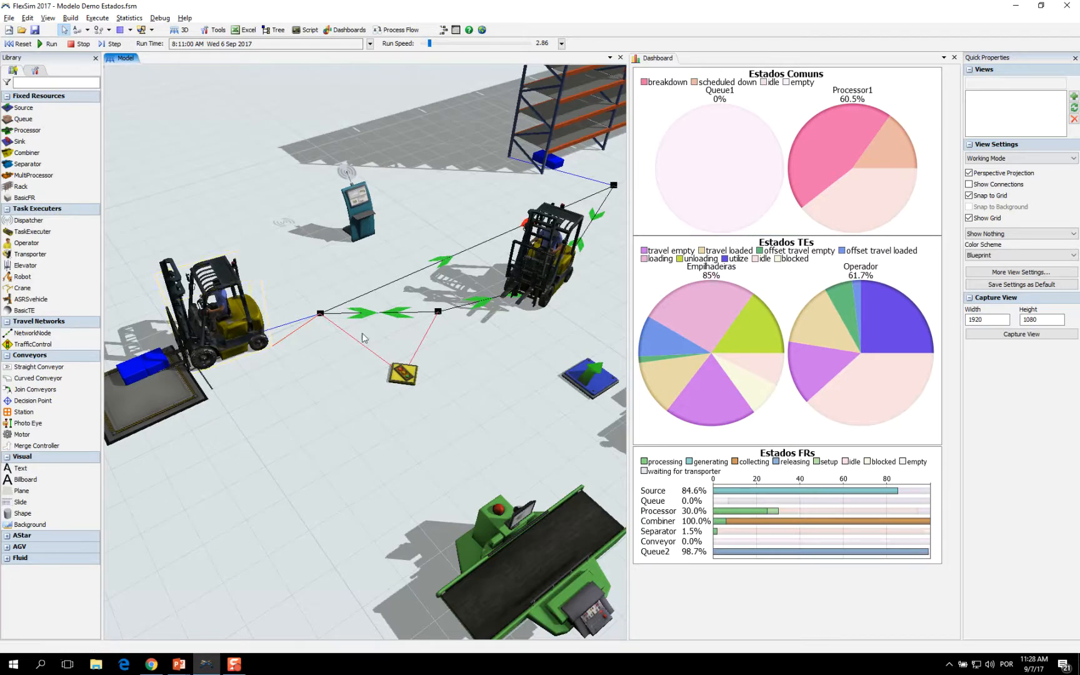
{"action": "left_click", "coordinate": [410, 374]}
{"action": "left_click", "coordinate": [400, 333]}
{"action": "double_click", "coordinate": [402, 373]}
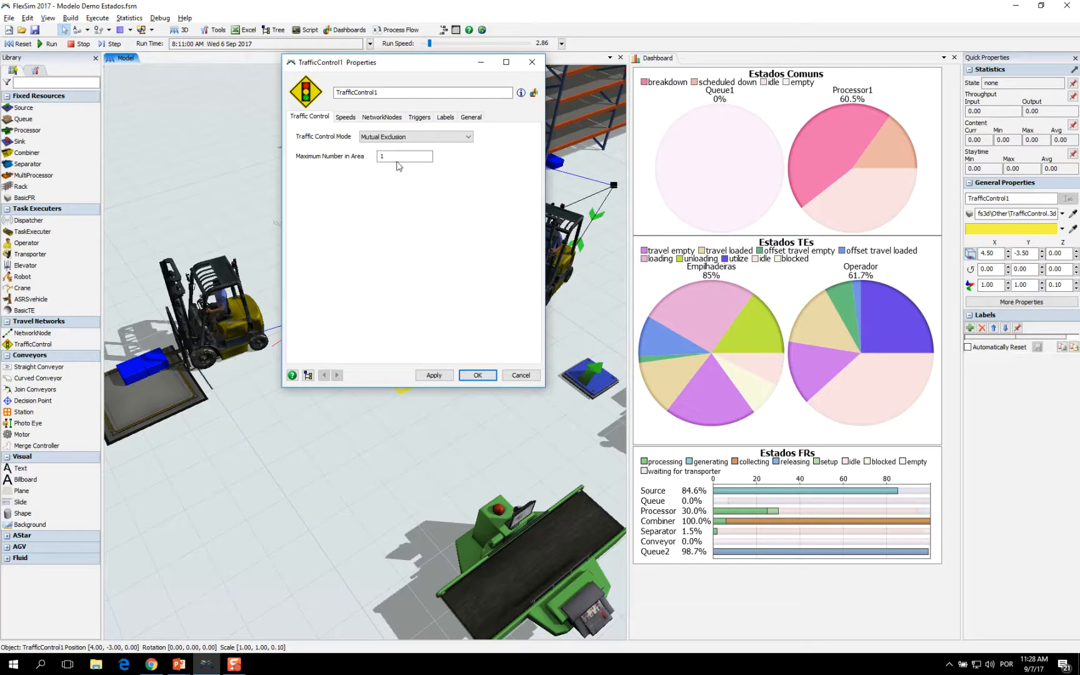
{"action": "left_click", "coordinate": [514, 375]}
{"action": "scroll", "coordinate": [512, 384], "scroll_direction": "up", "scroll_amount": 2}
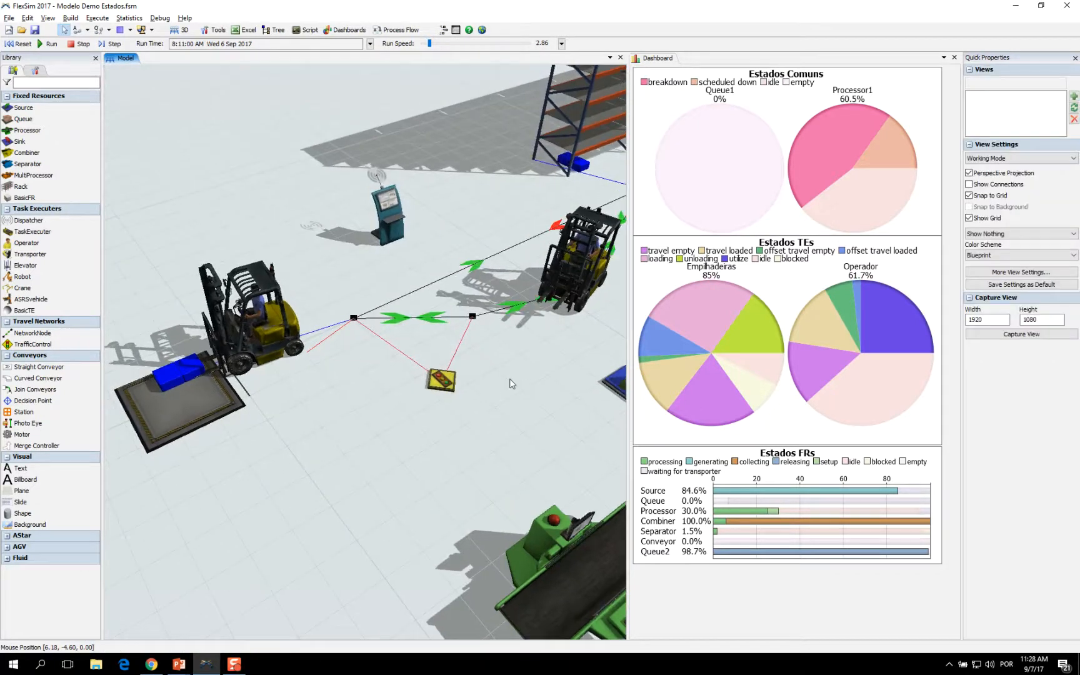
Advance the run until the second forklift stops at the node linked to the traffic control, and select that forklift
{"action": "left_click", "coordinate": [265, 316]}
{"action": "left_click_drag", "start_coordinate": [395, 346], "coordinate": [361, 350]}
{"action": "right_click_drag", "start_coordinate": [374, 345], "coordinate": [377, 345]}
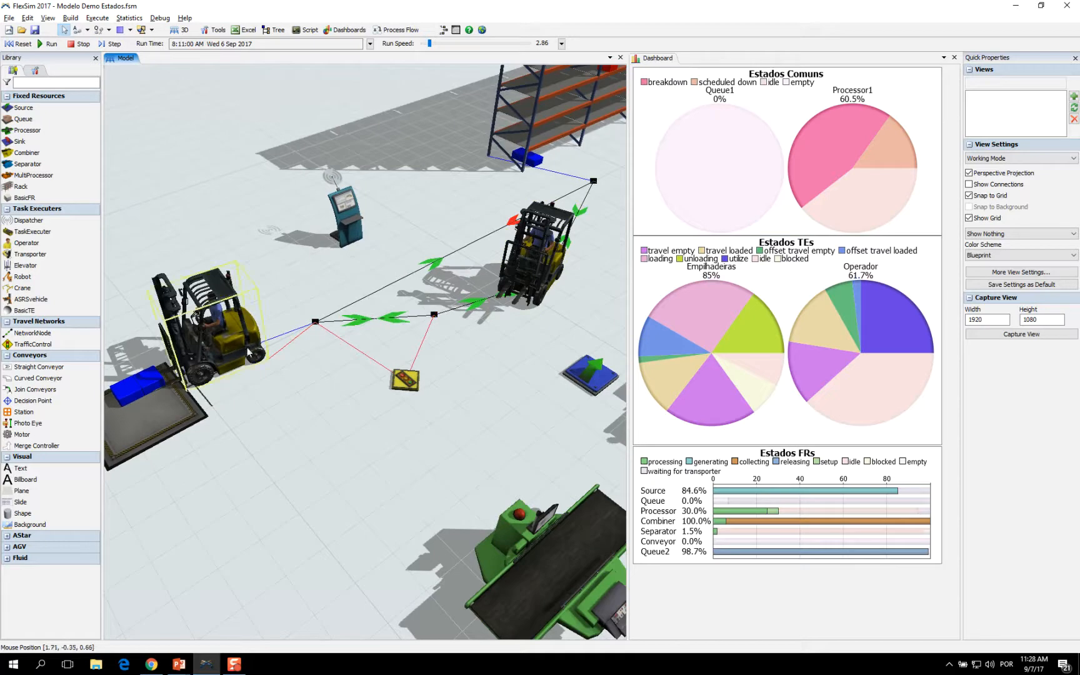
{"action": "left_click", "coordinate": [552, 271]}
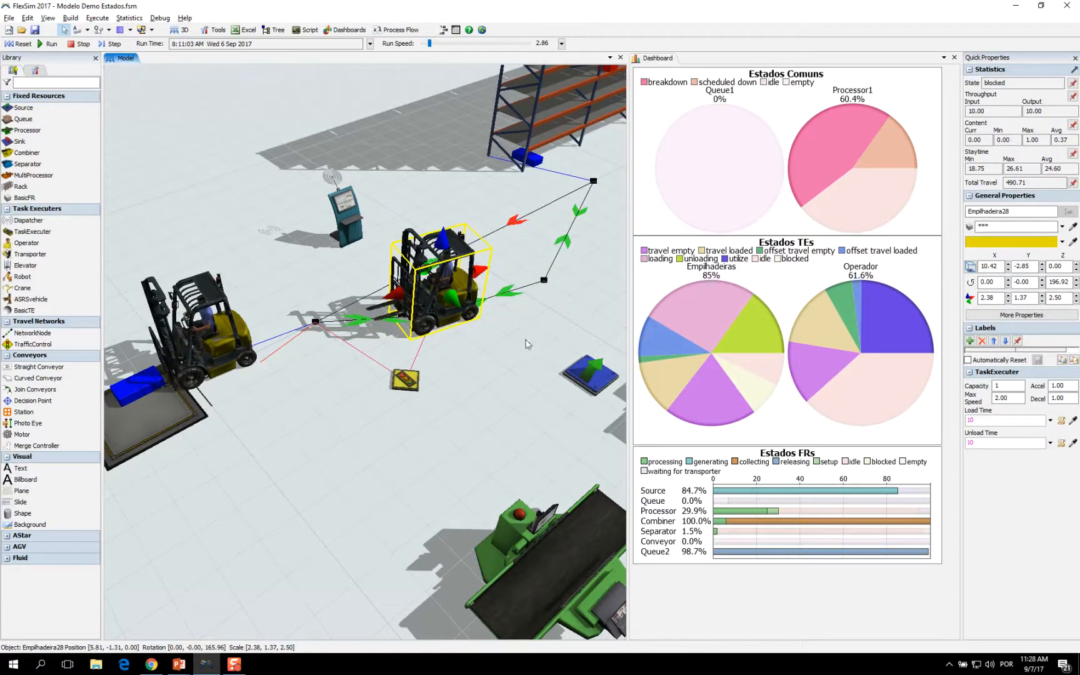
Examine the forklift waiting beside the traffic control and check its state in the statistics
{"action": "left_click", "coordinate": [473, 368]}
{"action": "scroll", "coordinate": [425, 353], "scroll_direction": "up", "scroll_amount": 4}
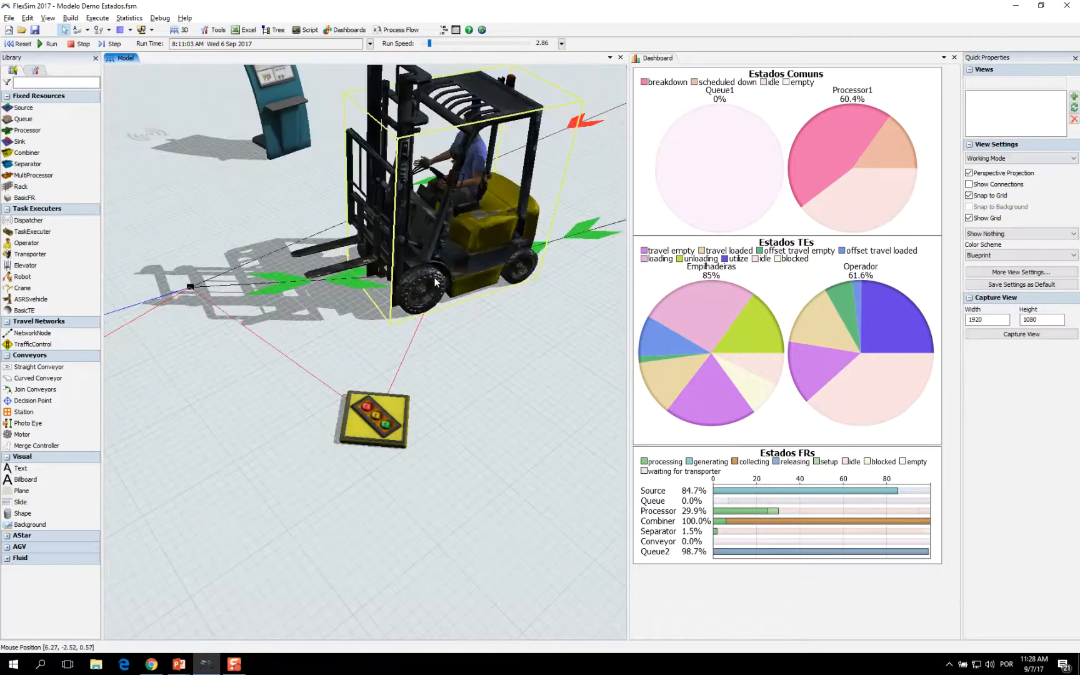
{"action": "scroll", "coordinate": [366, 336], "scroll_direction": "down", "scroll_amount": 2}
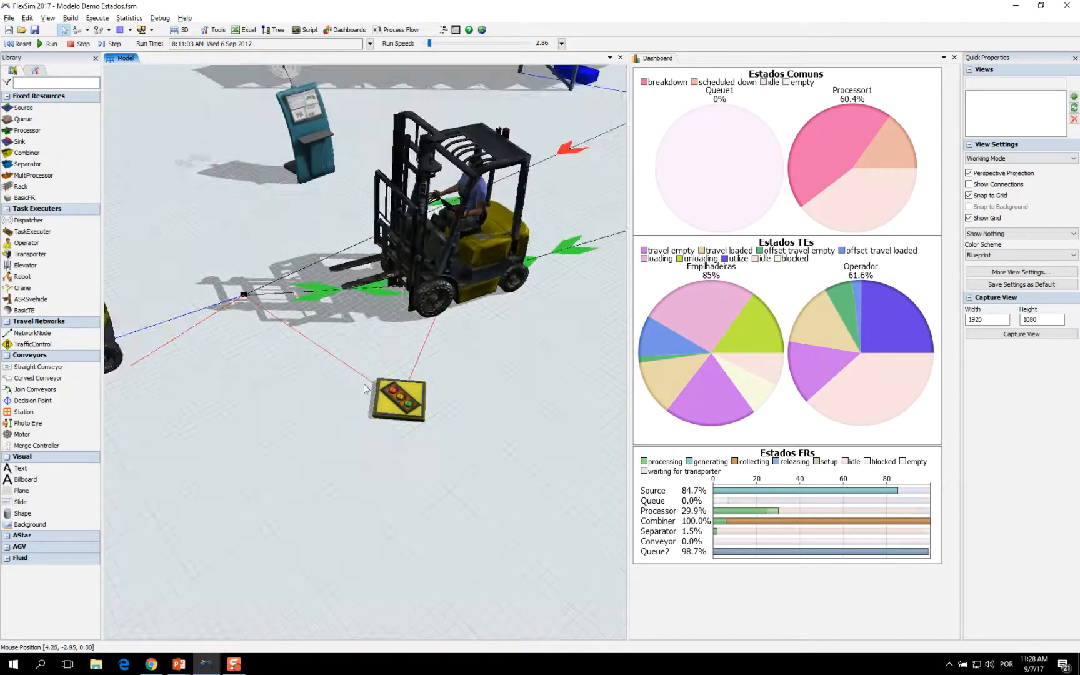
{"action": "scroll", "coordinate": [381, 369], "scroll_direction": "down", "scroll_amount": 3}
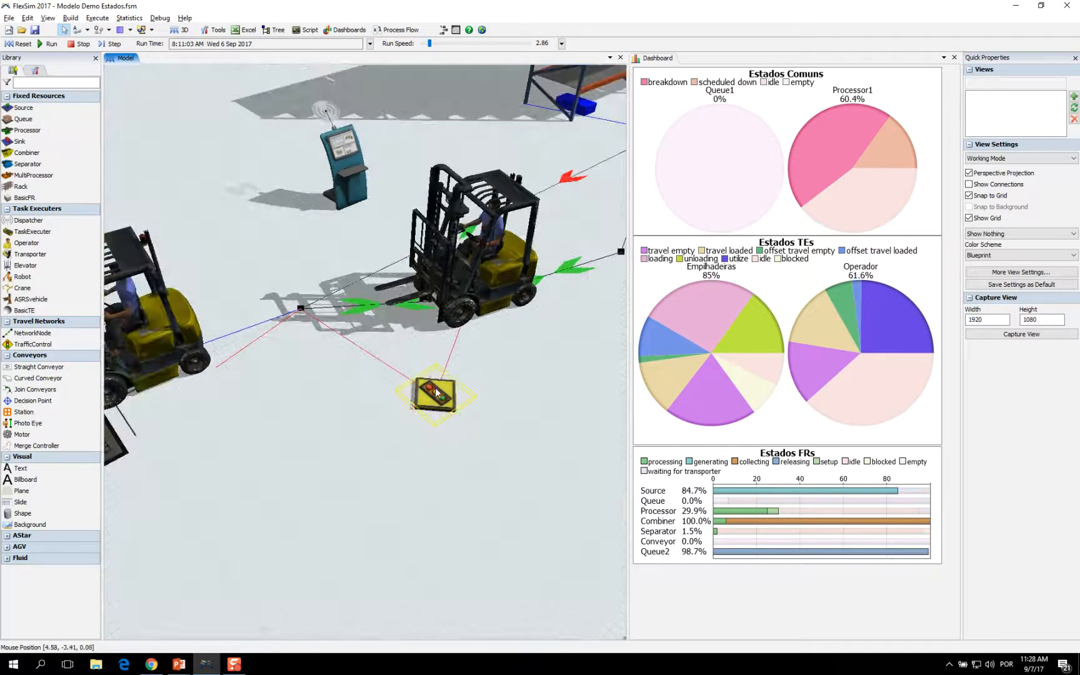
{"action": "scroll", "coordinate": [385, 356], "scroll_direction": "down", "scroll_amount": 2}
{"action": "left_click", "coordinate": [485, 289]}
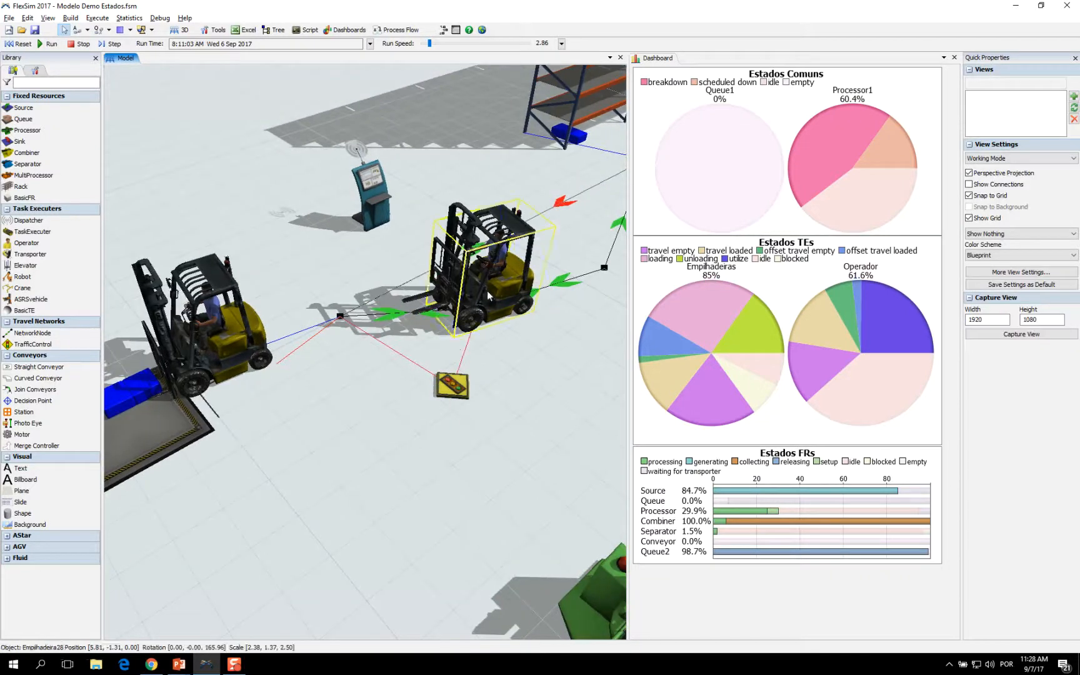
{"action": "left_click", "coordinate": [1022, 82]}
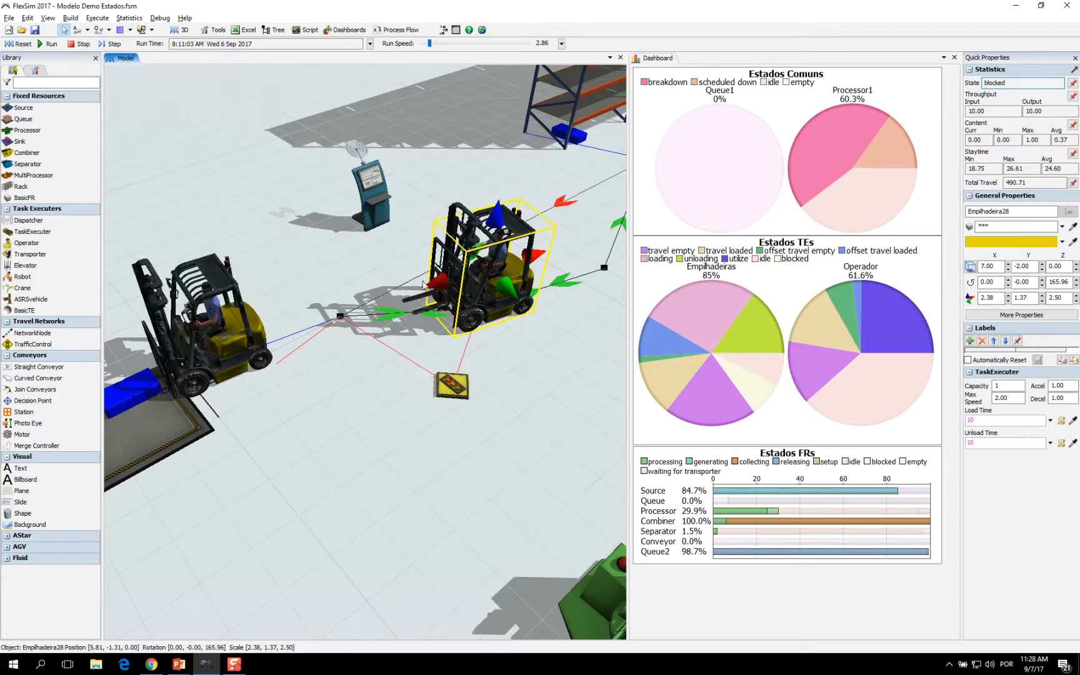
Examine the two forklifts, the traffic-controlled path and the forklift shares in the Empilhadeiras state chart
{"action": "left_click_drag", "start_coordinate": [413, 341], "coordinate": [384, 332]}
{"action": "right_click_drag", "start_coordinate": [384, 331], "coordinate": [378, 331]}
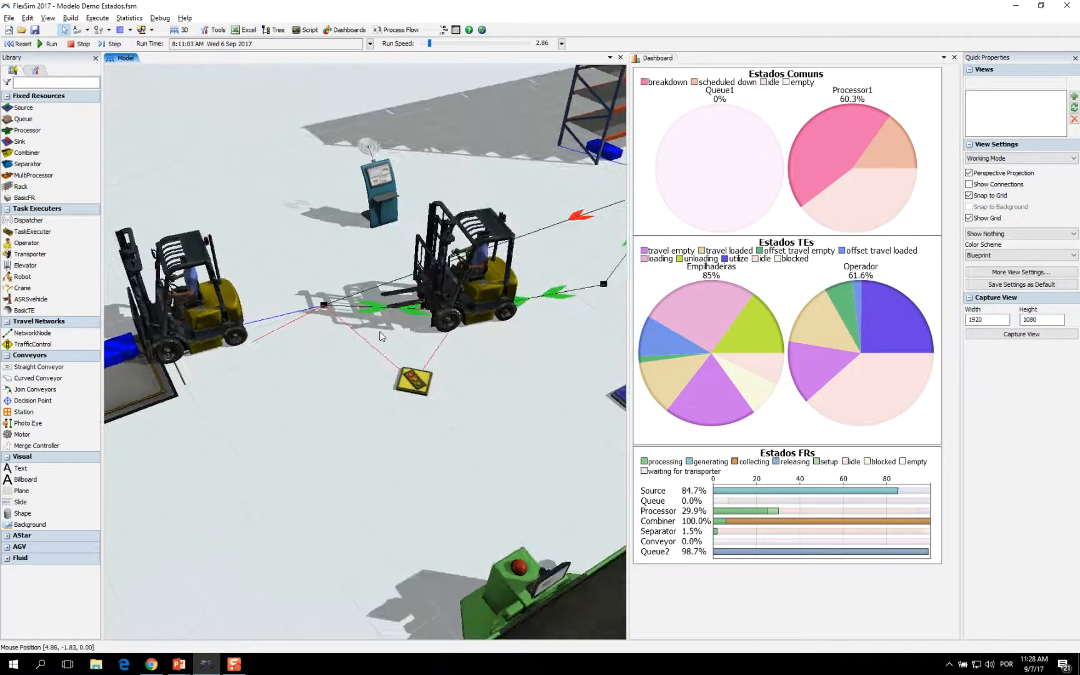
{"action": "scroll", "coordinate": [378, 330], "scroll_direction": "down", "scroll_amount": 2}
{"action": "scroll", "coordinate": [431, 369], "scroll_direction": "down", "scroll_amount": 3}
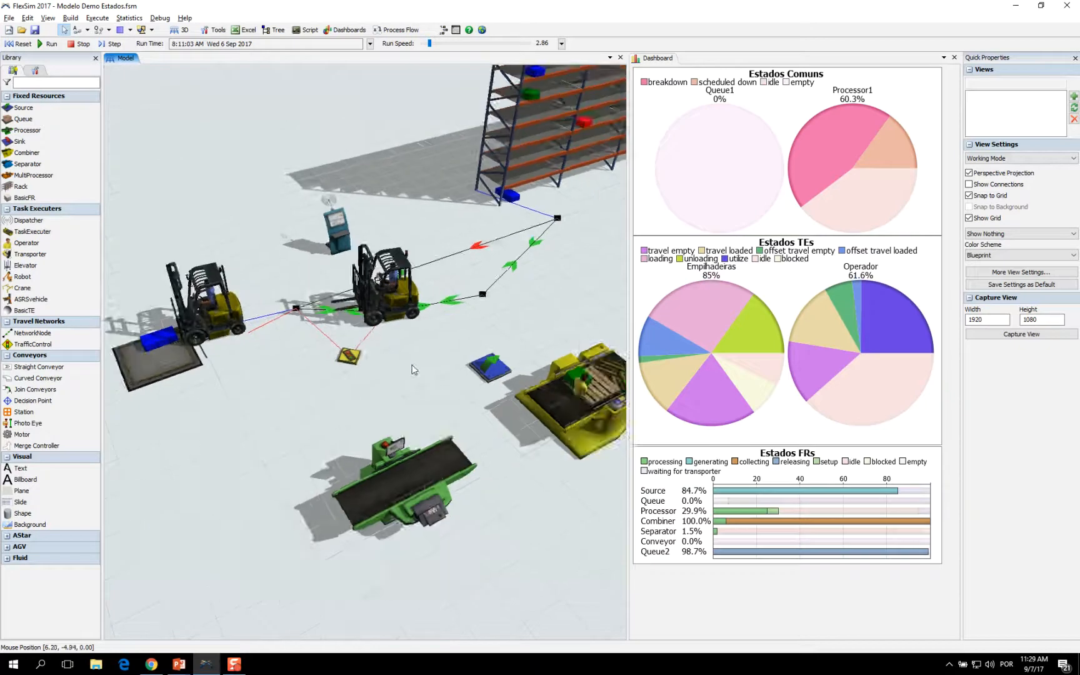
{"action": "scroll", "coordinate": [345, 333], "scroll_direction": "down", "scroll_amount": 3}
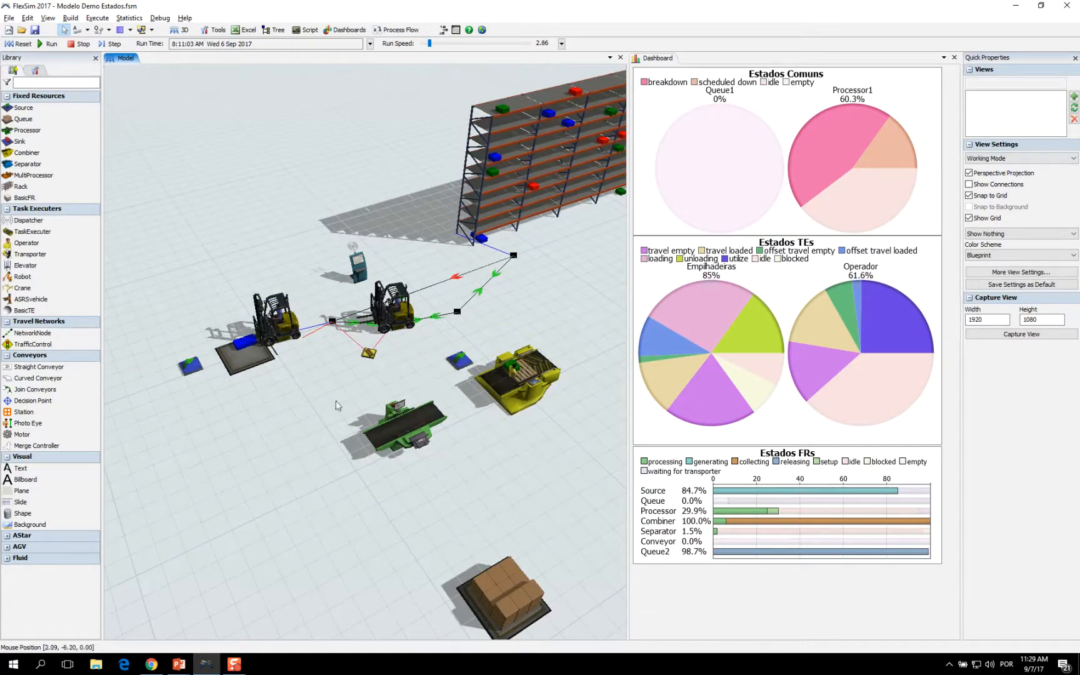
{"action": "scroll", "coordinate": [305, 403], "scroll_direction": "up", "scroll_amount": 3}
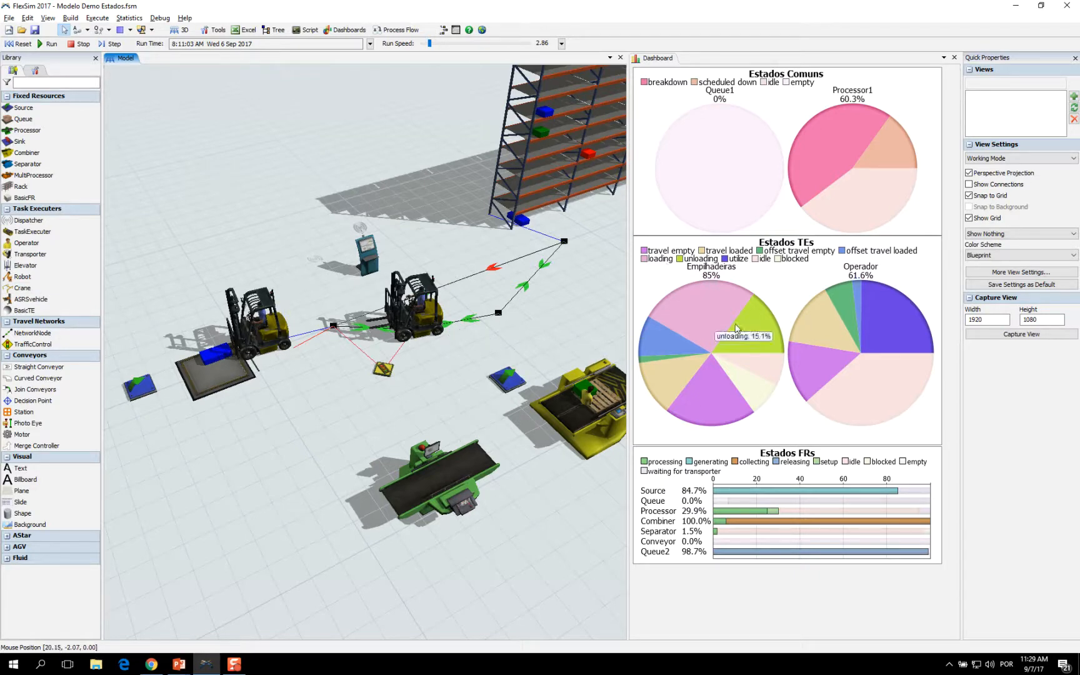
{"action": "left_click_drag", "start_coordinate": [411, 403], "coordinate": [389, 411]}
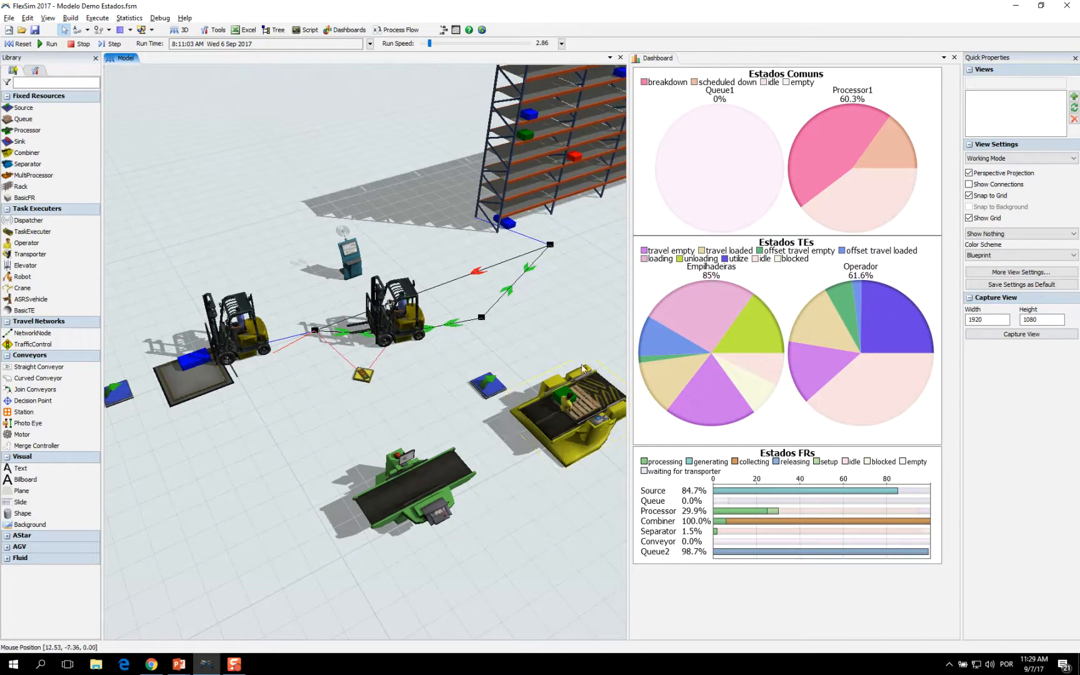
{"action": "left_click_drag", "start_coordinate": [540, 329], "coordinate": [514, 335]}
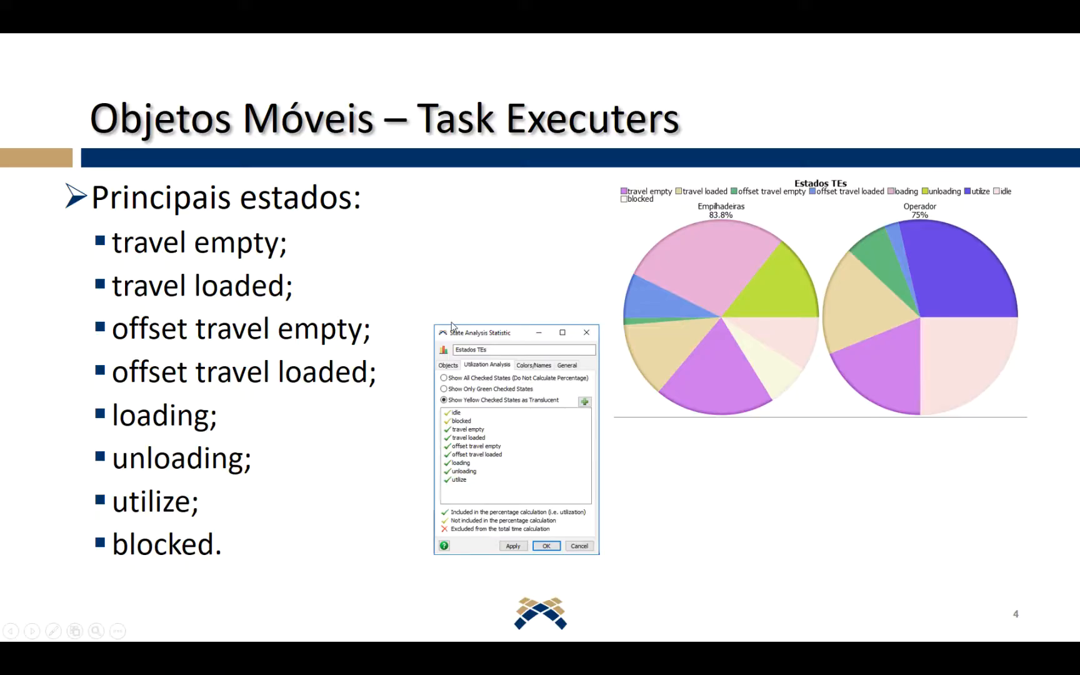
{"action": "left_click", "coordinate": [451, 322]}
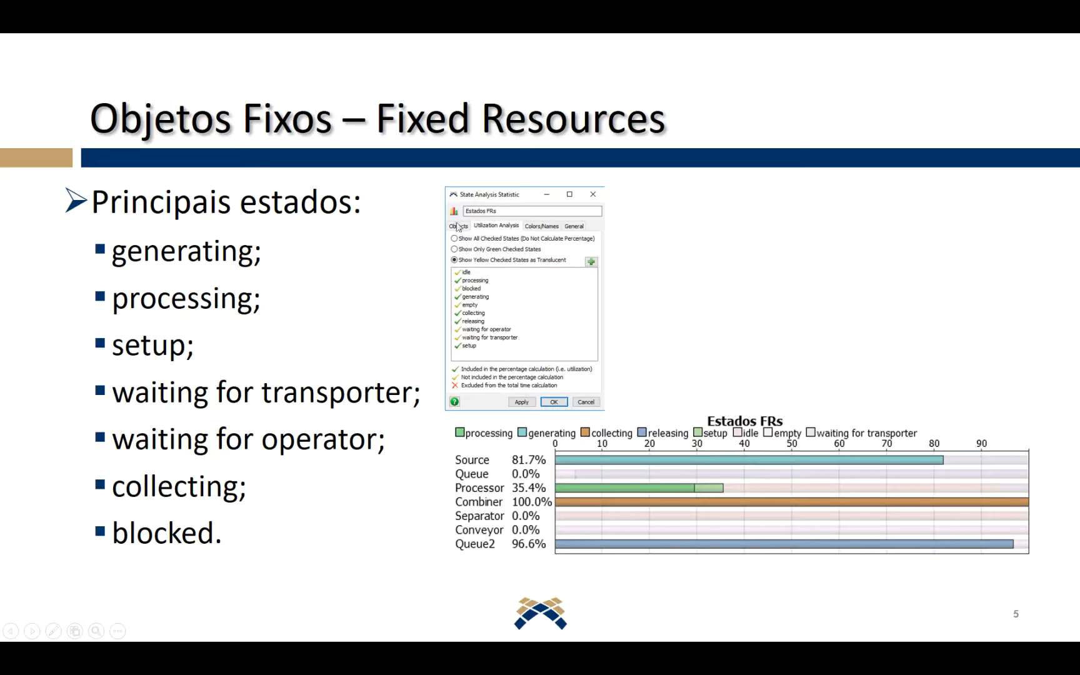
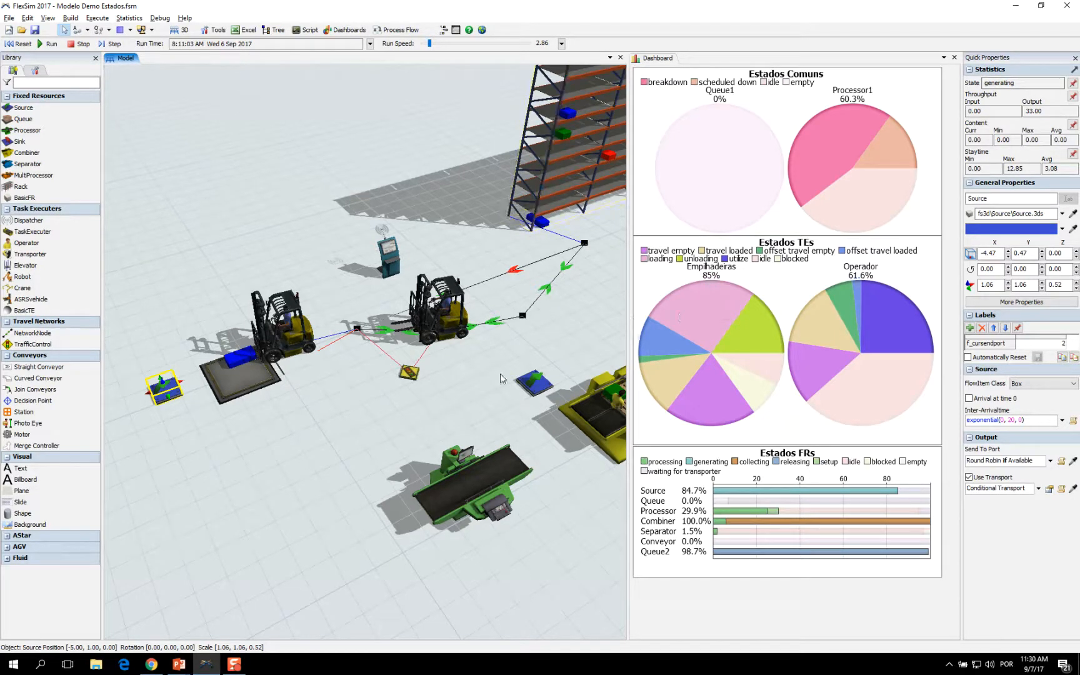
Clear the source selection, resume the run, and raise the run speed to 22.86
{"action": "left_click", "coordinate": [448, 405]}
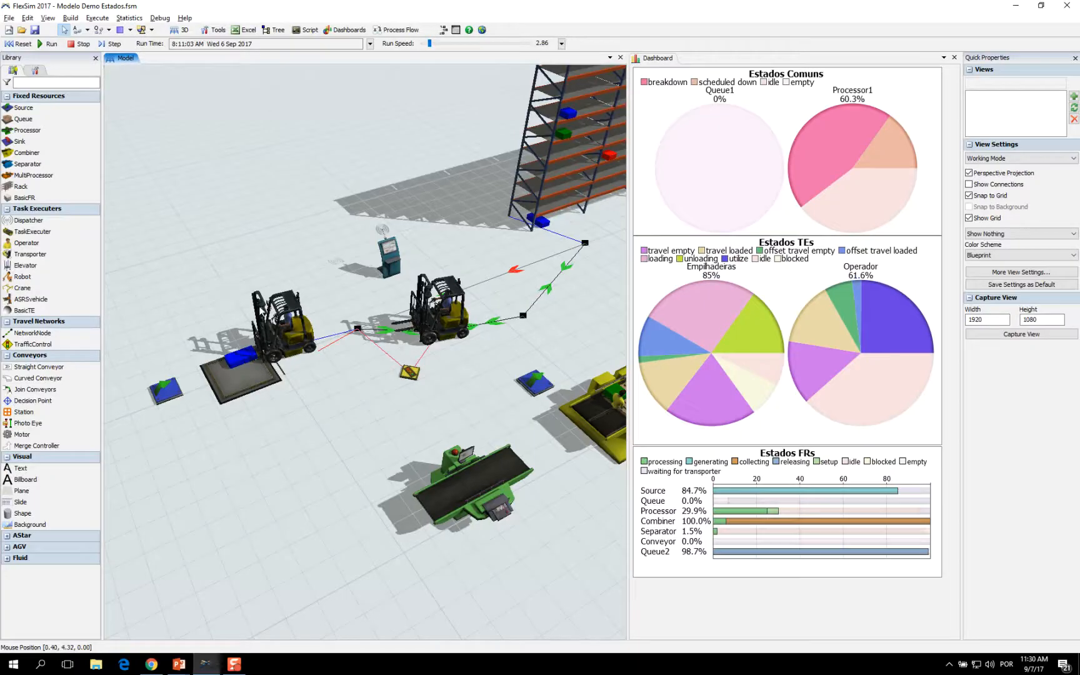
{"action": "left_click_drag", "start_coordinate": [456, 388], "coordinate": [372, 368]}
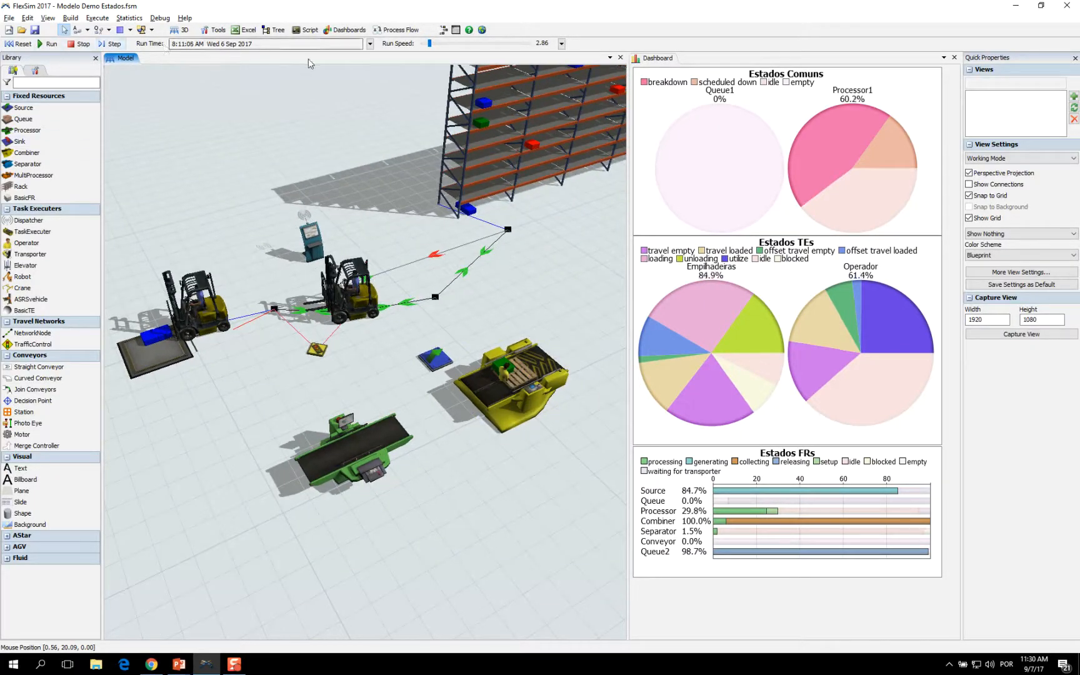
{"action": "key", "text": "ctrl+Up"}
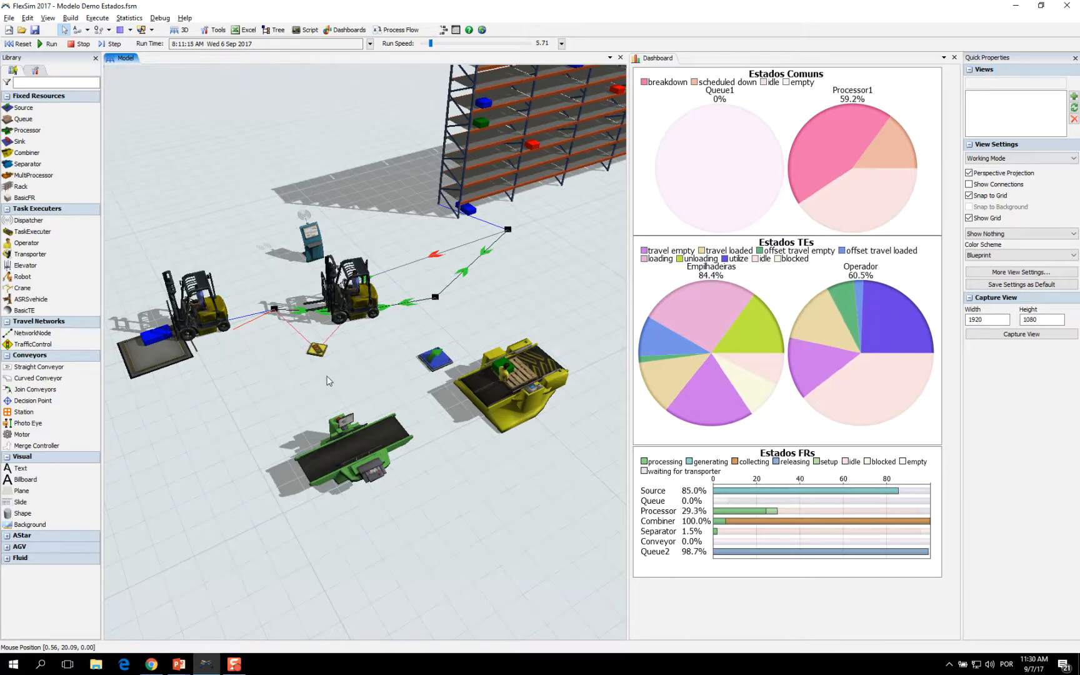
{"action": "left_click_drag", "start_coordinate": [326, 378], "coordinate": [417, 371]}
{"action": "key", "text": "ctrl+Up"}
{"action": "key", "text": "ctrl+Up"}
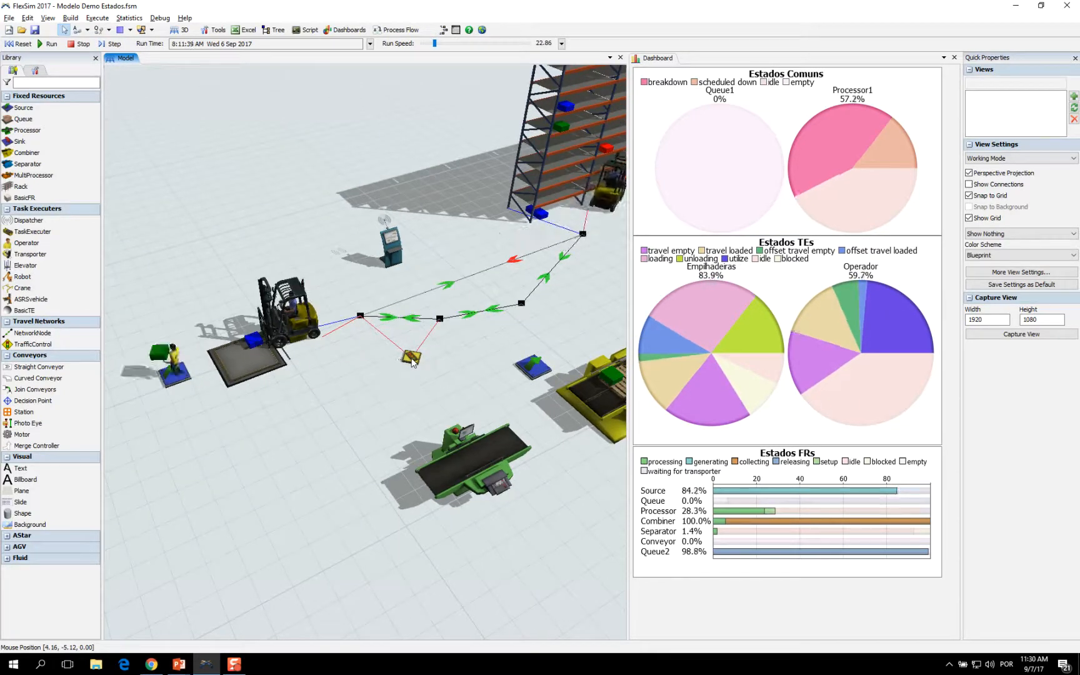
Slow the run to 5.71, select the green processor, and follow the operator carrying the green box towards it
{"action": "left_click_drag", "start_coordinate": [484, 391], "coordinate": [401, 333]}
{"action": "scroll", "coordinate": [459, 350], "scroll_direction": "up", "scroll_amount": 2}
{"action": "left_click", "coordinate": [376, 402]}
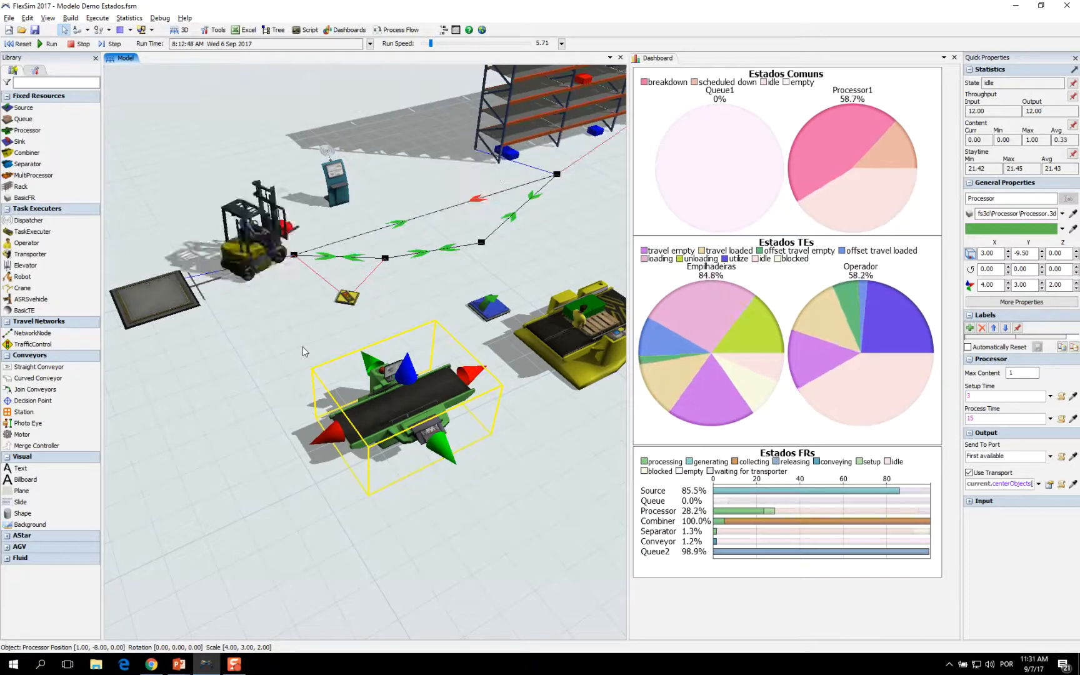
{"action": "left_click_drag", "start_coordinate": [267, 339], "coordinate": [291, 341]}
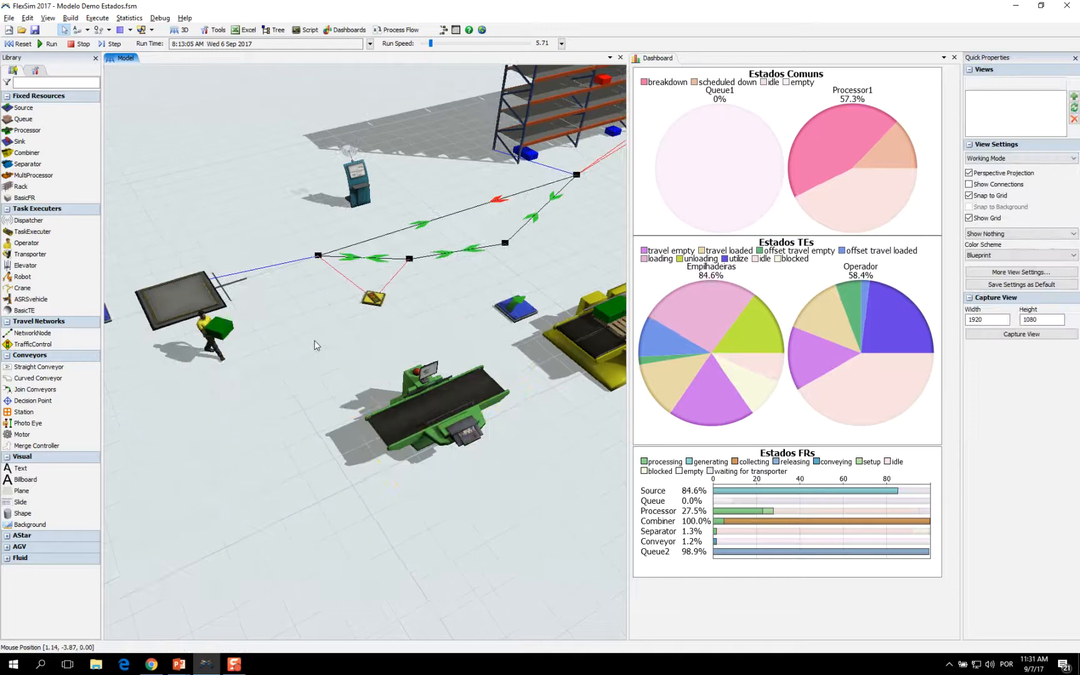
Review the green processor's setup time, process time and operator options, leaving its properties without changes
{"action": "double_click", "coordinate": [444, 407]}
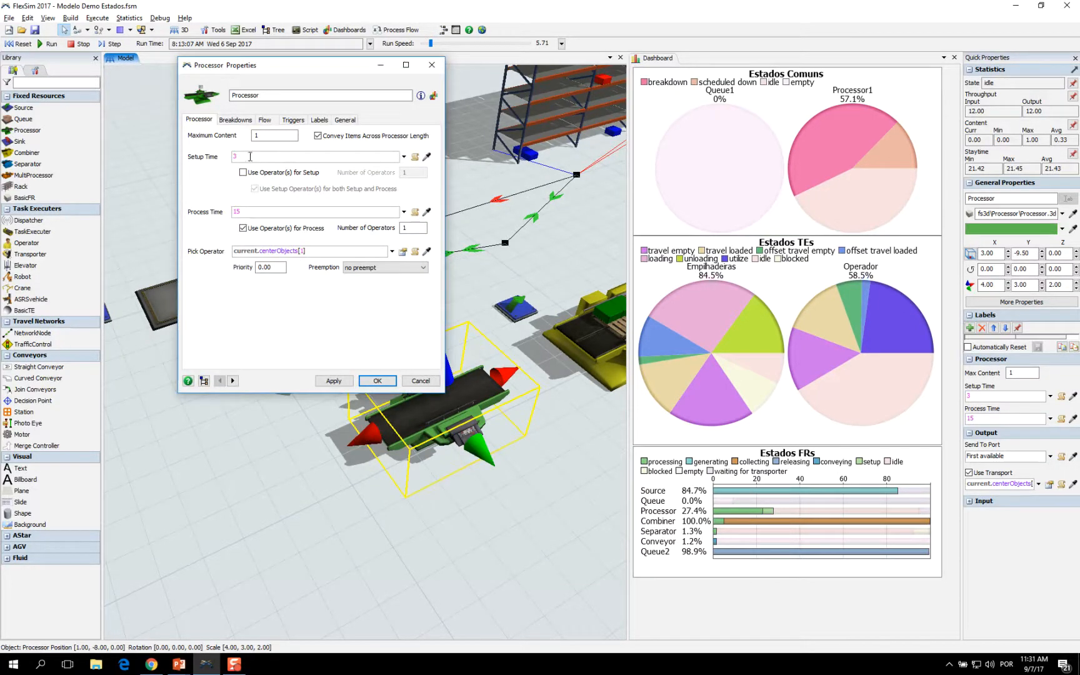
{"action": "left_click", "coordinate": [248, 156]}
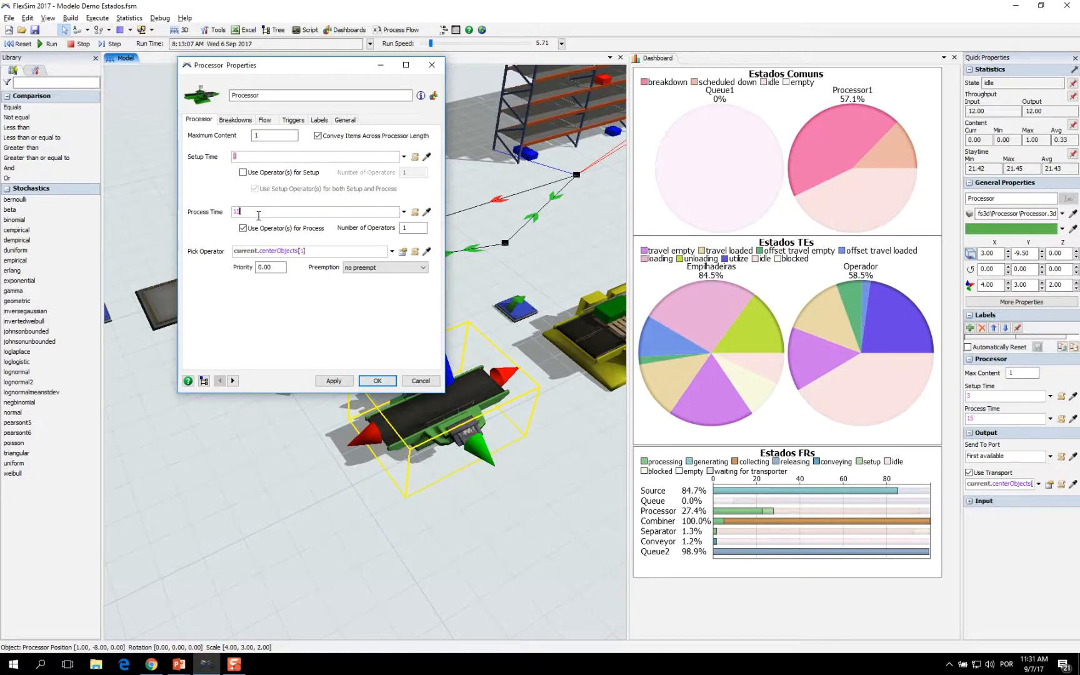
{"action": "left_click", "coordinate": [420, 380]}
Run the model at speed 1.43 until the box is on the green processor, with the processor selected to check its state
{"action": "left_click", "coordinate": [441, 328]}
{"action": "scroll", "coordinate": [432, 319], "scroll_direction": "up", "scroll_amount": 5}
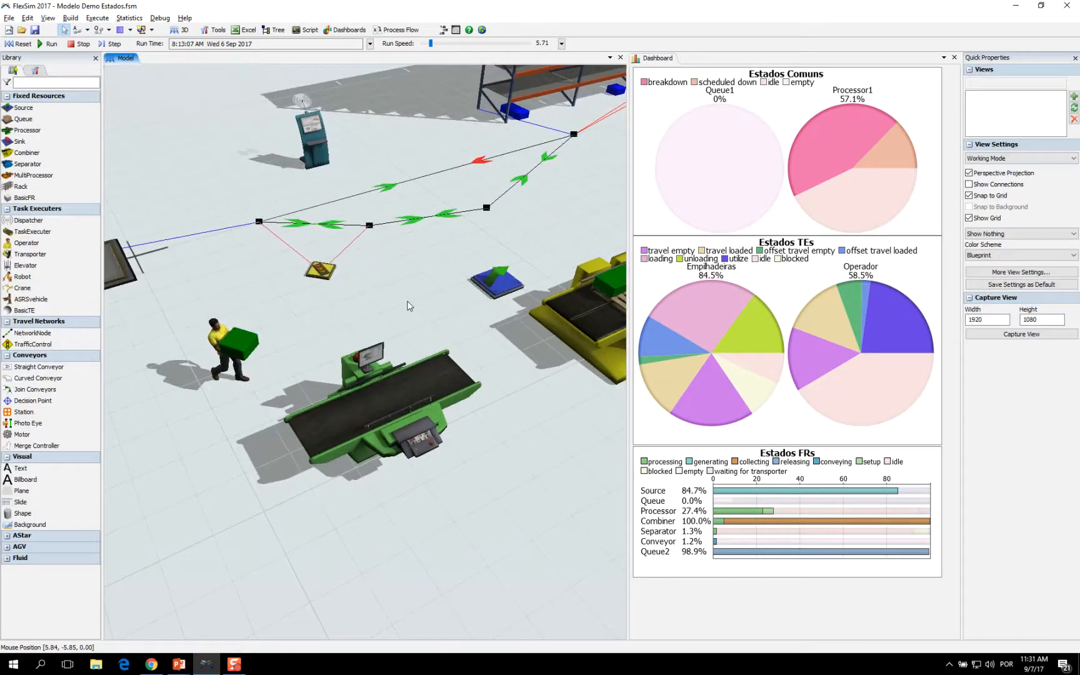
{"action": "left_click", "coordinate": [344, 369]}
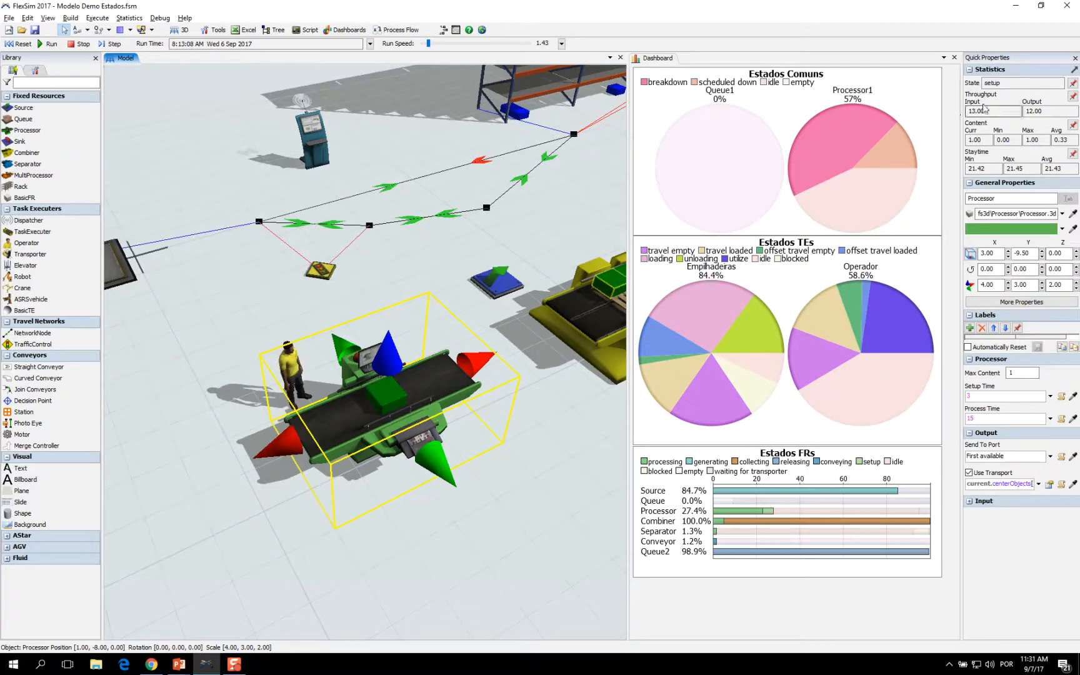
Read the green processor's current state in its statistics and clear the selection
{"action": "double_click", "coordinate": [1018, 82]}
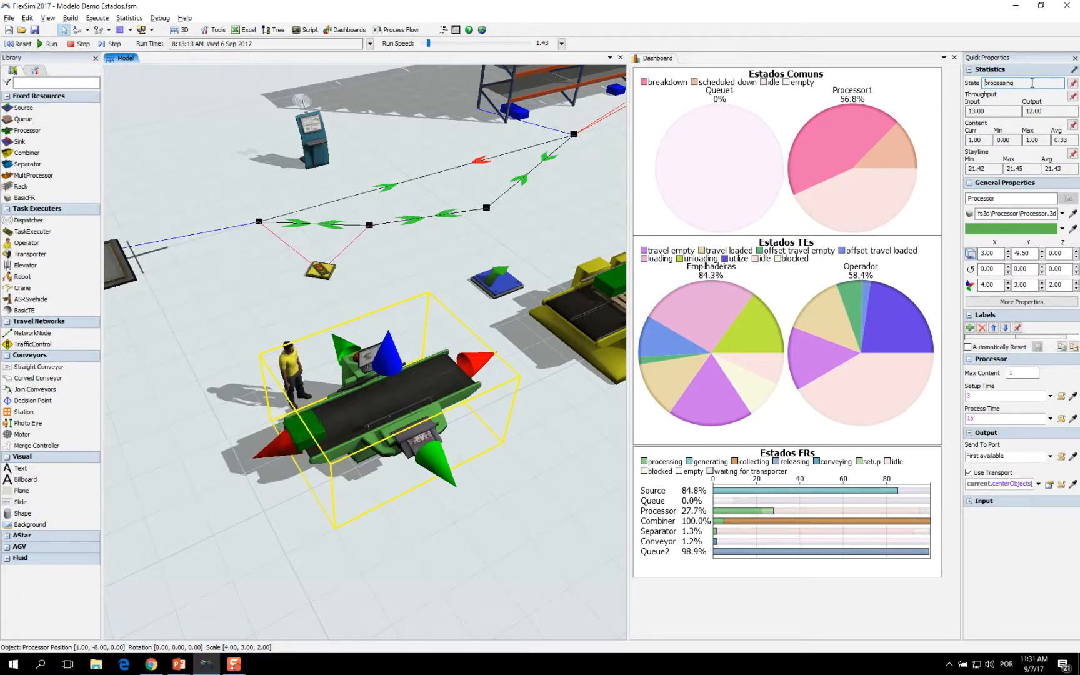
{"action": "left_click", "coordinate": [561, 481]}
{"action": "left_click_drag", "start_coordinate": [562, 481], "coordinate": [510, 483]}
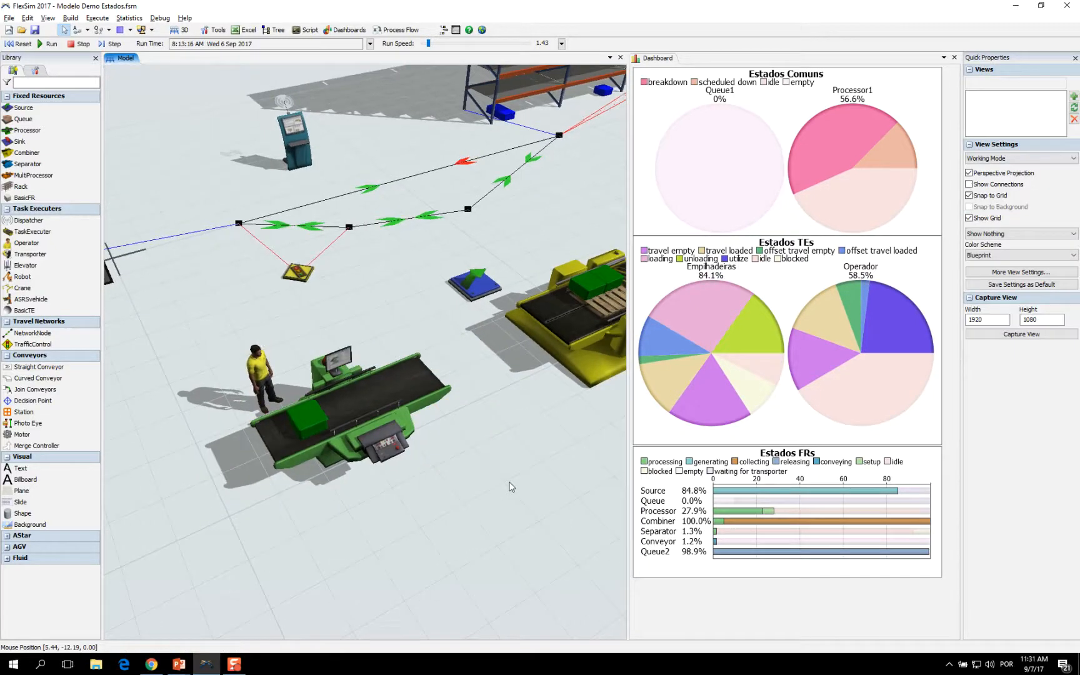
Raise the run speed to 11.43 and let the model run until a red box is waiting in the queue
{"action": "scroll", "coordinate": [513, 481], "scroll_direction": "down", "scroll_amount": 1}
{"action": "key", "text": "ctrl+Up"}
{"action": "key", "text": "ctrl+Up"}
{"action": "key", "text": "ctrl+Up"}
{"action": "key", "text": "ctrl+Up"}
{"action": "key", "text": "ctrl+Up"}
{"action": "key", "text": "ctrl+Up"}
{"action": "key", "text": "ctrl+Up"}
{"action": "key", "text": "ctrl+Up"}
{"action": "key", "text": "ctrl+Up"}
{"action": "key", "text": "ctrl+Up"}
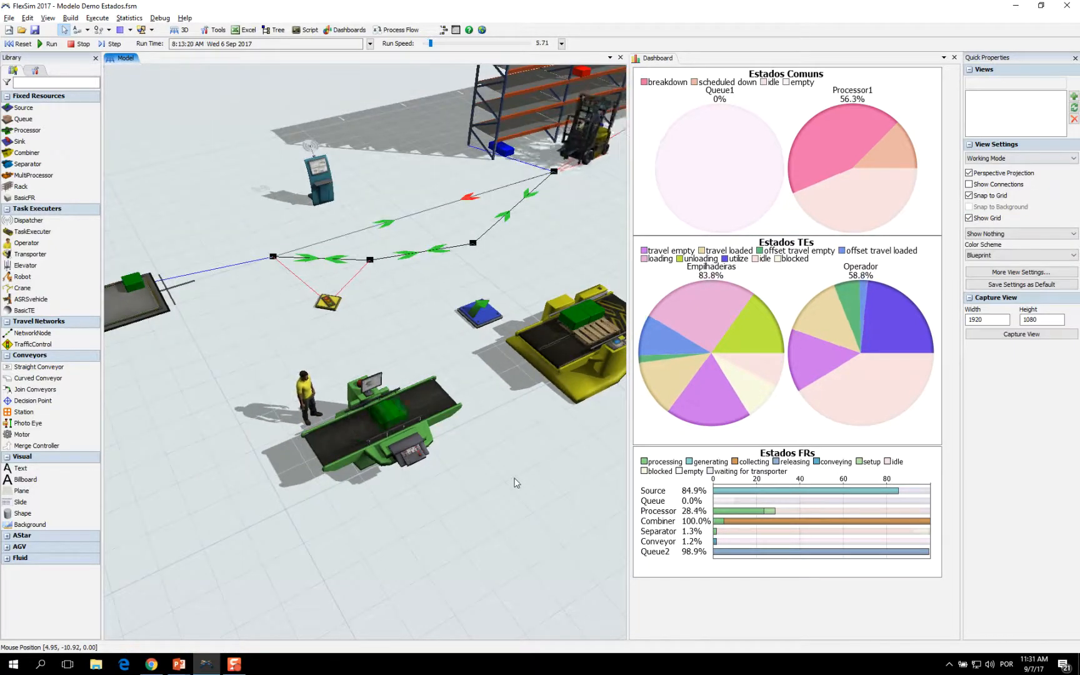
{"action": "left_click_drag", "start_coordinate": [501, 461], "coordinate": [476, 472]}
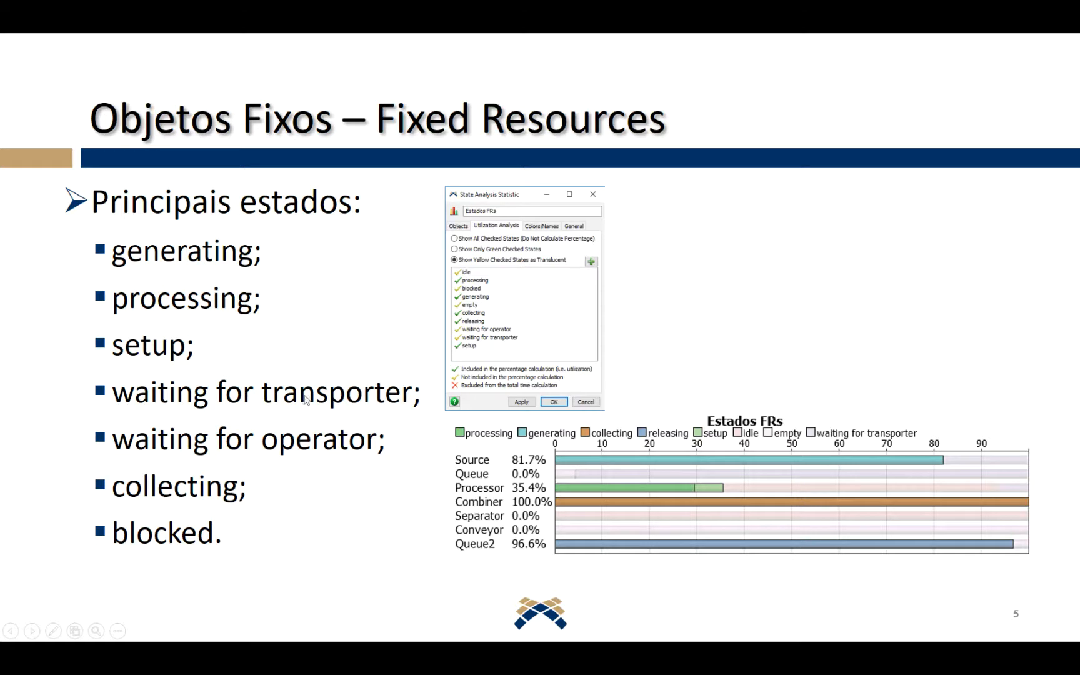
Switch from the slide back to FlexSim and select the red box waiting in the queue
{"action": "key", "text": "alt+Tab"}
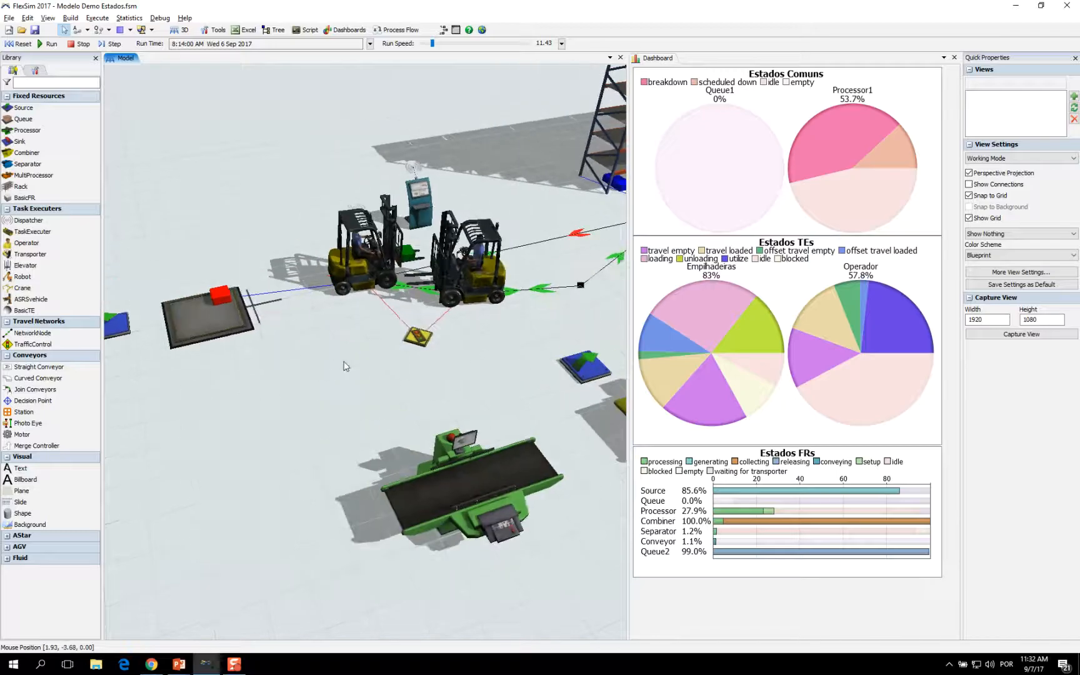
{"action": "left_click", "coordinate": [231, 333]}
{"action": "left_click_drag", "start_coordinate": [316, 384], "coordinate": [371, 418]}
{"action": "mouse_move", "coordinate": [371, 418]}
{"action": "right_mouse_down"}
{"action": "mouse_move", "coordinate": [443, 425]}
{"action": "mouse_move", "coordinate": [360, 409]}
{"action": "right_mouse_up"}
{"action": "left_click", "coordinate": [215, 415]}
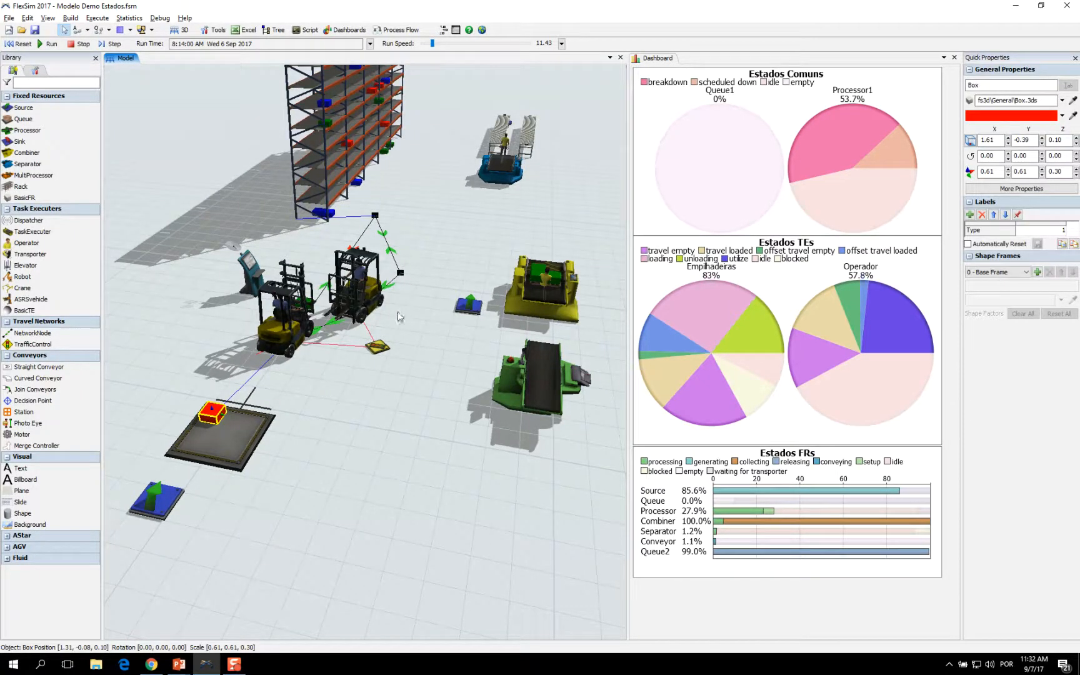
Select the queue, its red box and the rack in turn, and check the queue's current state
{"action": "left_click", "coordinate": [236, 439]}
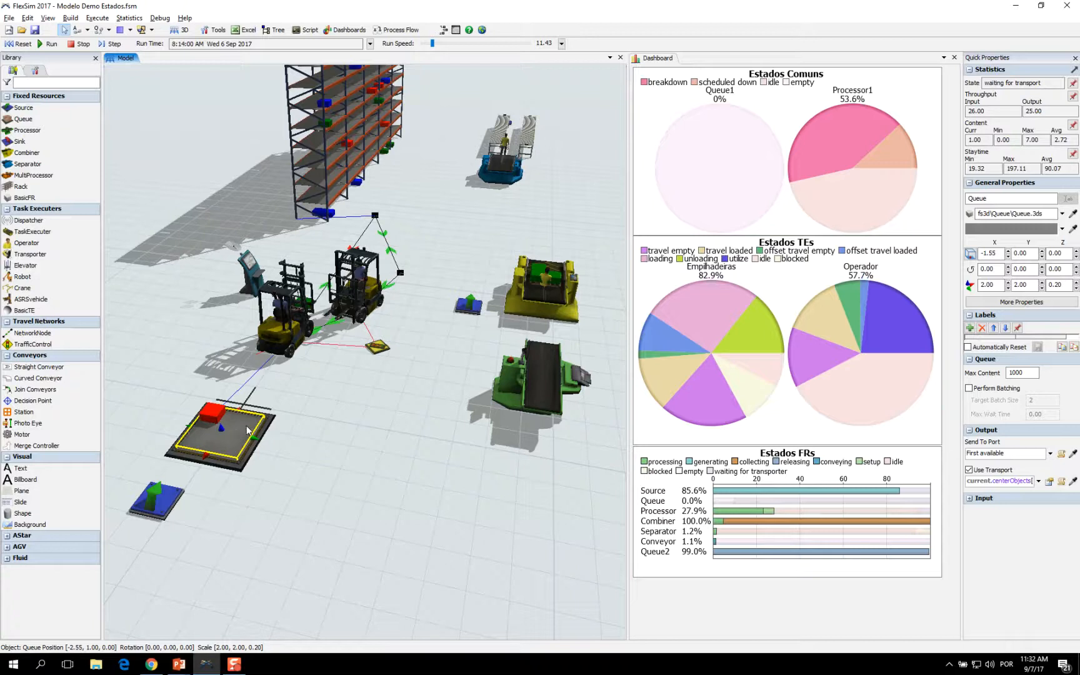
{"action": "left_click", "coordinate": [208, 417]}
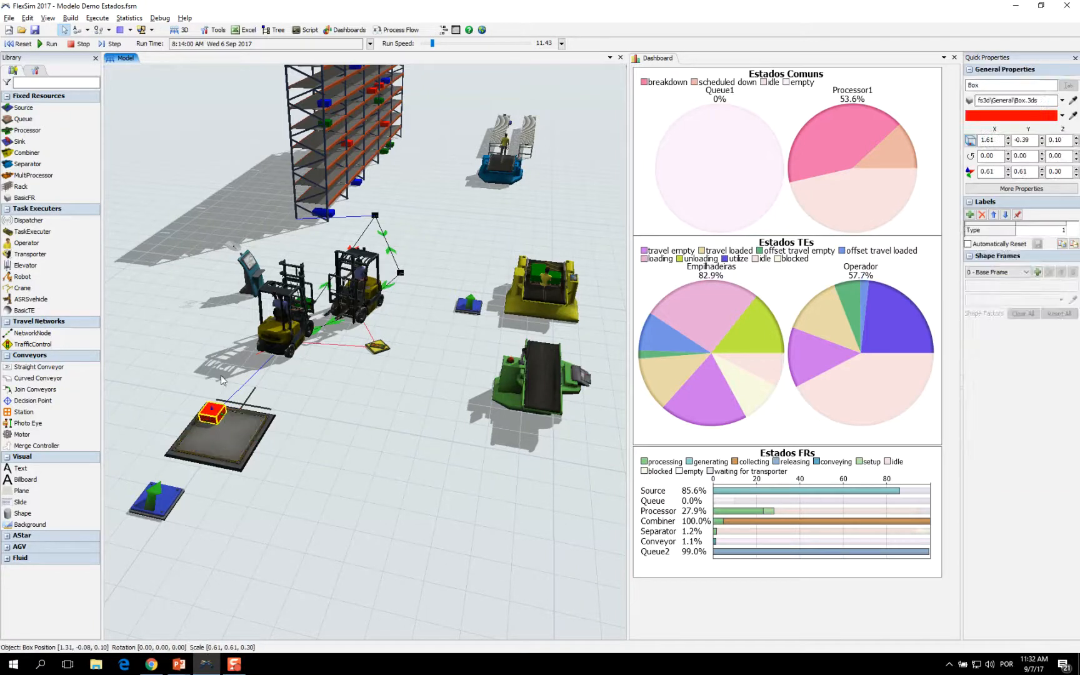
{"action": "left_click", "coordinate": [370, 150]}
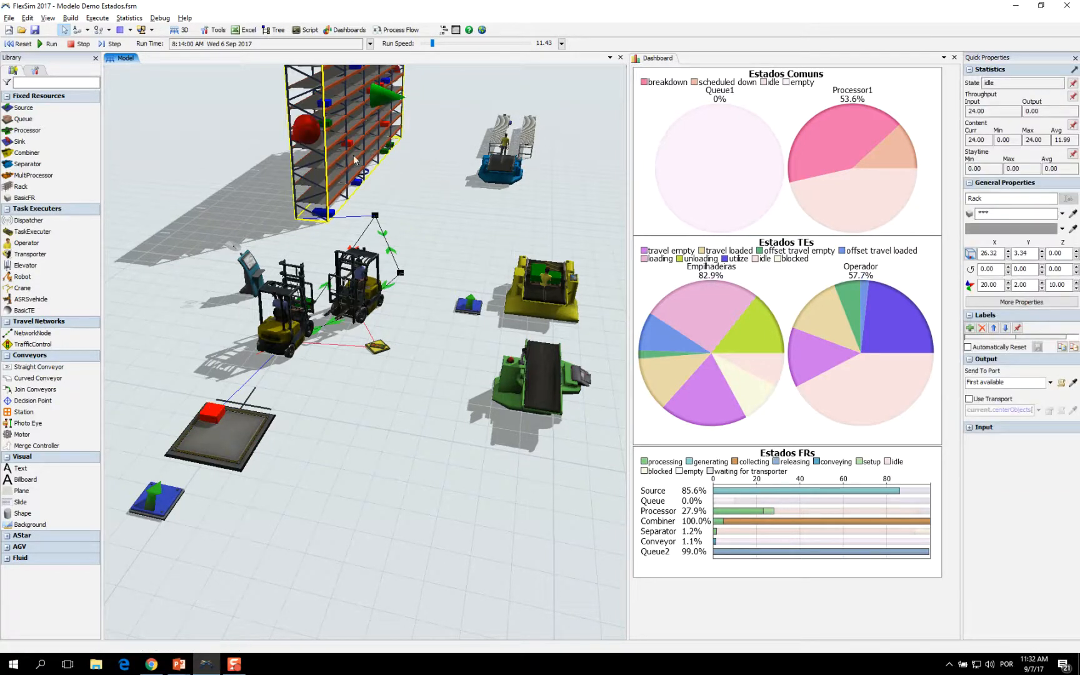
{"action": "left_click", "coordinate": [379, 427]}
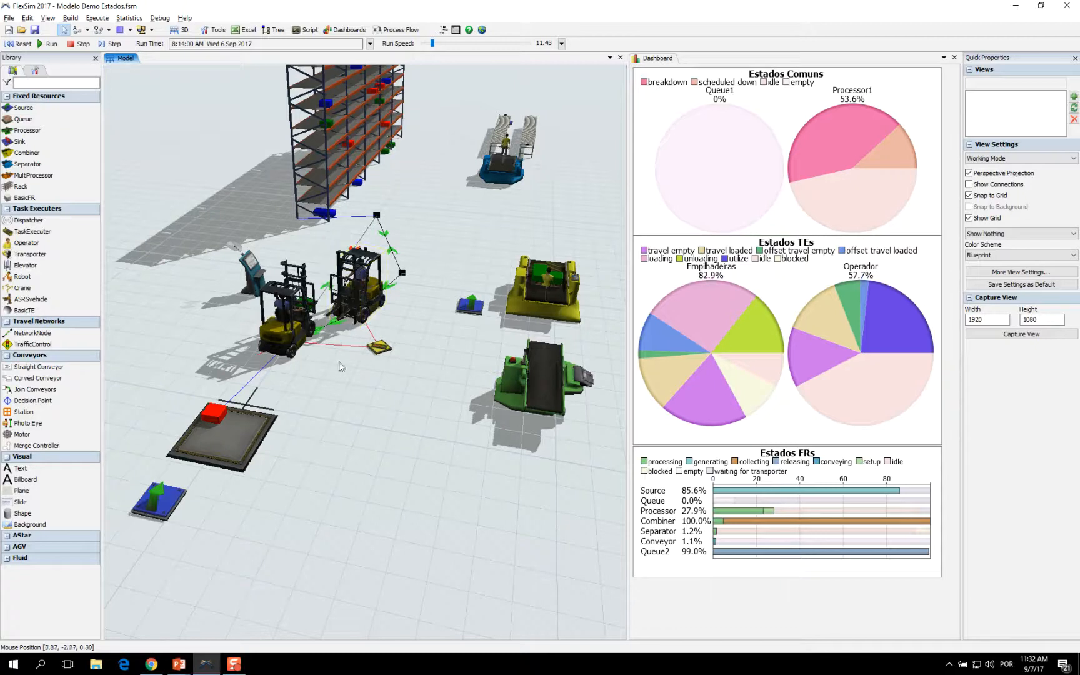
{"action": "left_click", "coordinate": [239, 436]}
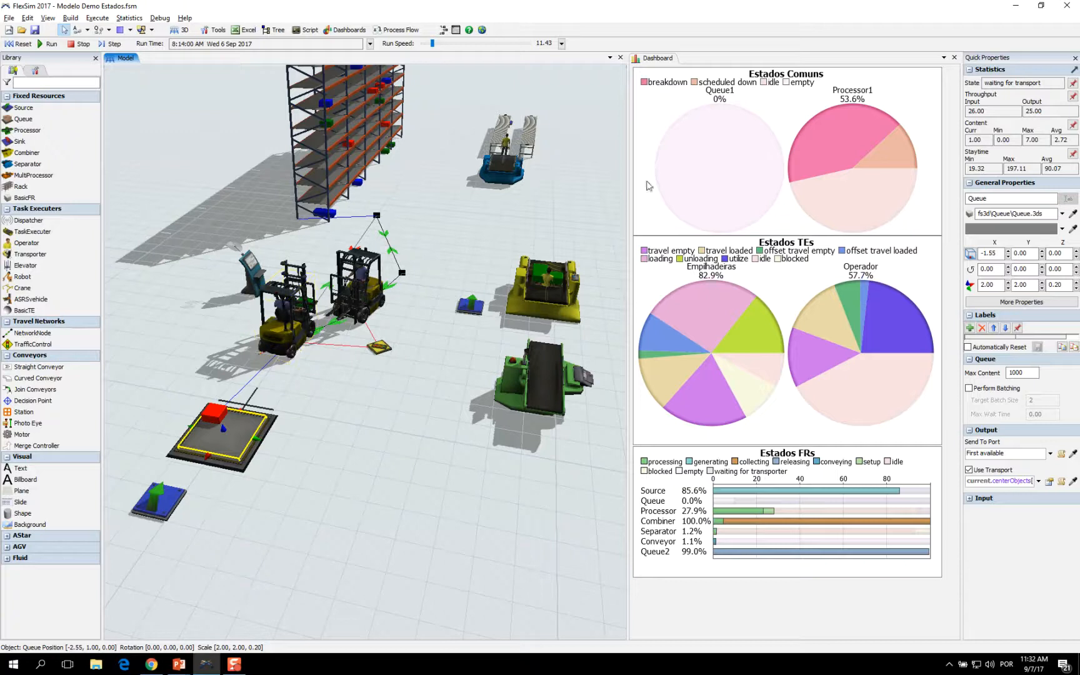
{"action": "left_click", "coordinate": [1053, 84]}
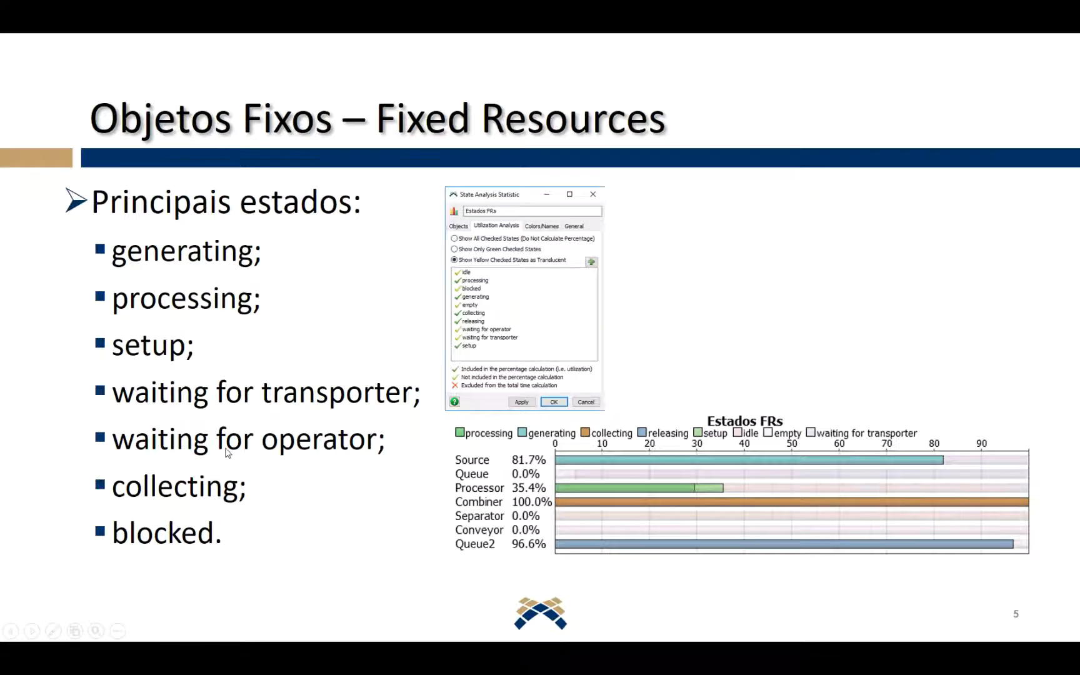
Switch back to FlexSim and review the yellow combiner's process times and operator options, leaving its properties without changes
{"action": "key", "text": "alt+Tab"}
{"action": "right_click_drag", "start_coordinate": [579, 331], "coordinate": [490, 341]}
{"action": "scroll", "coordinate": [510, 349], "scroll_direction": "down", "scroll_amount": 3}
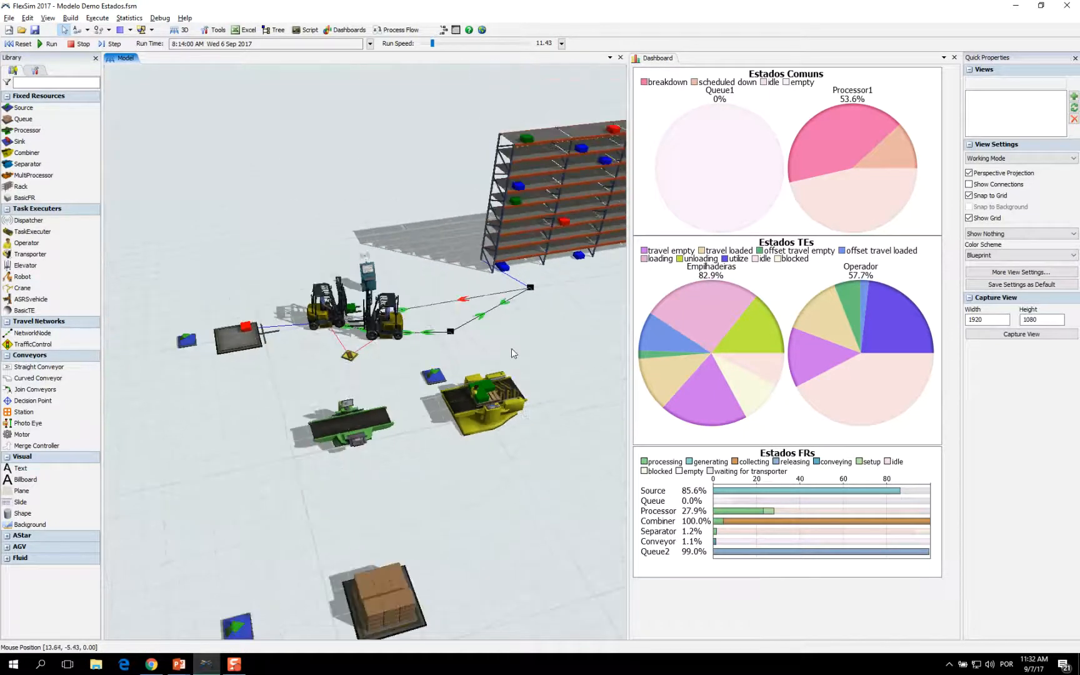
{"action": "left_click_drag", "start_coordinate": [491, 344], "coordinate": [484, 346]}
{"action": "scroll", "coordinate": [481, 345], "scroll_direction": "up", "scroll_amount": 2}
{"action": "left_click", "coordinate": [503, 445]}
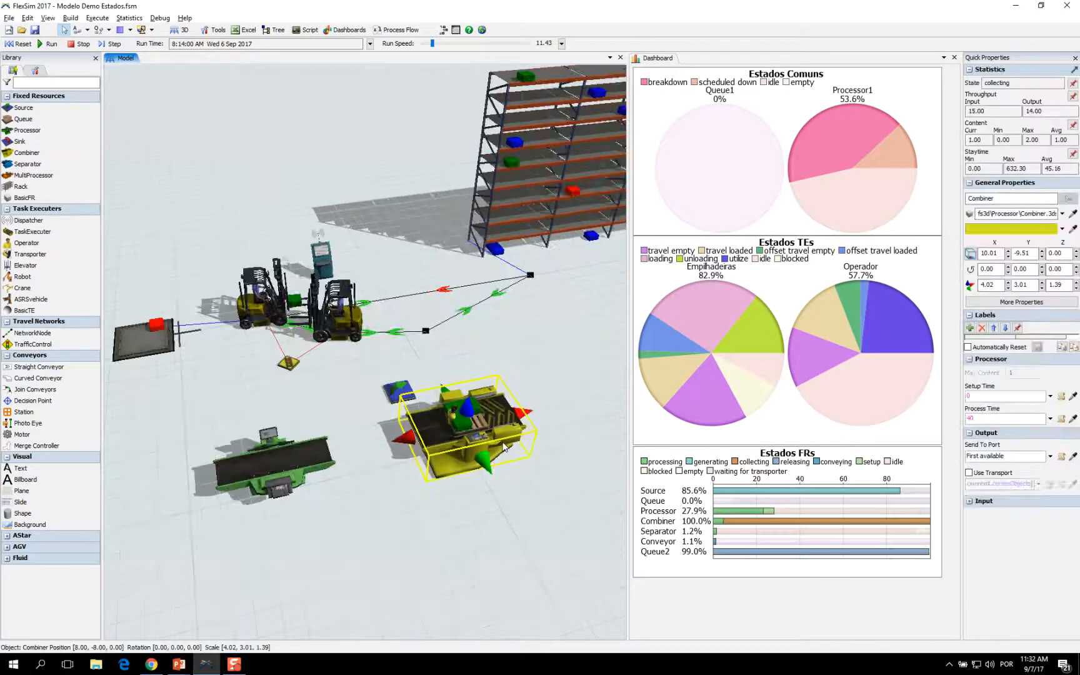
{"action": "double_click", "coordinate": [489, 451]}
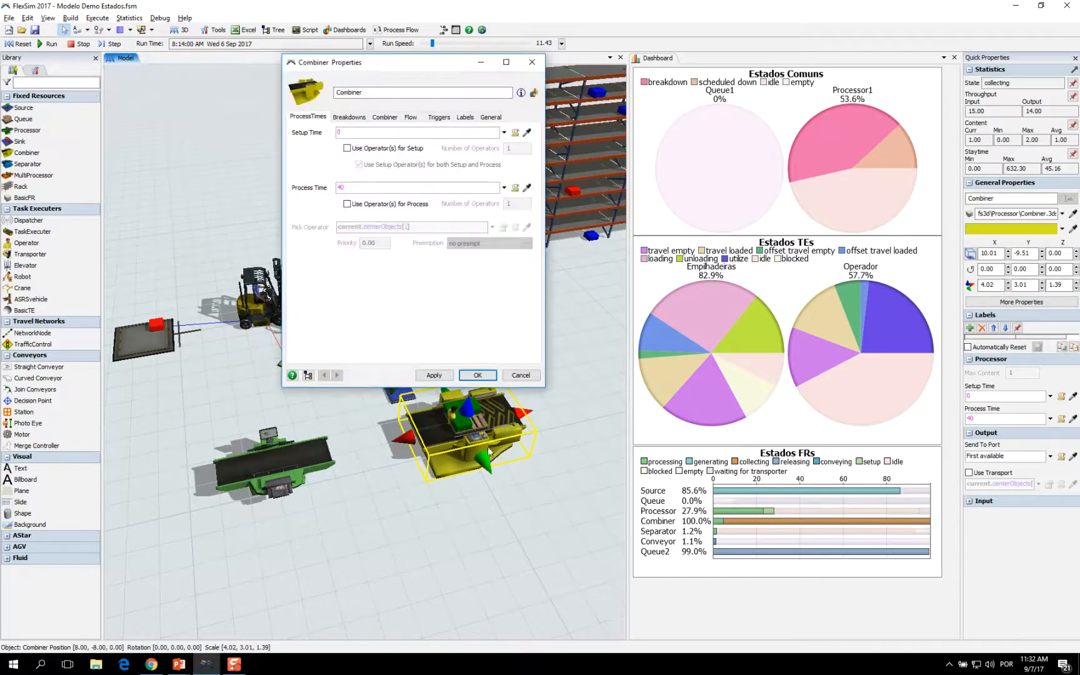
{"action": "left_click", "coordinate": [523, 375]}
Review the operator options for setup and process in the green processor's properties, then cancel
{"action": "left_click_drag", "start_coordinate": [327, 411], "coordinate": [441, 393]}
{"action": "right_click_drag", "start_coordinate": [441, 393], "coordinate": [456, 394]}
{"action": "left_click_drag", "start_coordinate": [456, 394], "coordinate": [407, 362]}
{"action": "scroll", "coordinate": [408, 364], "scroll_direction": "up", "scroll_amount": 2}
{"action": "left_click", "coordinate": [420, 439]}
{"action": "double_click", "coordinate": [420, 444]}
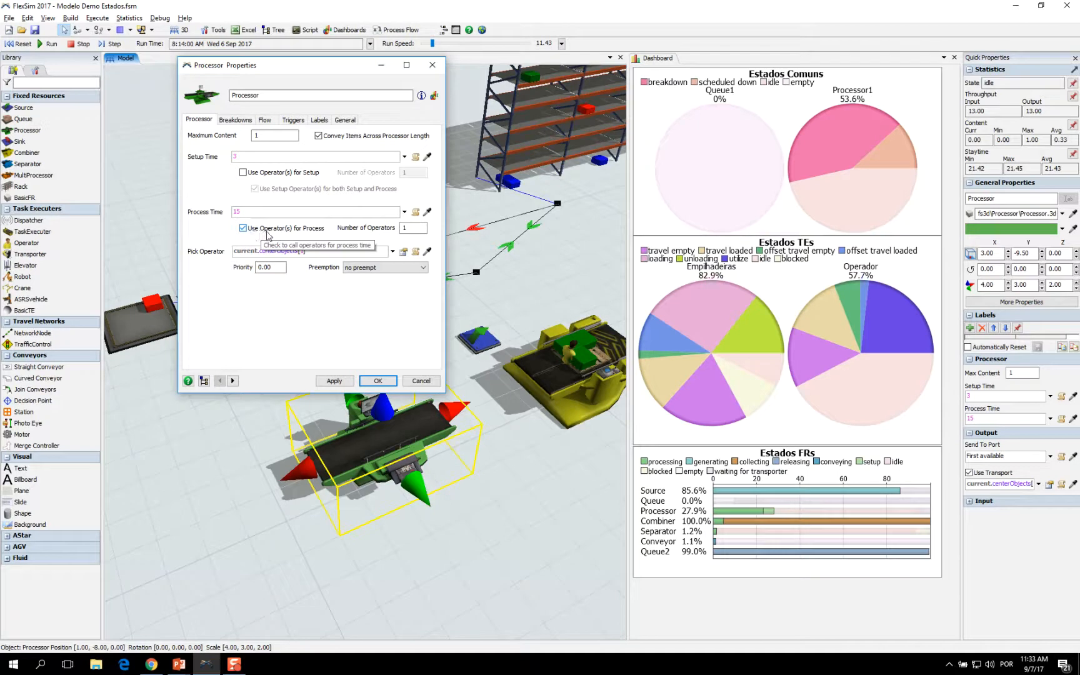
{"action": "left_click", "coordinate": [435, 381]}
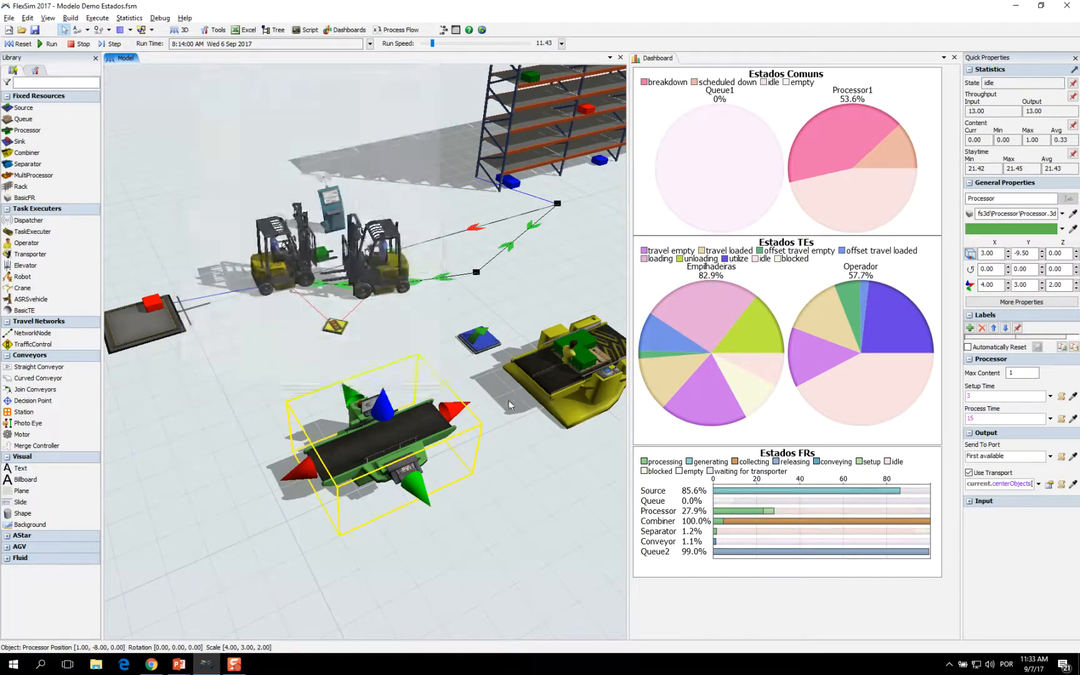
Resume the run until the operator attends a box on the green processor, and select the processor to check its state
{"action": "left_click", "coordinate": [436, 381]}
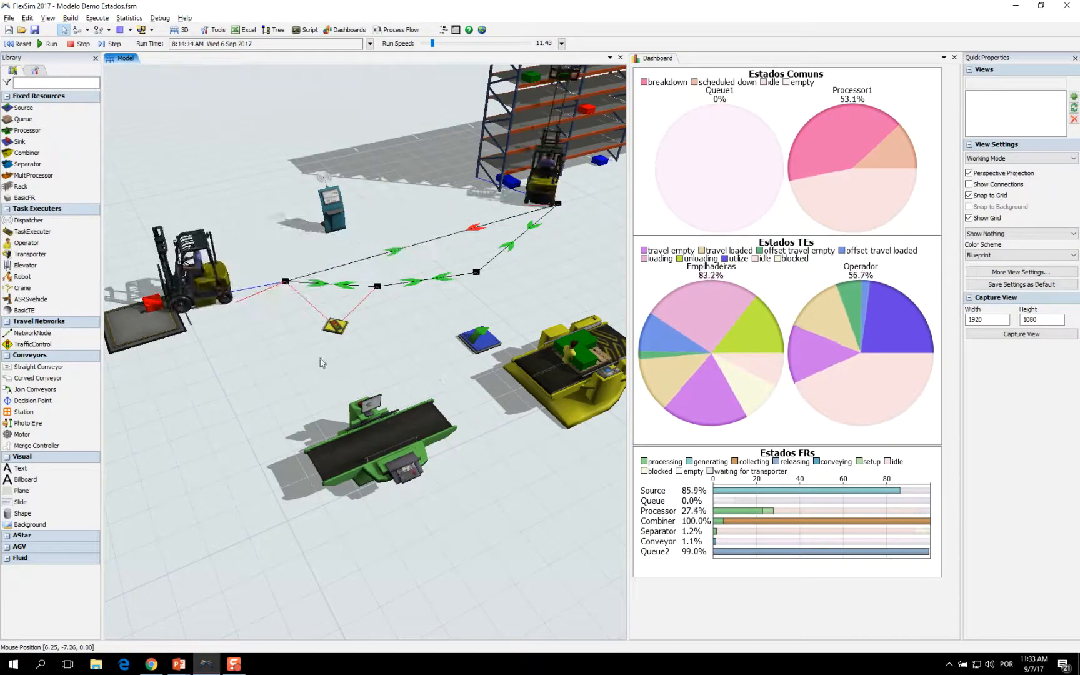
{"action": "mouse_move", "coordinate": [352, 371]}
{"action": "left_mouse_down"}
{"action": "mouse_move", "coordinate": [374, 356]}
{"action": "mouse_move", "coordinate": [362, 356]}
{"action": "left_mouse_up"}
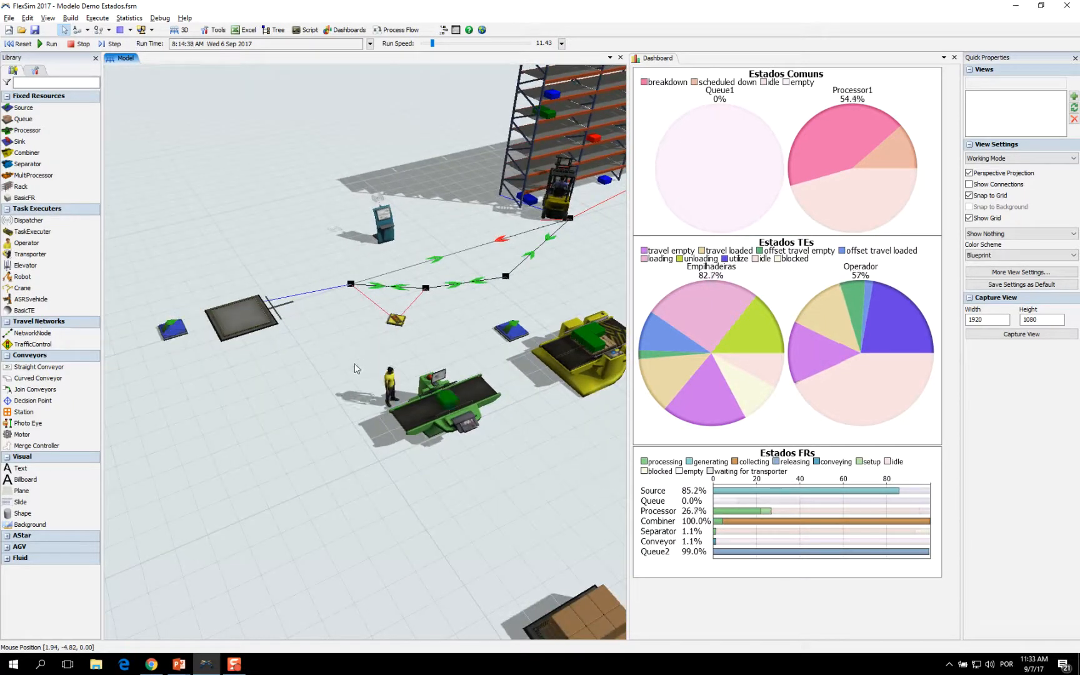
{"action": "left_click", "coordinate": [442, 388]}
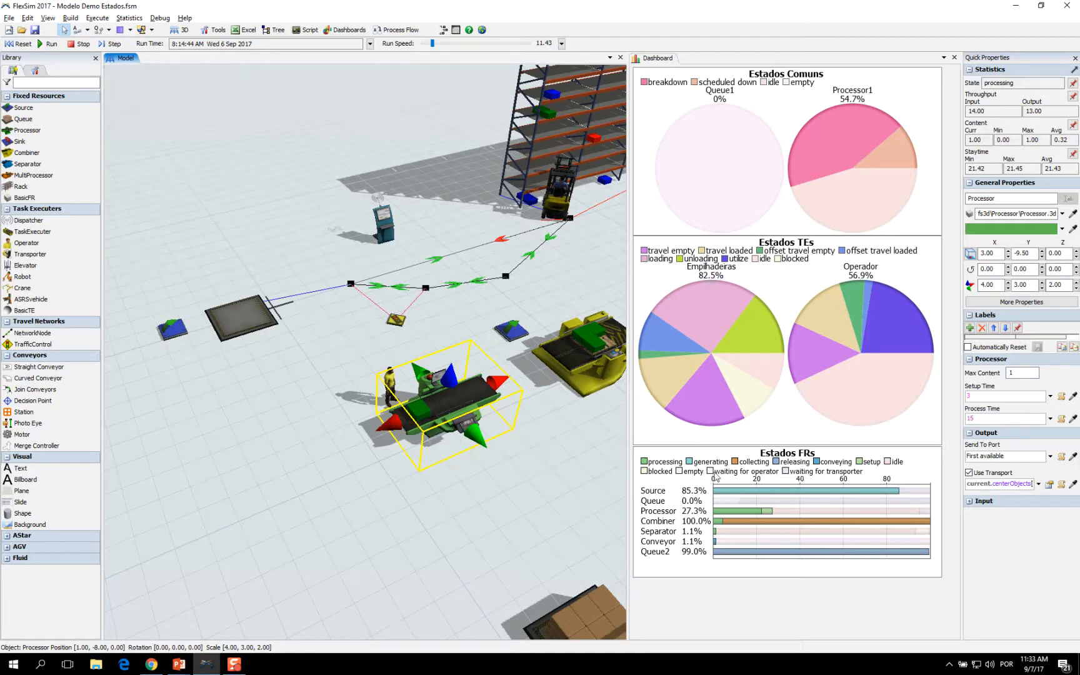
Place a new source and a new sink on the open floor in front of the green processor
{"action": "right_click_drag", "start_coordinate": [558, 439], "coordinate": [529, 435]}
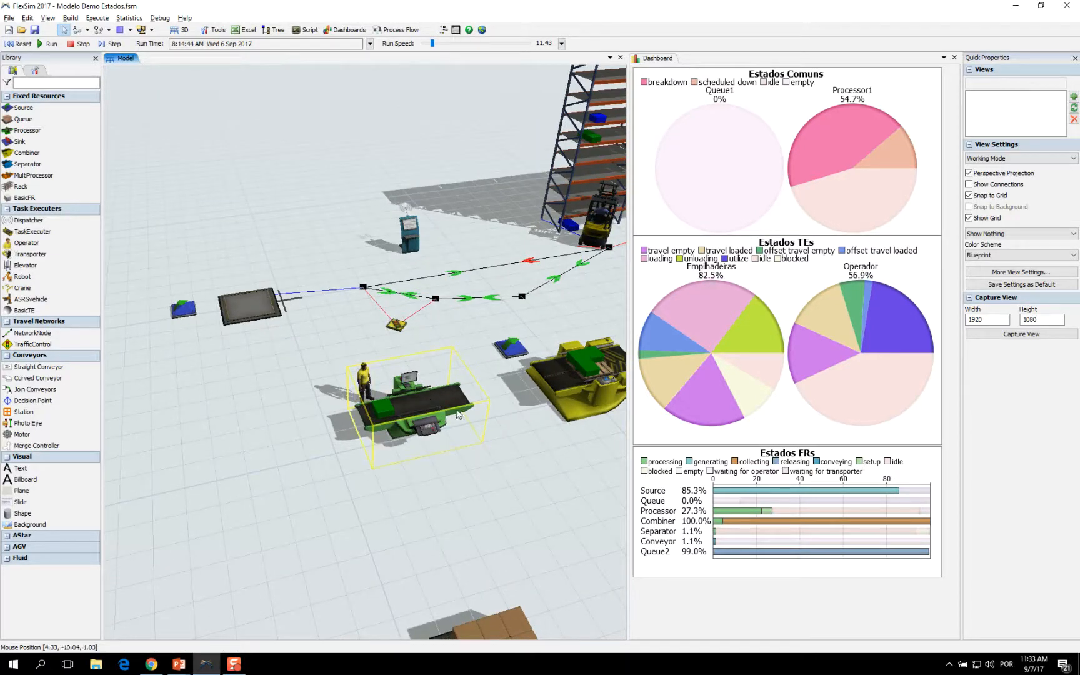
{"action": "left_click_drag", "start_coordinate": [500, 440], "coordinate": [512, 473]}
{"action": "scroll", "coordinate": [512, 474], "scroll_direction": "up", "scroll_amount": 3}
{"action": "left_click_drag", "start_coordinate": [436, 354], "coordinate": [414, 358]}
{"action": "scroll", "coordinate": [413, 362], "scroll_direction": "down", "scroll_amount": 2}
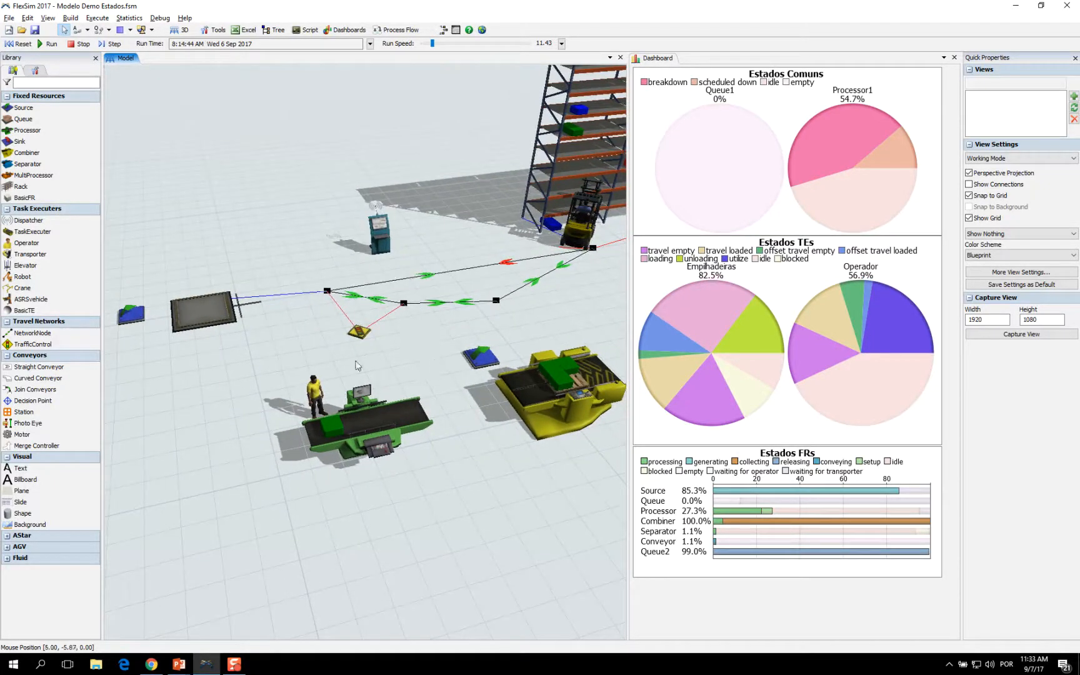
{"action": "left_click_drag", "start_coordinate": [23, 108], "coordinate": [328, 550]}
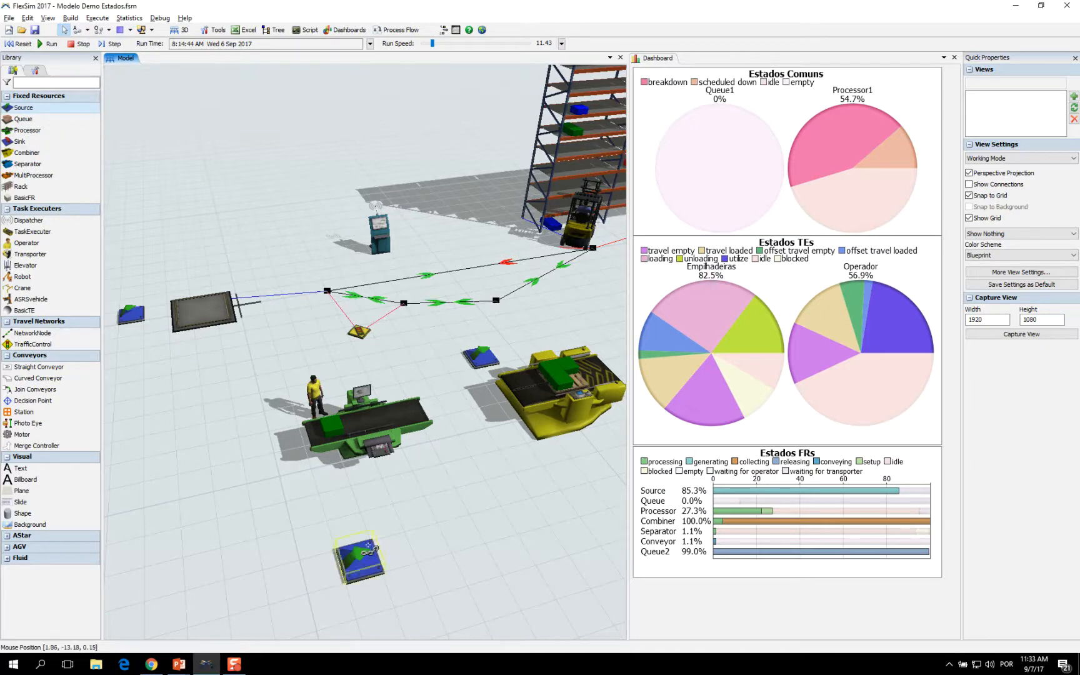
{"action": "left_click_drag", "start_coordinate": [19, 141], "coordinate": [408, 550]}
Reset the model and connect the new source to the new sink
{"action": "left_click", "coordinate": [23, 45]}
{"action": "left_click", "coordinate": [361, 565]}
{"action": "key", "text": "a"}
{"action": "left_click", "coordinate": [459, 532]}
{"action": "left_click", "coordinate": [464, 533]}
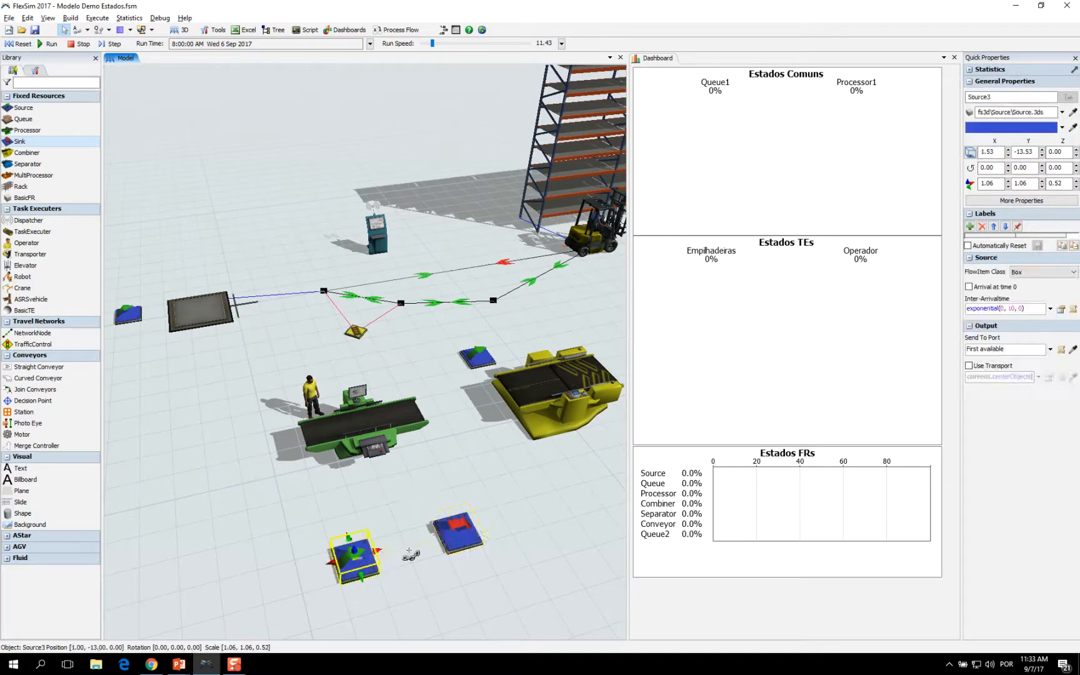
Connect the operator to the new source and enable transport for the source's output
{"action": "left_click", "coordinate": [310, 390]}
{"action": "left_click_drag", "start_coordinate": [310, 390], "coordinate": [358, 561]}
{"action": "left_click", "coordinate": [377, 569]}
{"action": "left_click", "coordinate": [969, 365]}
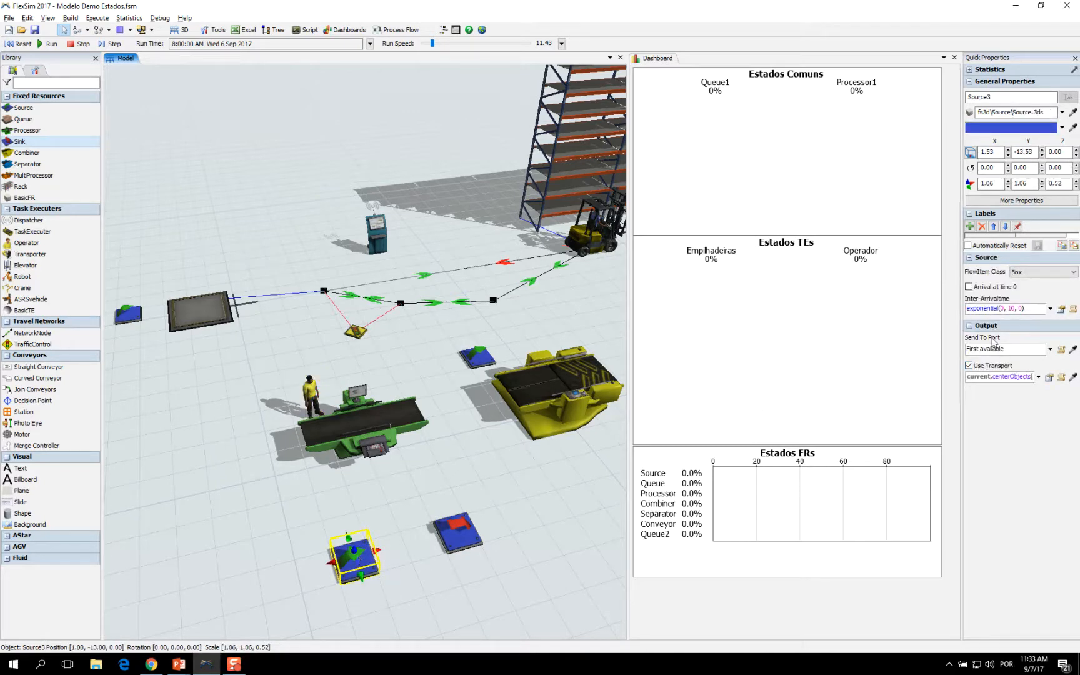
Set a constant inter-arrival time for the new source and clear the selection
{"action": "left_click_drag", "start_coordinate": [1026, 309], "coordinate": [950, 311]}
{"action": "type", "text": "0"}
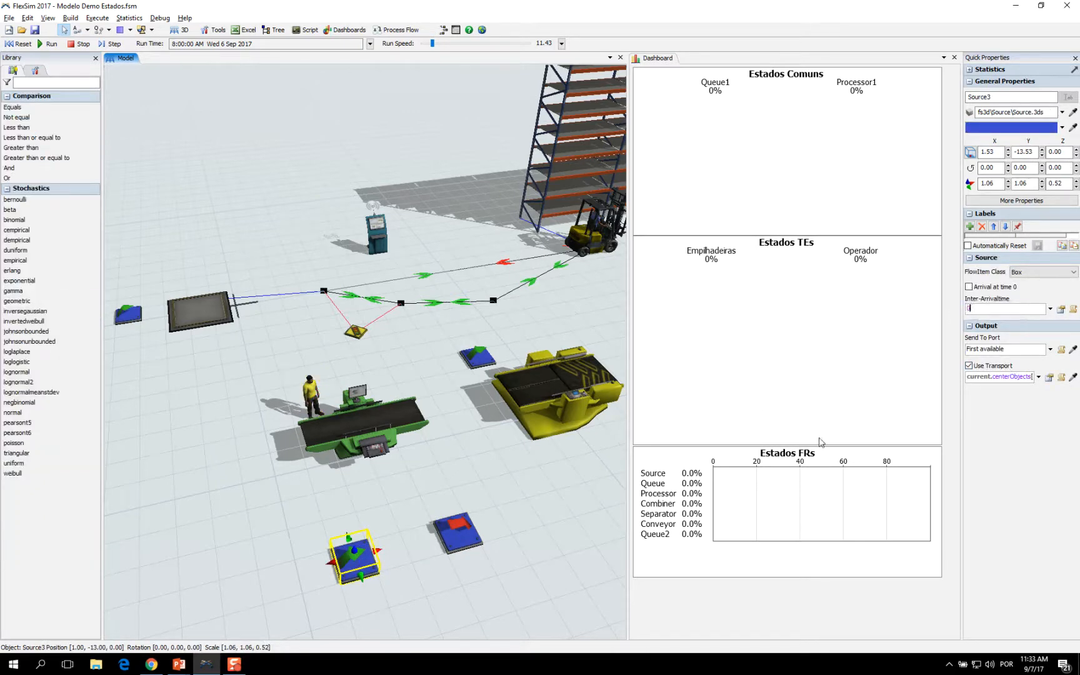
{"action": "left_click", "coordinate": [565, 320]}
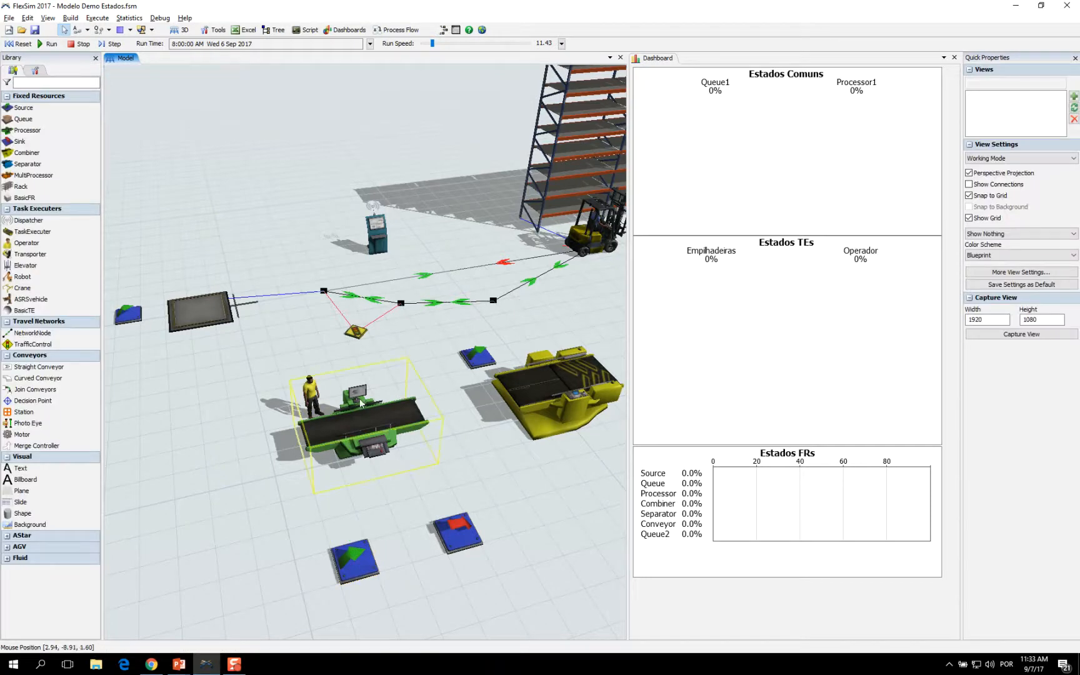
{"action": "left_click_drag", "start_coordinate": [470, 448], "coordinate": [475, 450]}
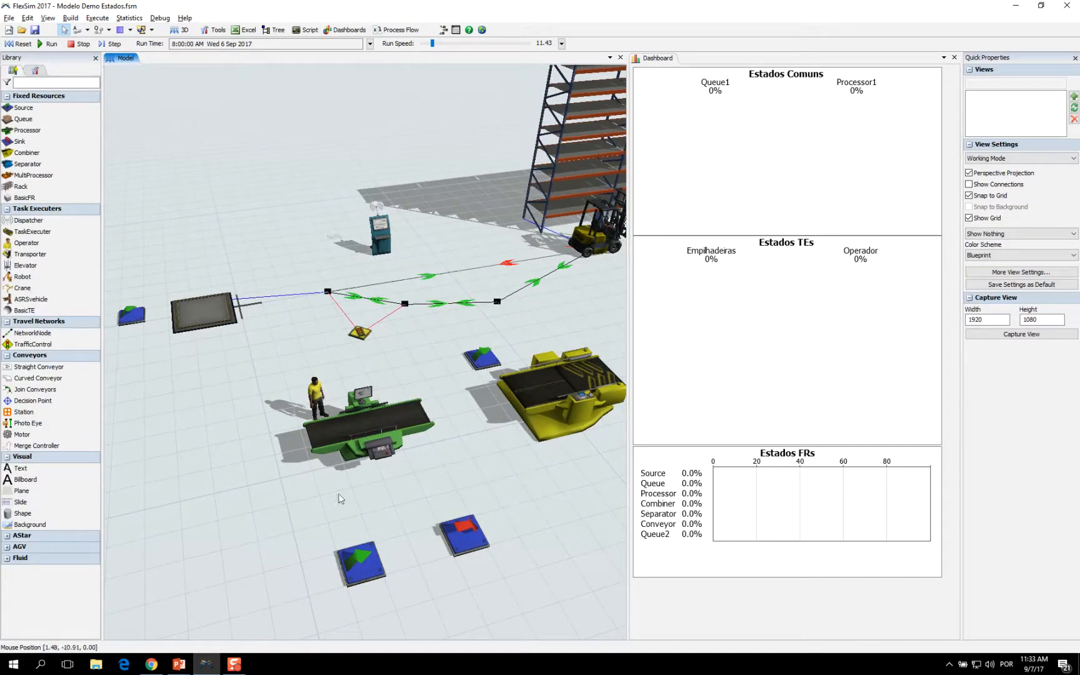
Reset and run the model until a blue box is on the green processor while the operator carries the new source's boxes
{"action": "left_click", "coordinate": [19, 43]}
{"action": "left_click", "coordinate": [47, 44]}
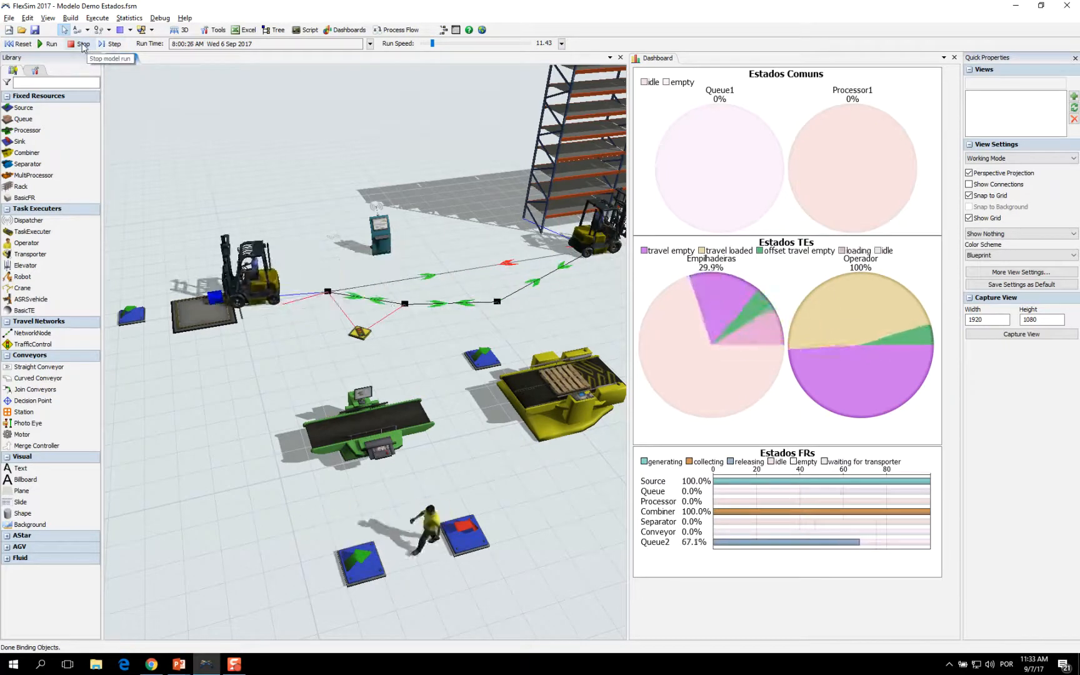
{"action": "left_click", "coordinate": [114, 44]}
{"action": "left_click", "coordinate": [366, 425]}
{"action": "scroll", "coordinate": [319, 350], "scroll_direction": "up", "scroll_amount": 3}
{"action": "scroll", "coordinate": [358, 340], "scroll_direction": "down", "scroll_amount": 1}
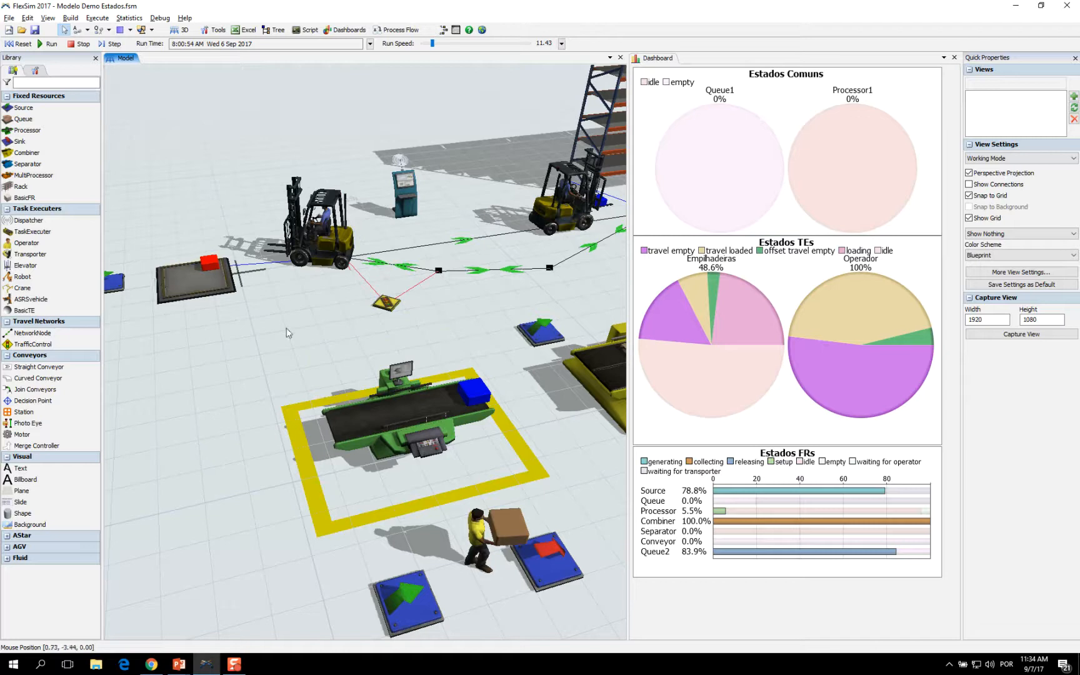
Select the blue box and the green processor, and review the processor's operator options without changing its properties
{"action": "left_click", "coordinate": [473, 391]}
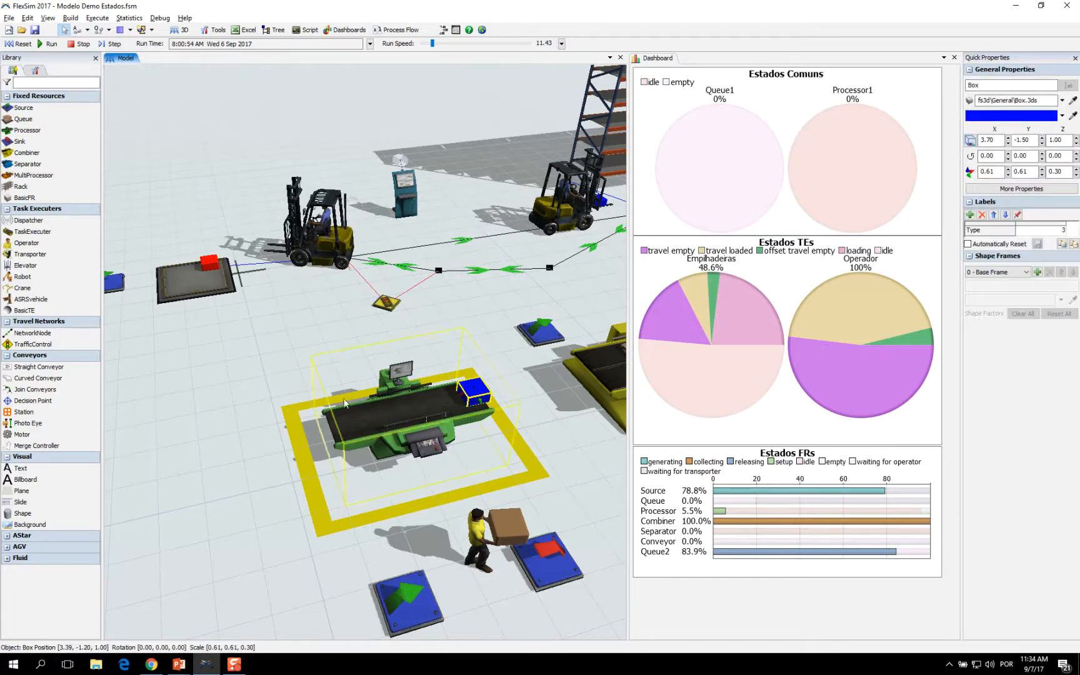
{"action": "left_click", "coordinate": [433, 408]}
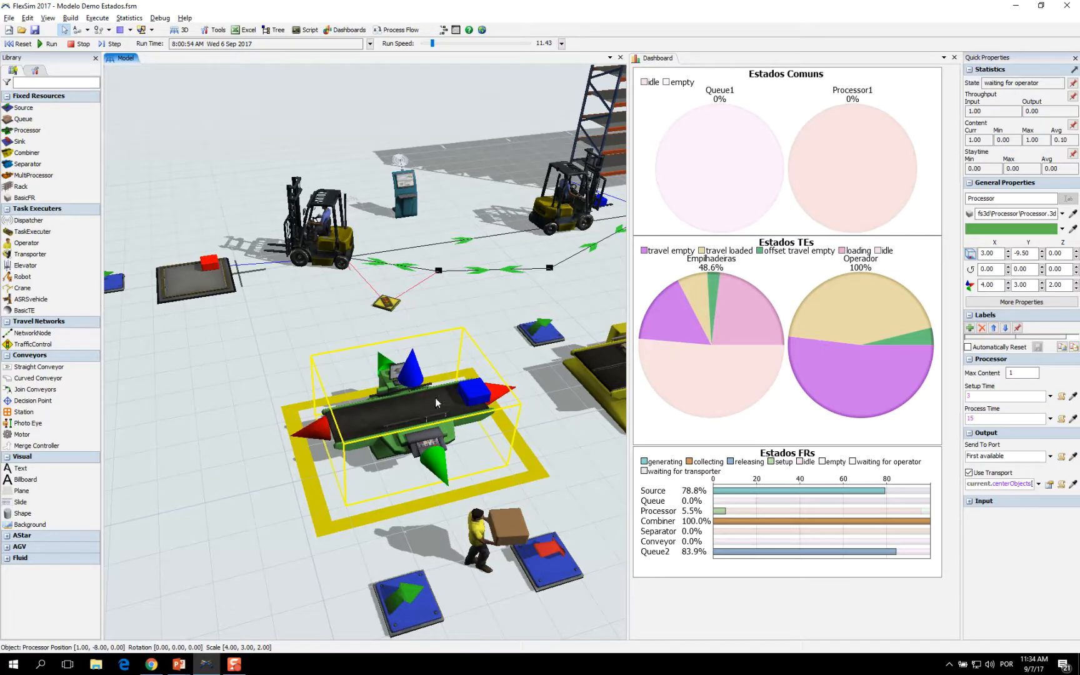
{"action": "double_click", "coordinate": [418, 416]}
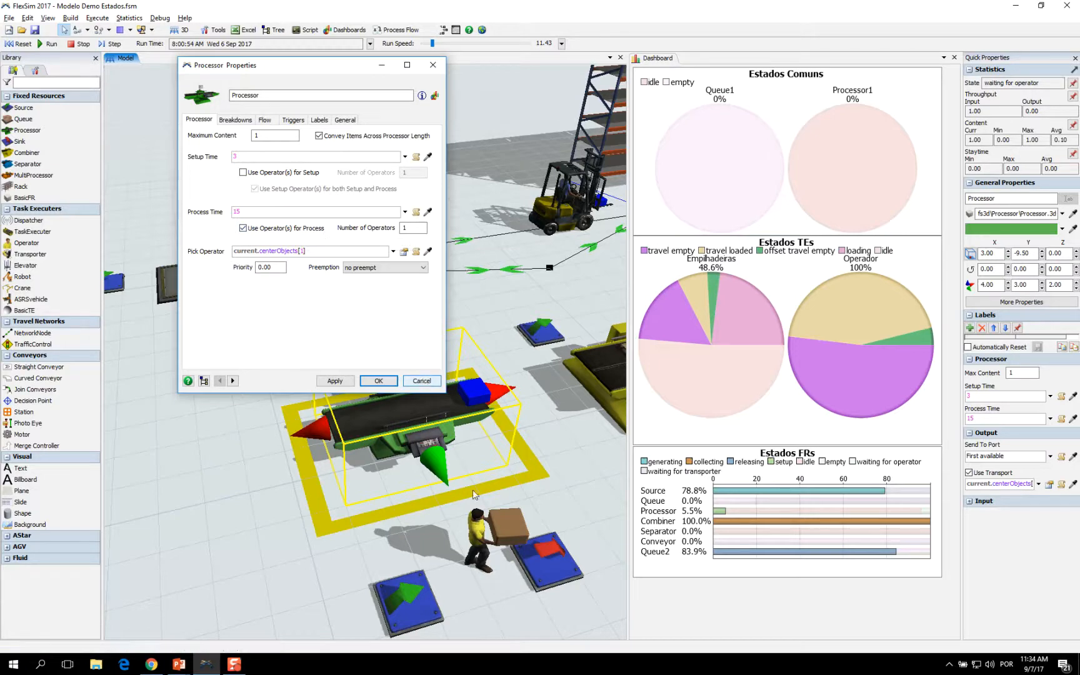
{"action": "left_click", "coordinate": [420, 381]}
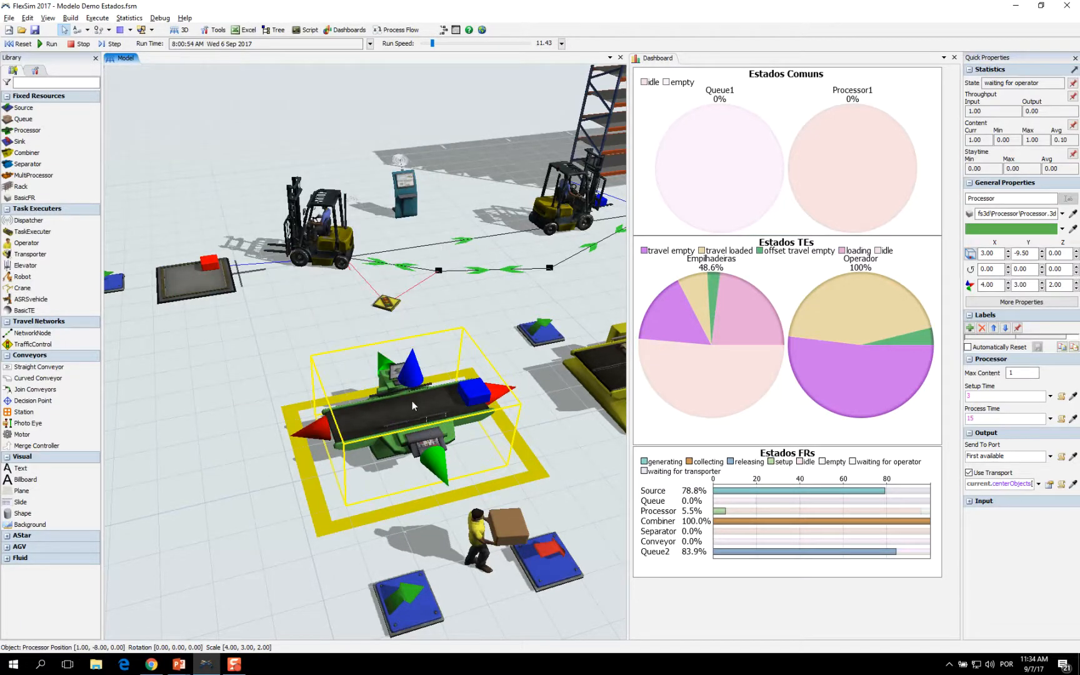
Check the green processor's state in its statistics and switch to the Fixed Resources slide in PowerPoint
{"action": "left_click_drag", "start_coordinate": [1028, 84], "coordinate": [948, 84]}
{"action": "left_click", "coordinate": [1033, 84]}
{"action": "key", "text": "alt+Tab"}
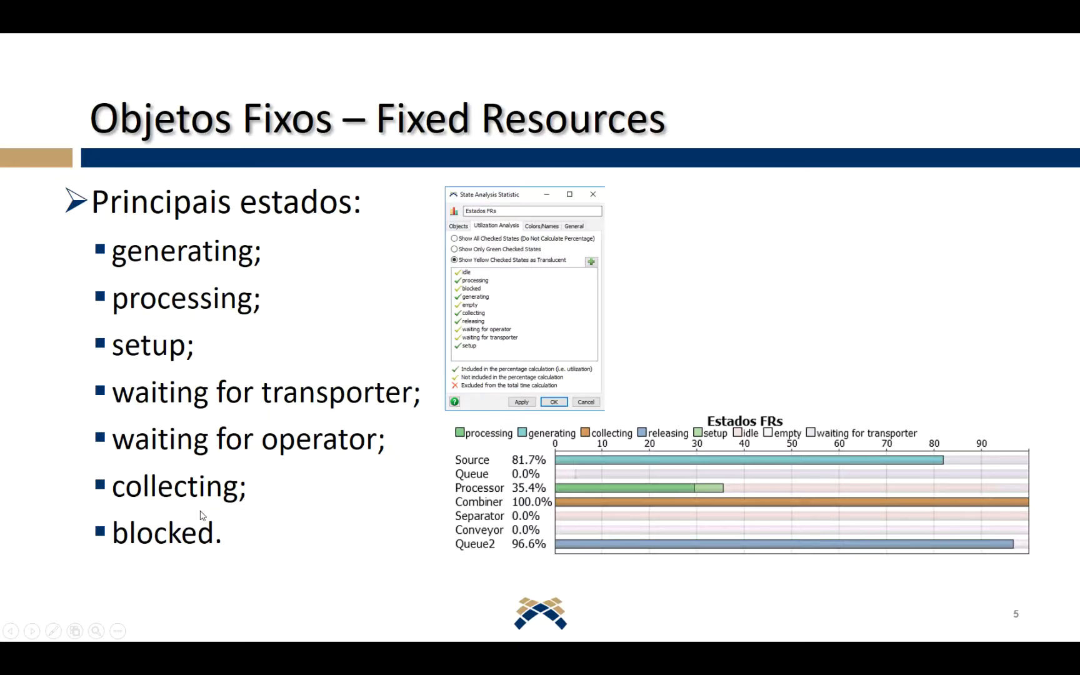
Switch to FlexSim, reset the model and delete the added source and sink in front of the green processor
{"action": "key", "text": "alt+Tab"}
{"action": "left_click_drag", "start_coordinate": [541, 421], "coordinate": [451, 424]}
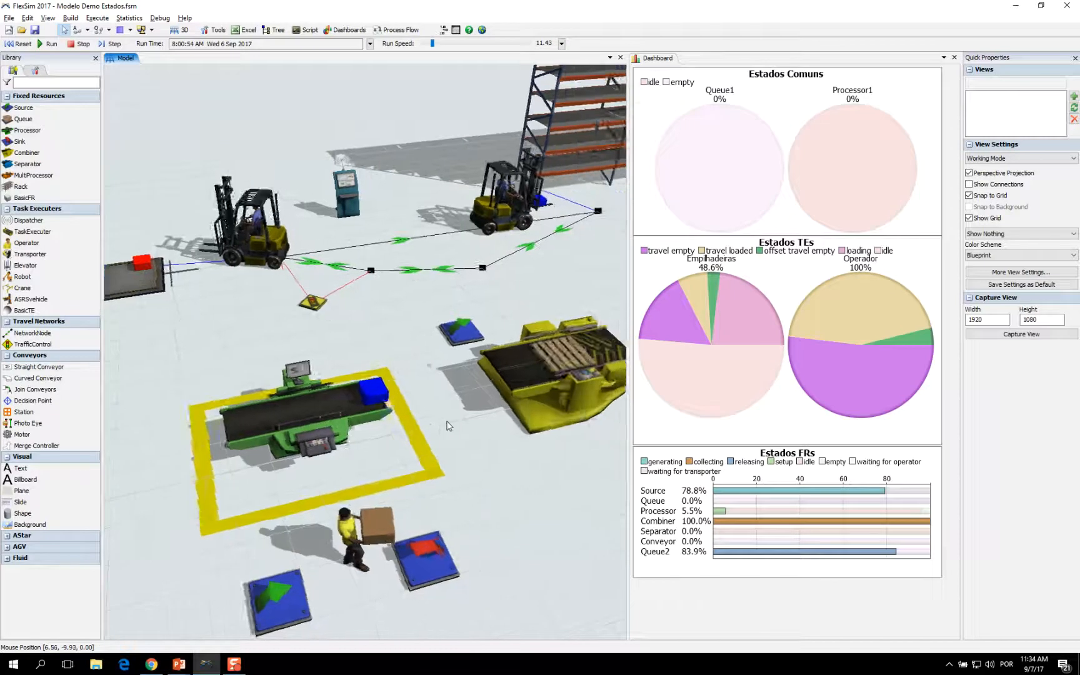
{"action": "scroll", "coordinate": [453, 424], "scroll_direction": "down", "scroll_amount": 2}
{"action": "left_click", "coordinate": [22, 44]}
{"action": "left_click", "coordinate": [318, 556]}
{"action": "left_click_drag", "start_coordinate": [318, 556], "coordinate": [430, 524]}
{"action": "key", "text": "Delete"}
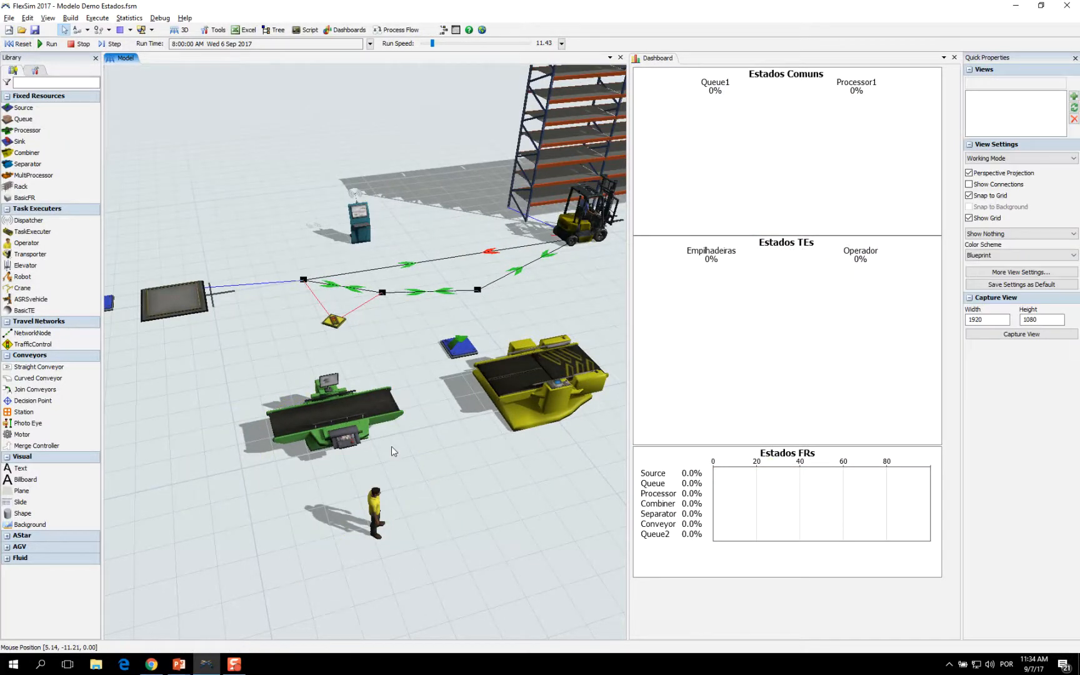
Reset and run the model until the operator brings a blue box to the green processor, and check the processor's state
{"action": "left_click", "coordinate": [21, 44]}
{"action": "left_click", "coordinate": [110, 44]}
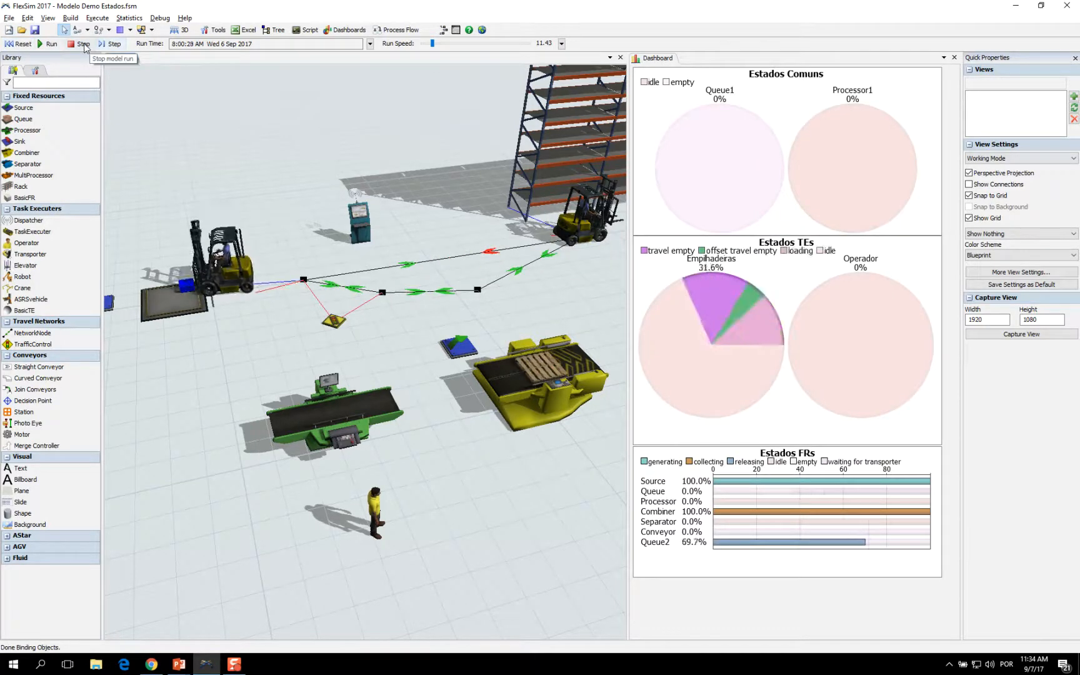
{"action": "left_click_drag", "start_coordinate": [429, 472], "coordinate": [335, 504]}
{"action": "left_click", "coordinate": [260, 441]}
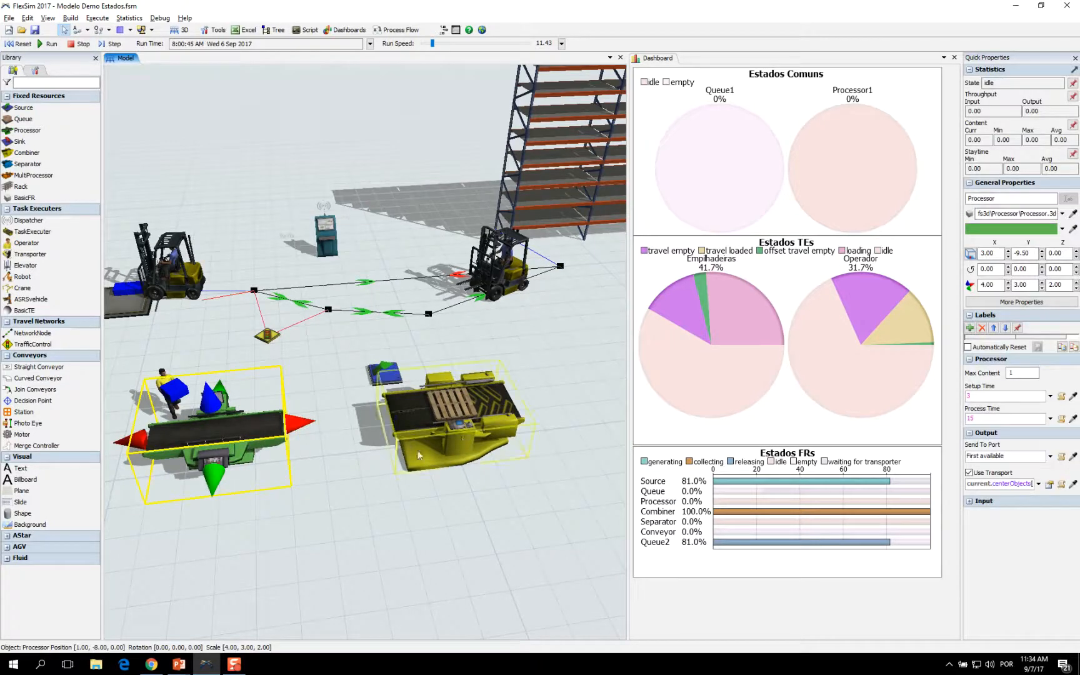
{"action": "left_click", "coordinate": [435, 516]}
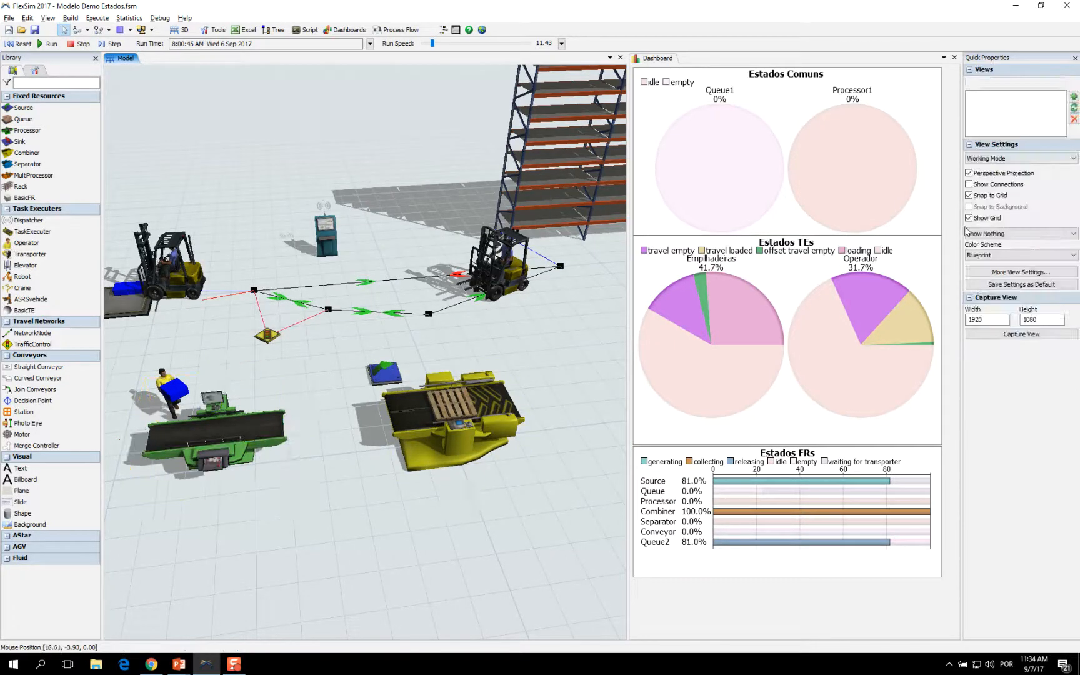
Show the object connections and inspect the combiner's state, its pallet and the blue box carried by the operator
{"action": "left_click", "coordinate": [984, 185]}
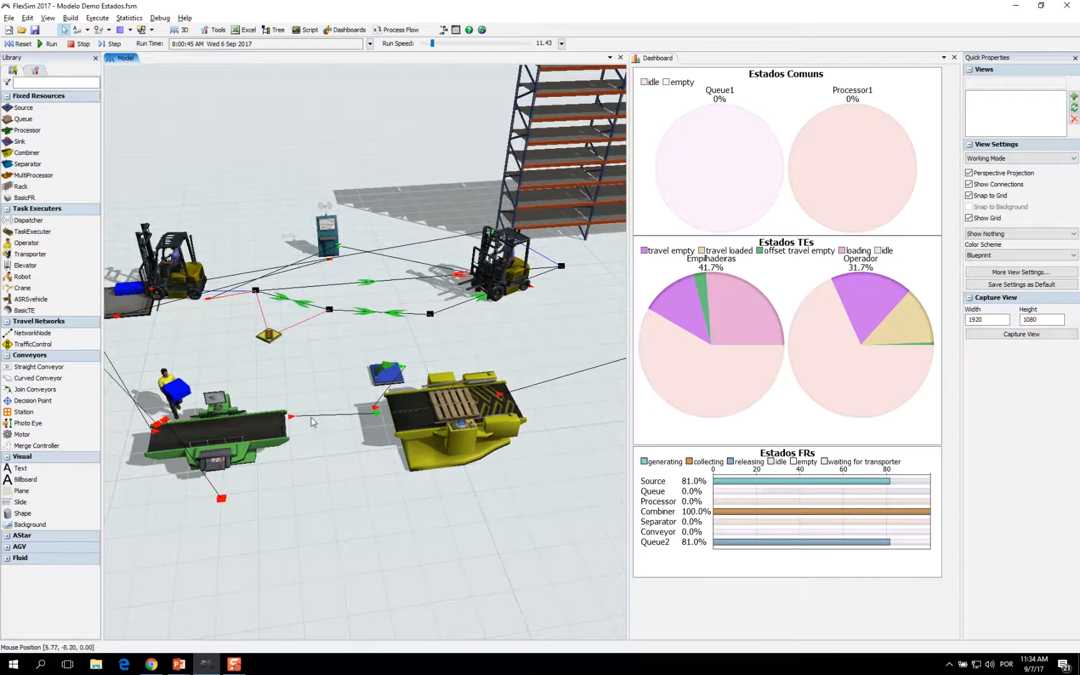
{"action": "mouse_move", "coordinate": [323, 389]}
{"action": "left_mouse_down"}
{"action": "mouse_move", "coordinate": [369, 402]}
{"action": "mouse_move", "coordinate": [304, 414]}
{"action": "mouse_move", "coordinate": [332, 406]}
{"action": "left_mouse_up"}
{"action": "left_click", "coordinate": [449, 465]}
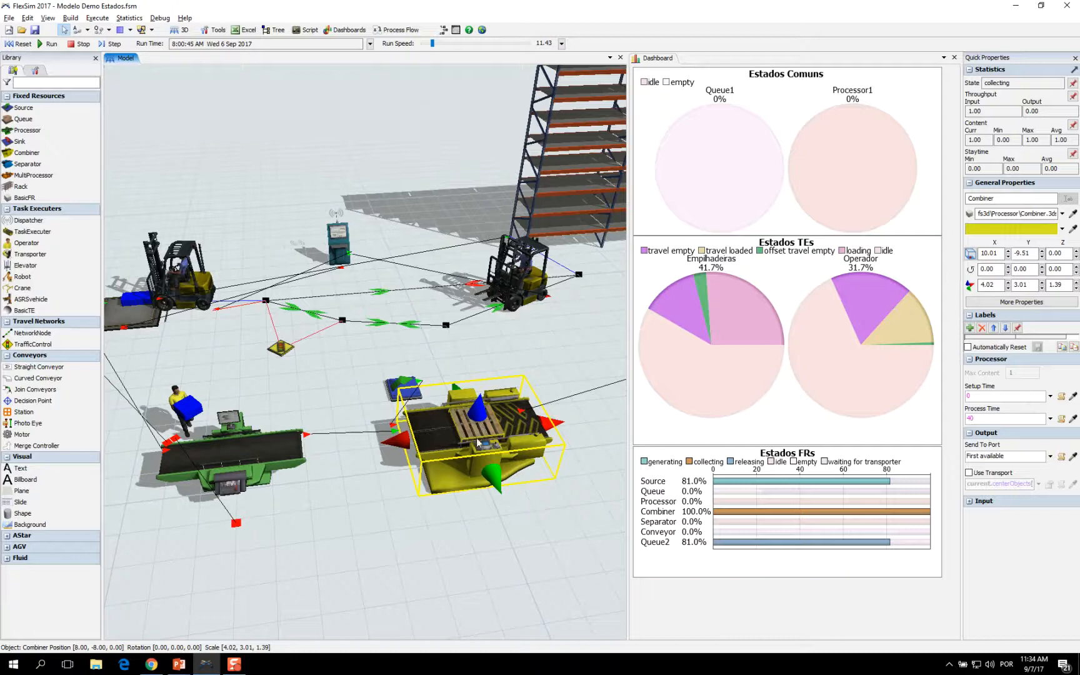
{"action": "left_click", "coordinate": [465, 432]}
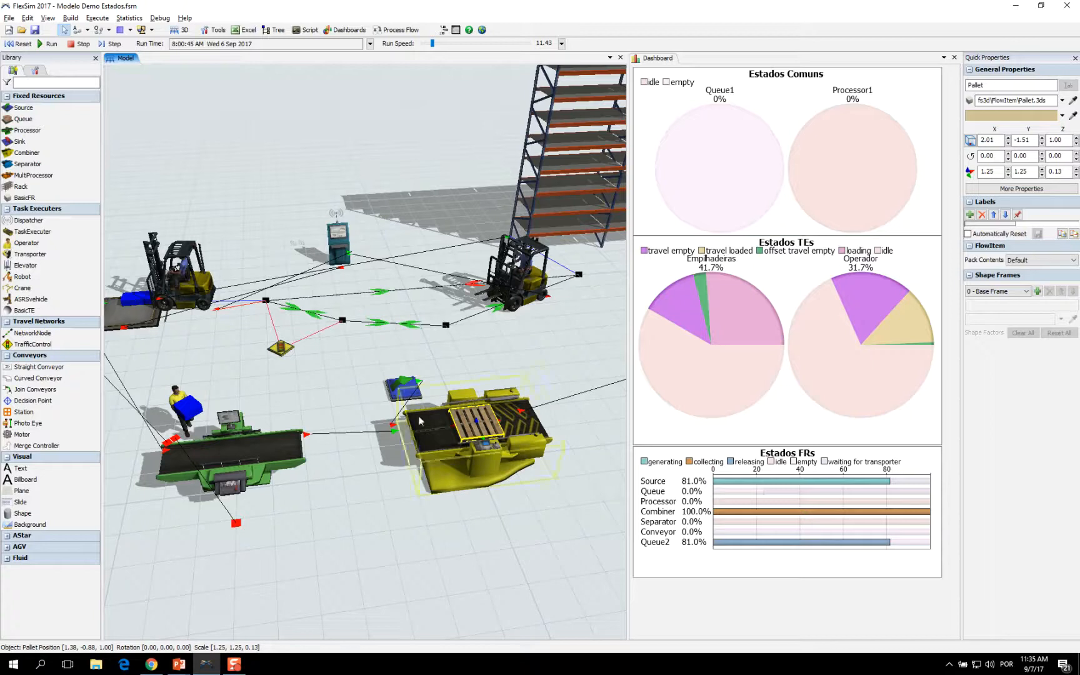
{"action": "left_click", "coordinate": [193, 405]}
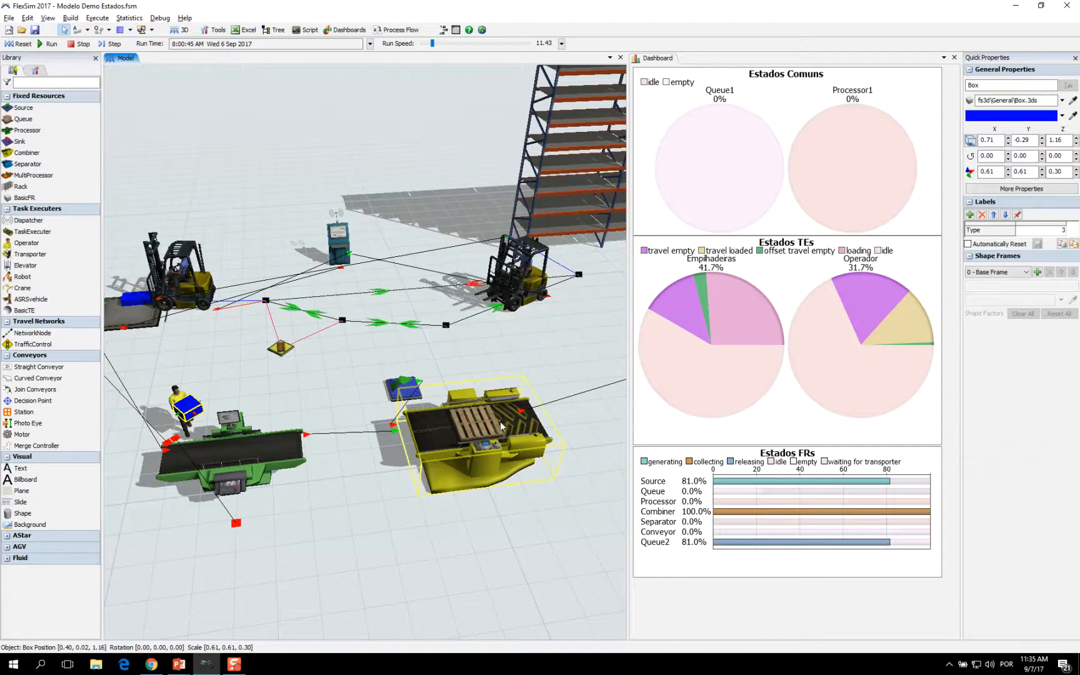
{"action": "left_click", "coordinate": [524, 446]}
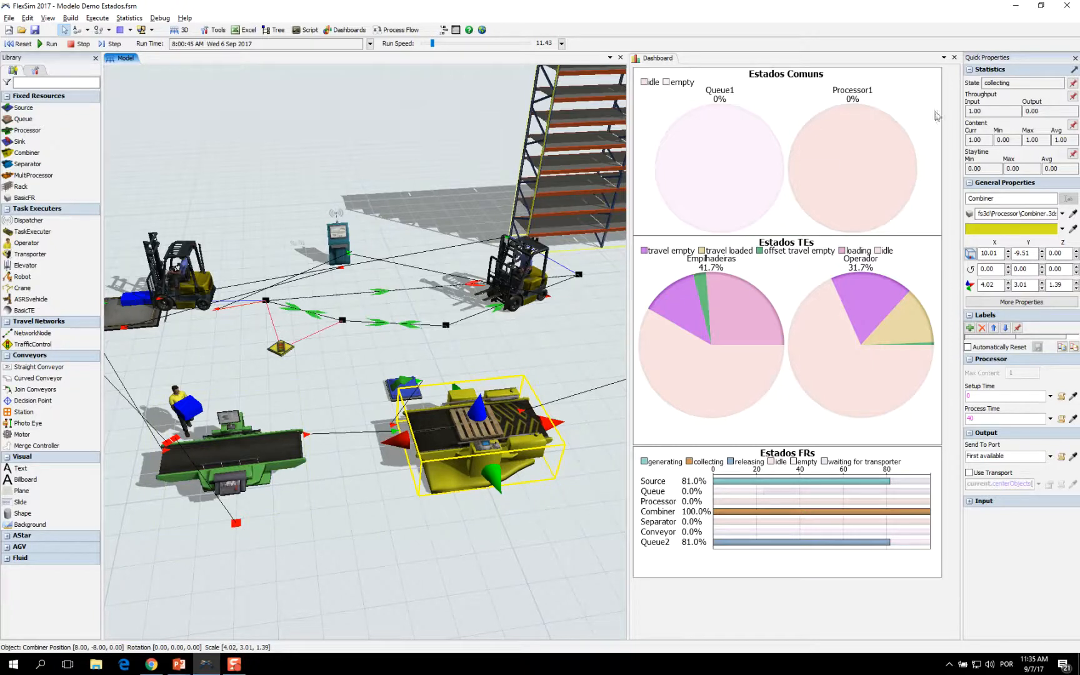
{"action": "double_click", "coordinate": [1025, 85]}
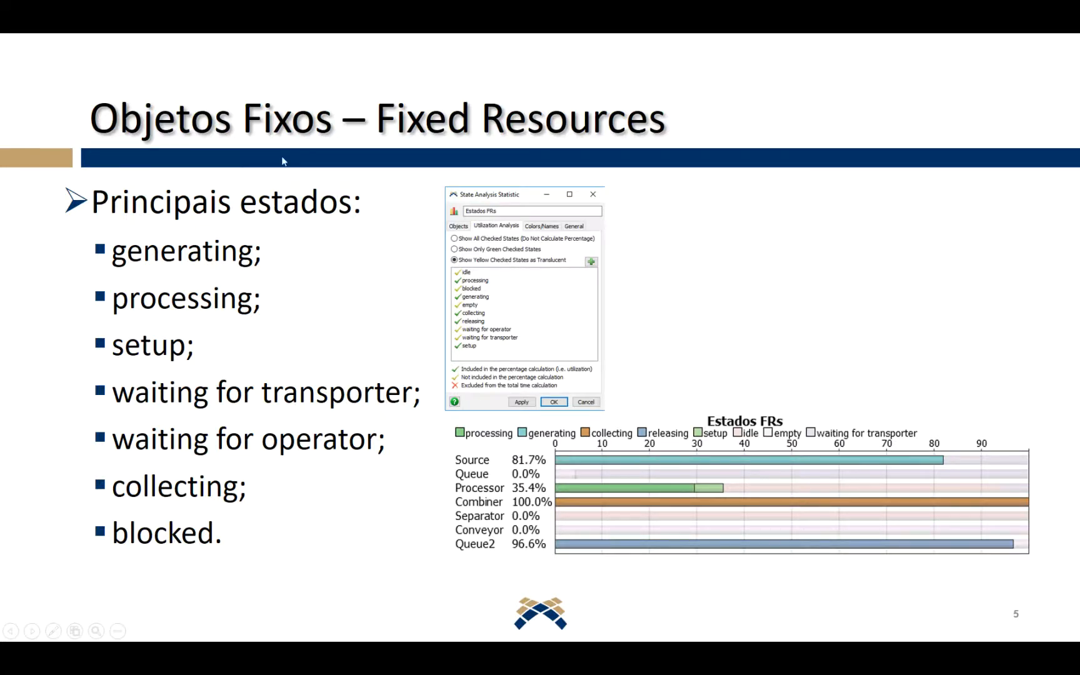
Return to FlexSim from the slide and run the model until the combiner's pallet is full, adjusting the run speed to 5.71
{"action": "key", "text": "alt+Tab"}
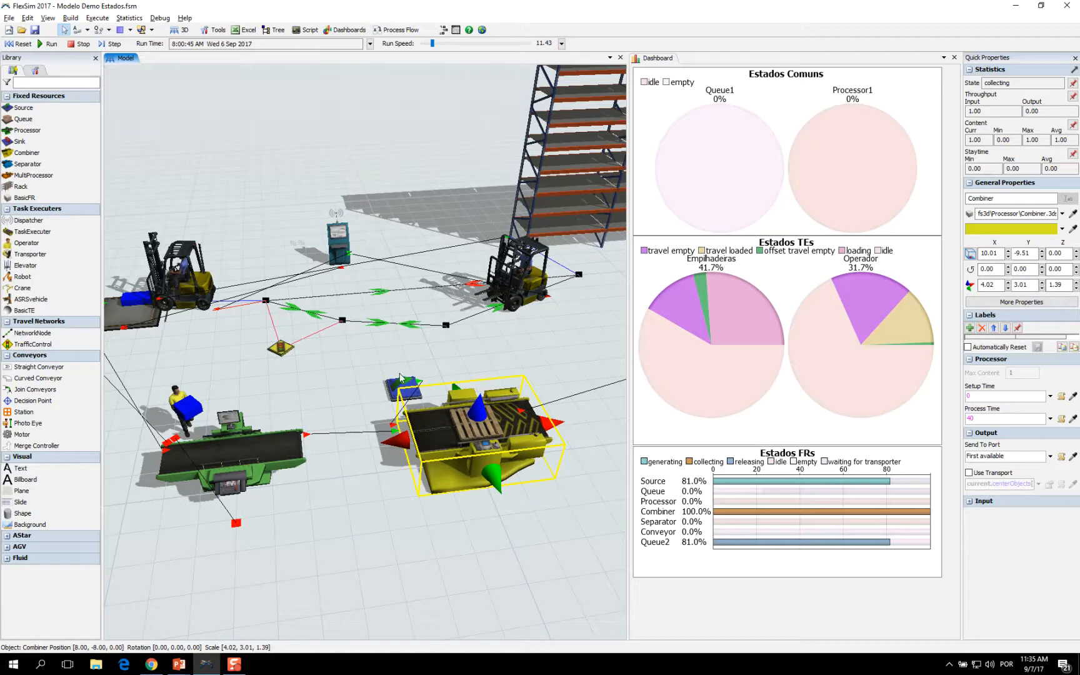
{"action": "left_click_drag", "start_coordinate": [351, 391], "coordinate": [403, 384]}
{"action": "right_click_drag", "start_coordinate": [403, 383], "coordinate": [412, 382]}
{"action": "mouse_move", "coordinate": [413, 381]}
{"action": "left_mouse_down"}
{"action": "mouse_move", "coordinate": [456, 370]}
{"action": "mouse_move", "coordinate": [397, 374]}
{"action": "left_mouse_up"}
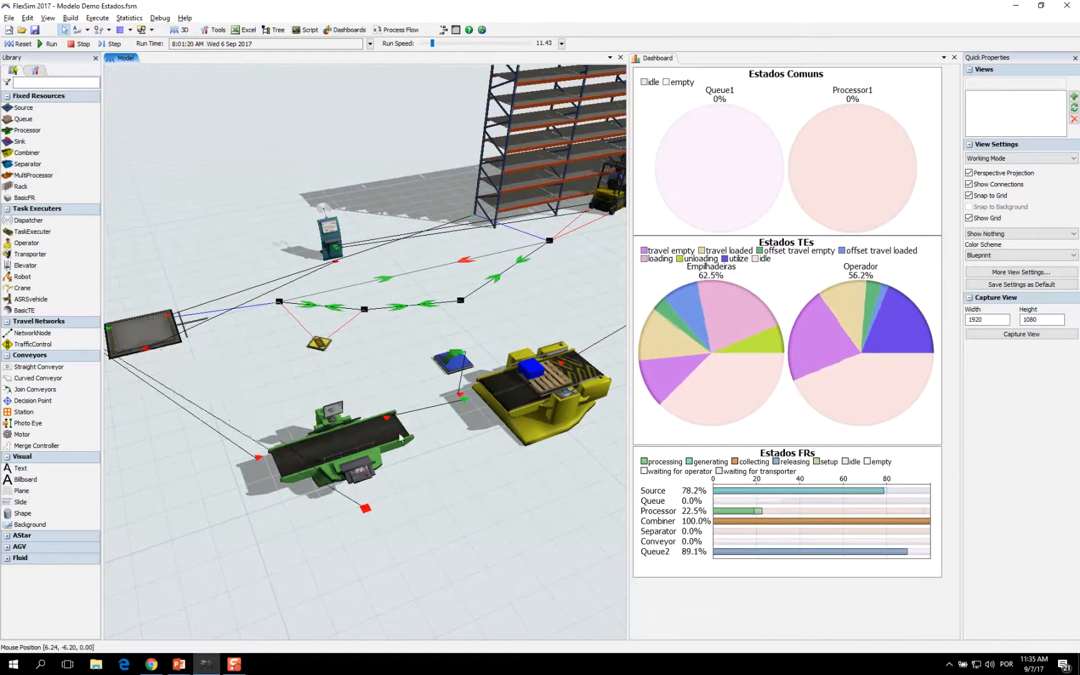
{"action": "left_click_drag", "start_coordinate": [387, 372], "coordinate": [353, 369]}
{"action": "scroll", "coordinate": [353, 368], "scroll_direction": "down", "scroll_amount": 2}
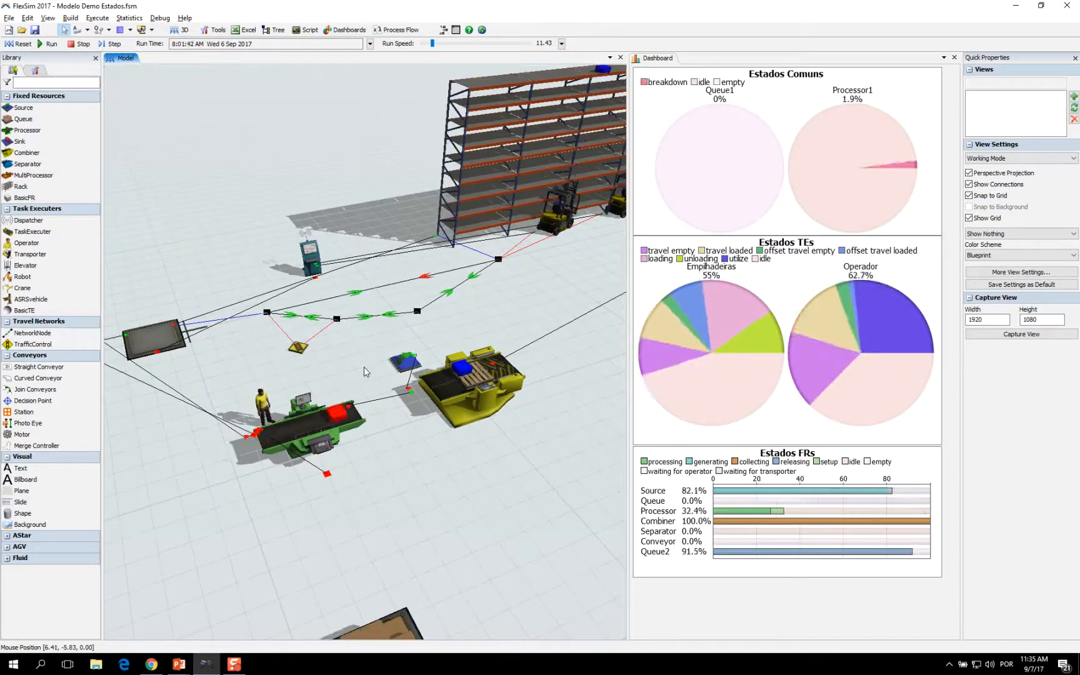
{"action": "key", "text": "ctrl+Up"}
{"action": "key", "text": "ctrl+Up"}
{"action": "key", "text": "ctrl+Up"}
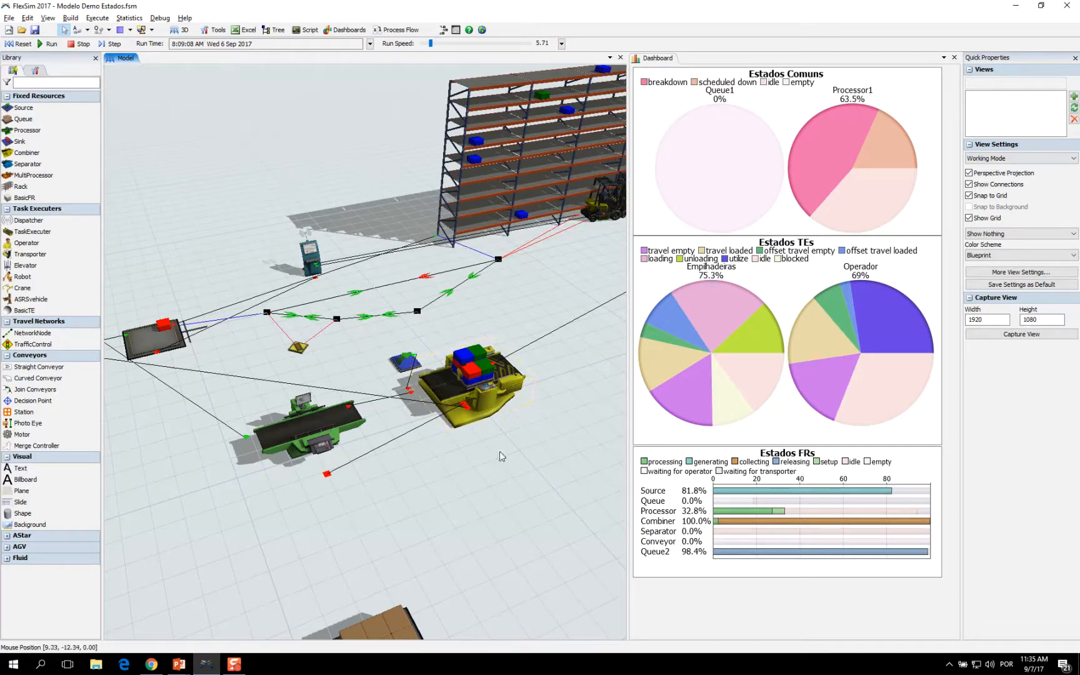
{"action": "scroll", "coordinate": [494, 462], "scroll_direction": "up", "scroll_amount": 4}
{"action": "scroll", "coordinate": [466, 467], "scroll_direction": "down", "scroll_amount": 1}
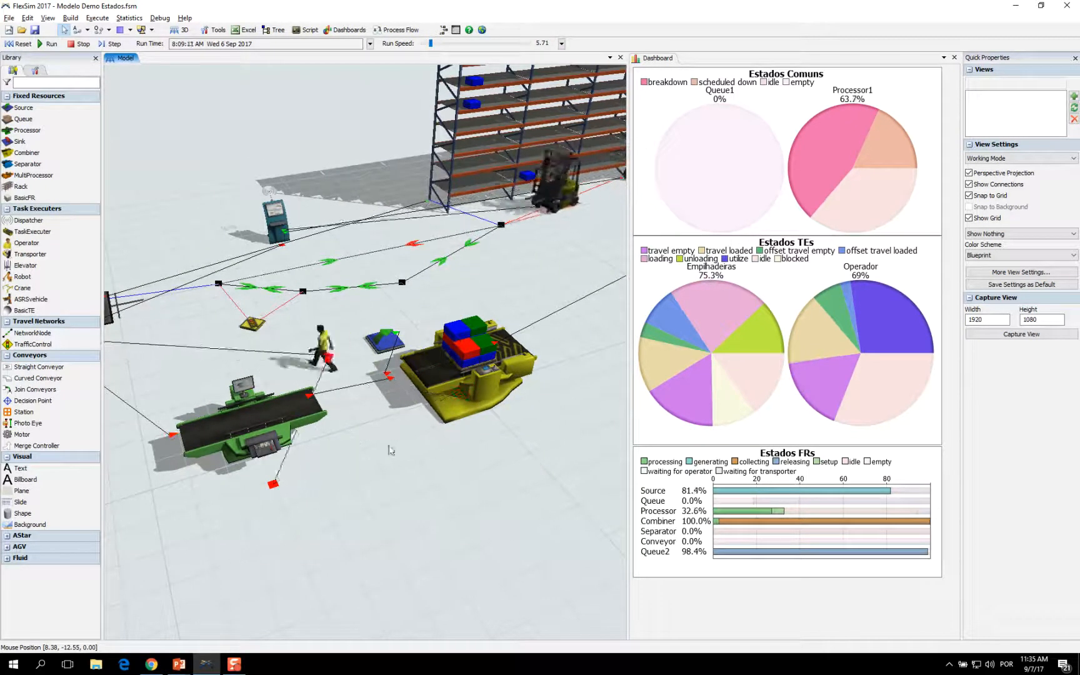
{"action": "left_click_drag", "start_coordinate": [367, 420], "coordinate": [415, 423]}
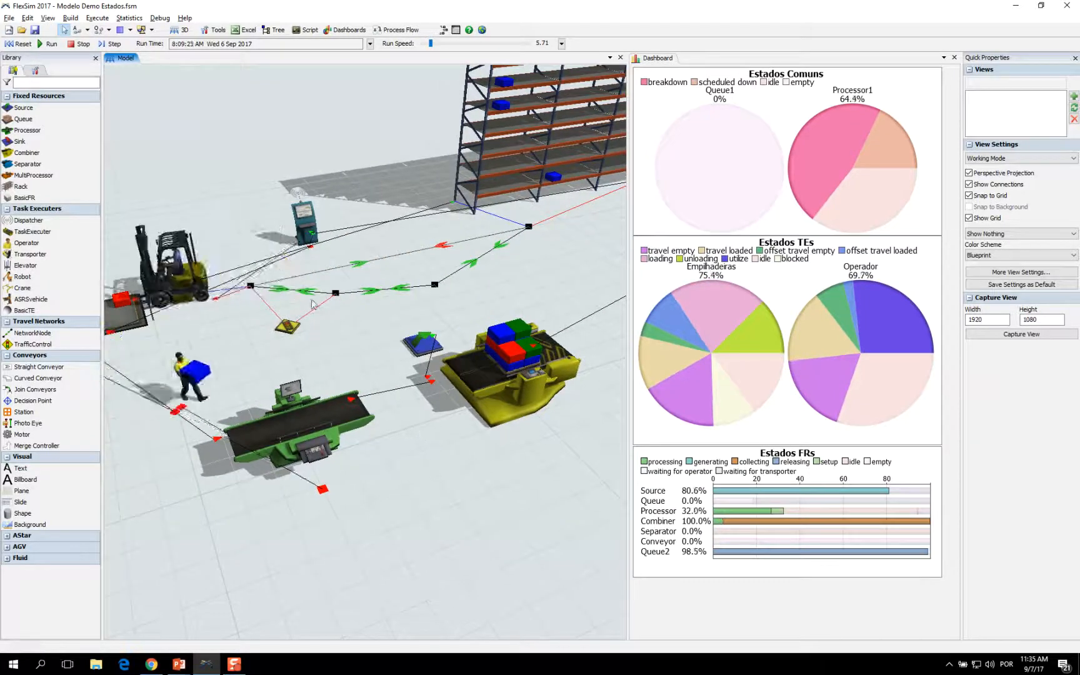
Check the combiner's state and process time without changing its properties, and examine the green processor as its box finishes
{"action": "left_click", "coordinate": [536, 387]}
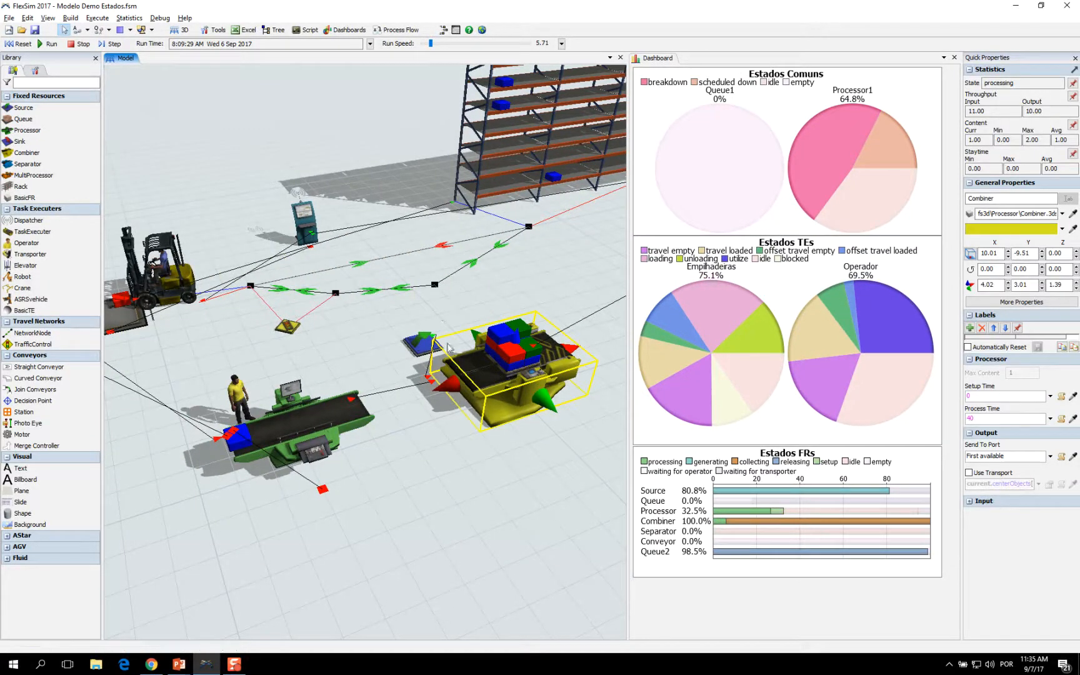
{"action": "double_click", "coordinate": [498, 395]}
{"action": "left_click", "coordinate": [344, 187]}
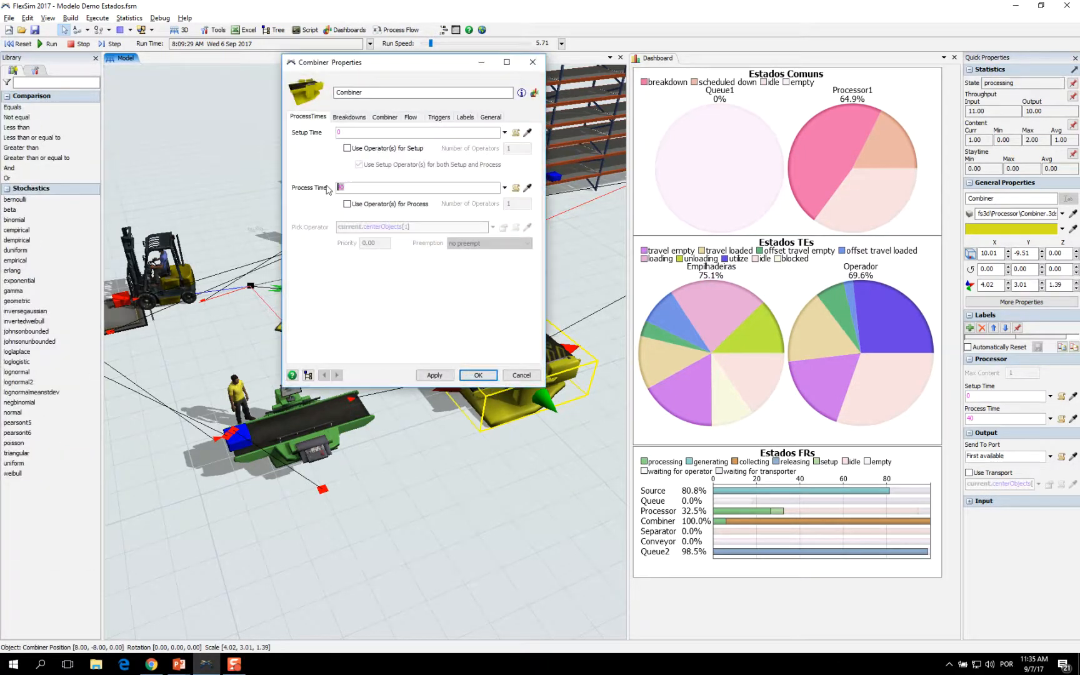
{"action": "left_click", "coordinate": [535, 378]}
{"action": "left_click", "coordinate": [539, 473]}
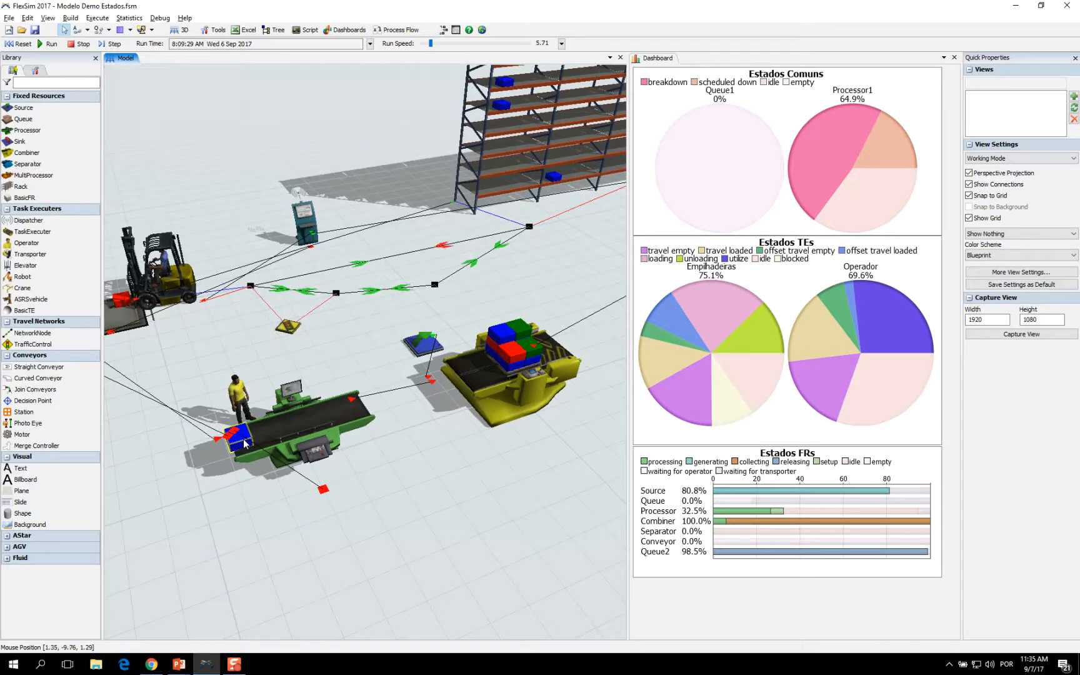
{"action": "left_click", "coordinate": [311, 442]}
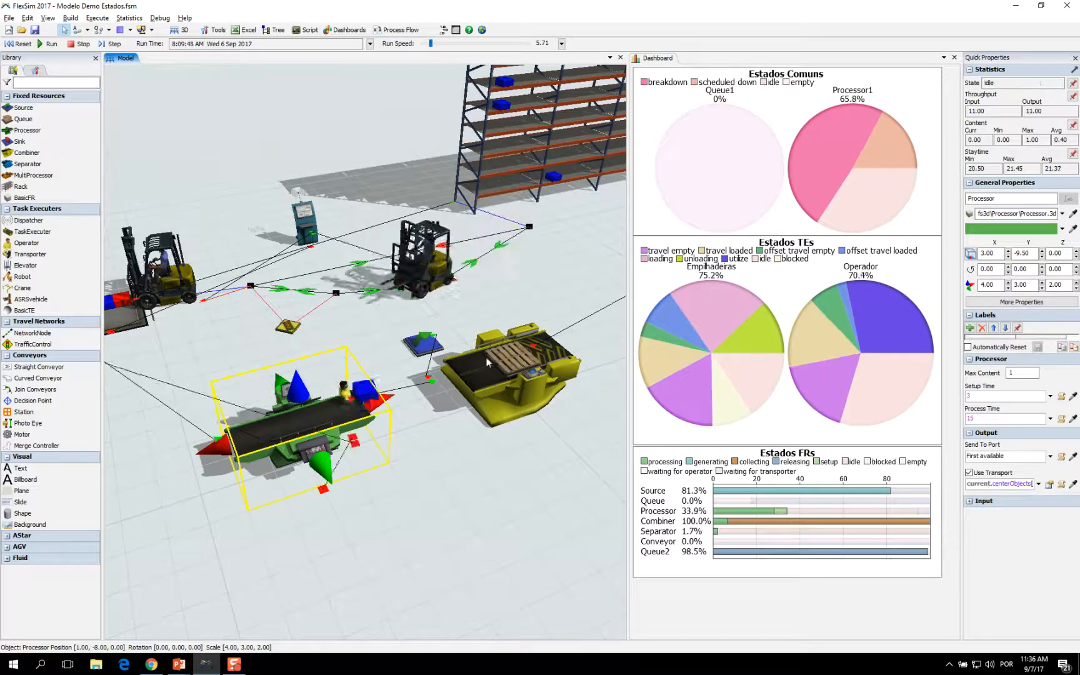
Reset the model and set the combiner's process time to 150
{"action": "left_click", "coordinate": [20, 45]}
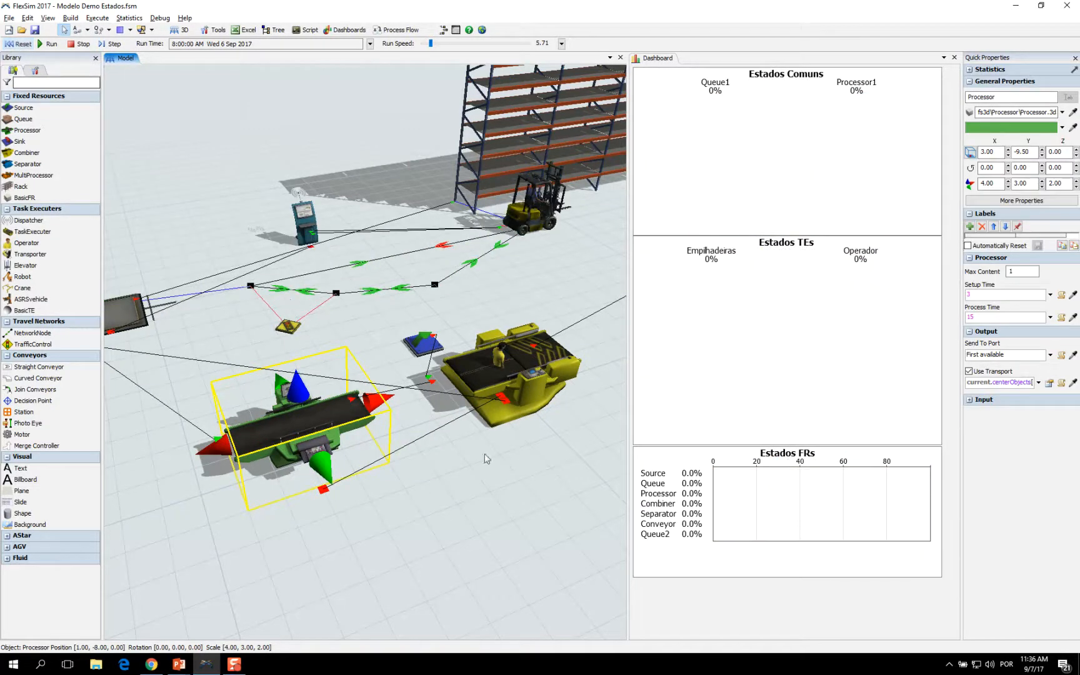
{"action": "double_click", "coordinate": [508, 375]}
{"action": "left_click", "coordinate": [340, 188]}
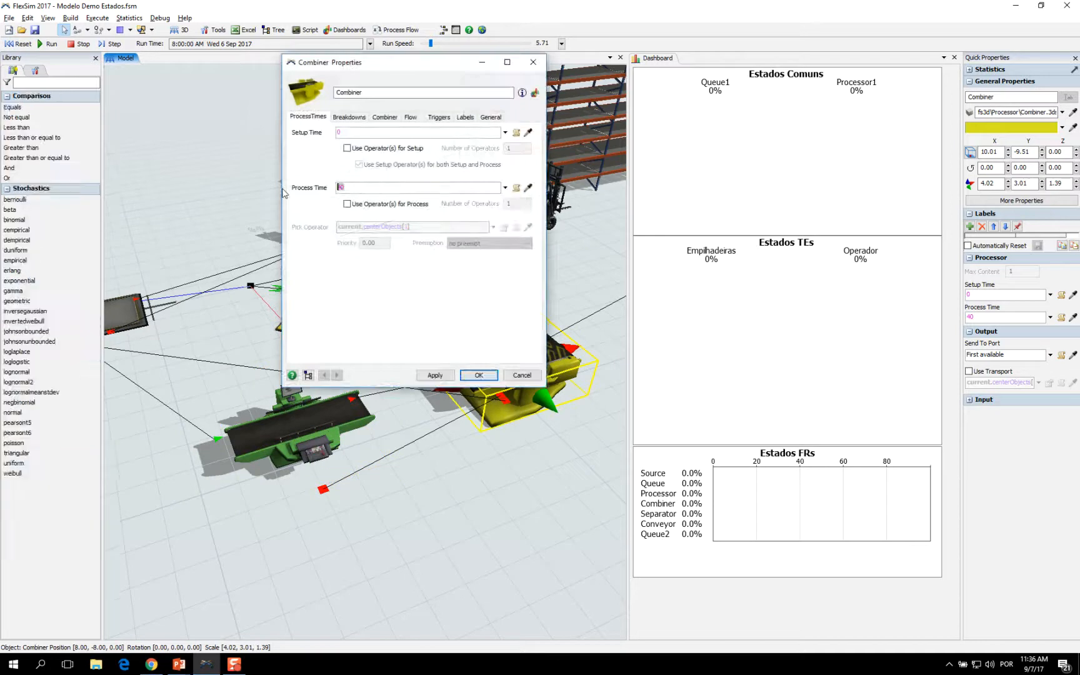
{"action": "type", "text": "150"}
{"action": "left_click", "coordinate": [482, 376]}
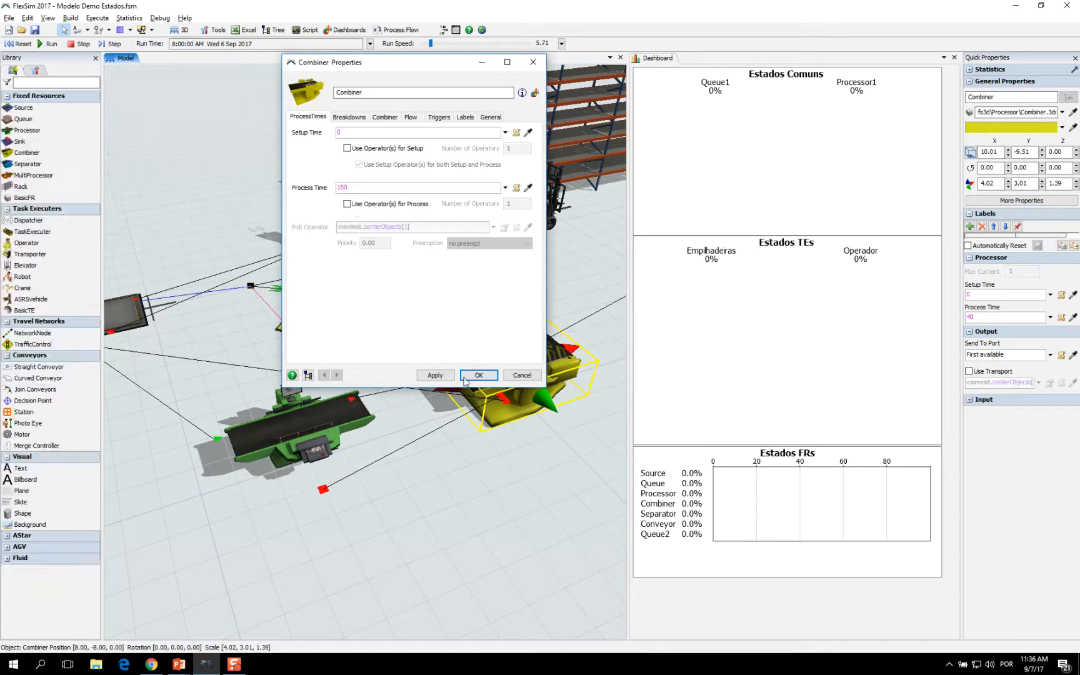
Run the model at a raised speed until the combiner's pallet is full, and slow the run speed to 10.50
{"action": "mouse_move", "coordinate": [509, 479]}
{"action": "left_mouse_down"}
{"action": "mouse_move", "coordinate": [426, 485]}
{"action": "mouse_move", "coordinate": [500, 482]}
{"action": "left_mouse_up"}
{"action": "scroll", "coordinate": [500, 481], "scroll_direction": "down", "scroll_amount": 2}
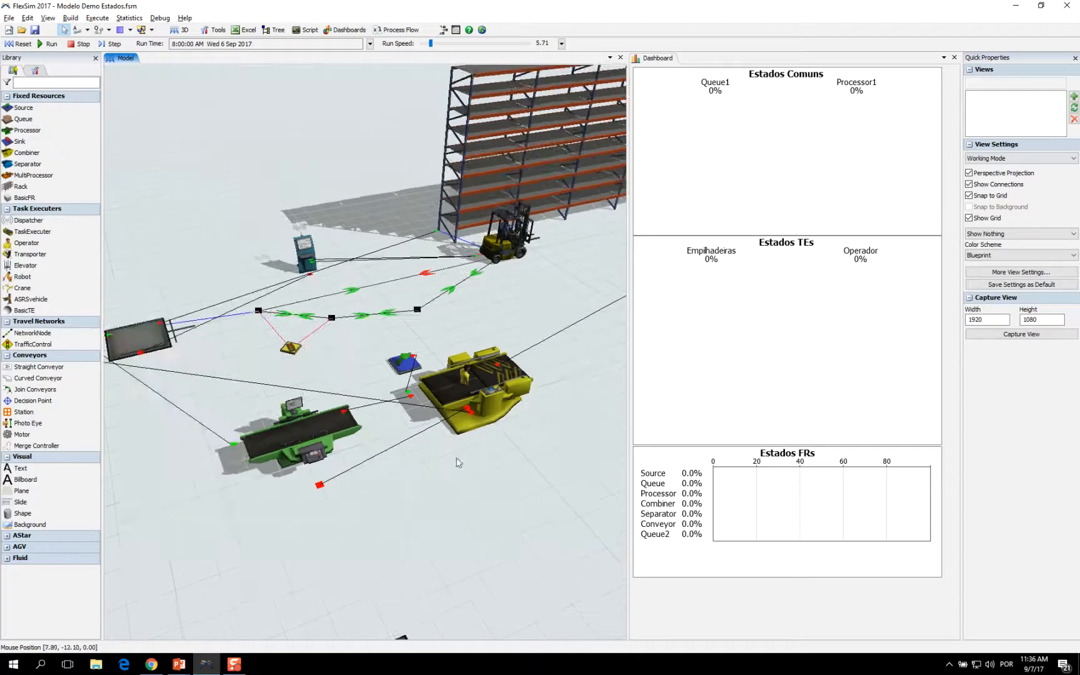
{"action": "key", "text": "ctrl+space"}
{"action": "left_click", "coordinate": [441, 44]}
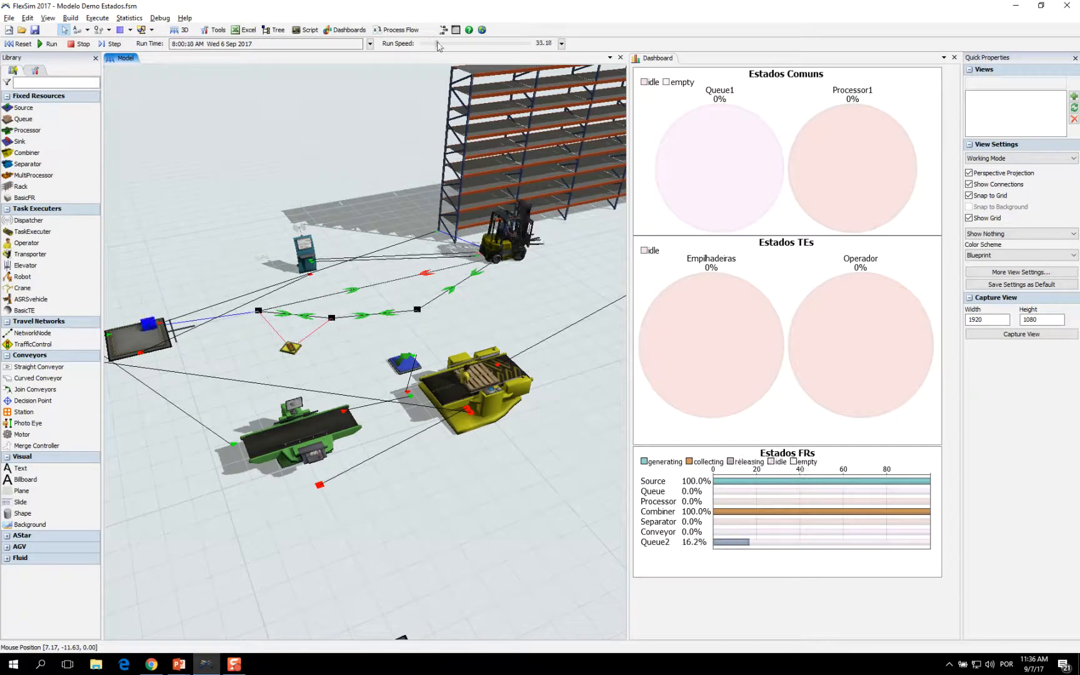
{"action": "left_click_drag", "start_coordinate": [443, 44], "coordinate": [431, 43]}
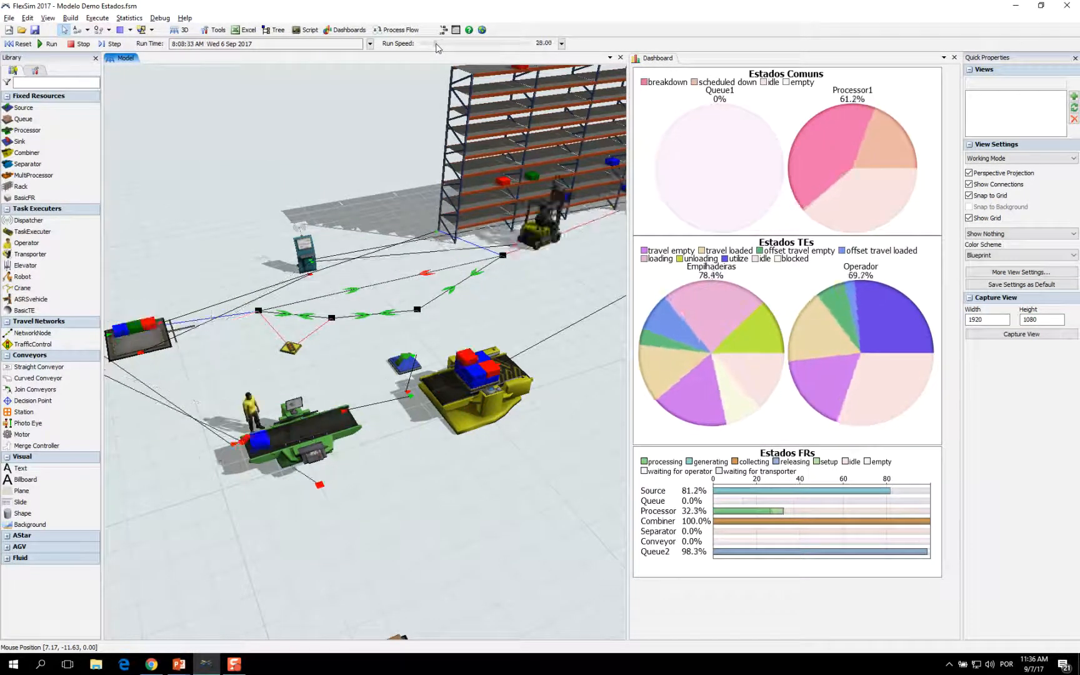
{"action": "scroll", "coordinate": [438, 475], "scroll_direction": "up", "scroll_amount": 3}
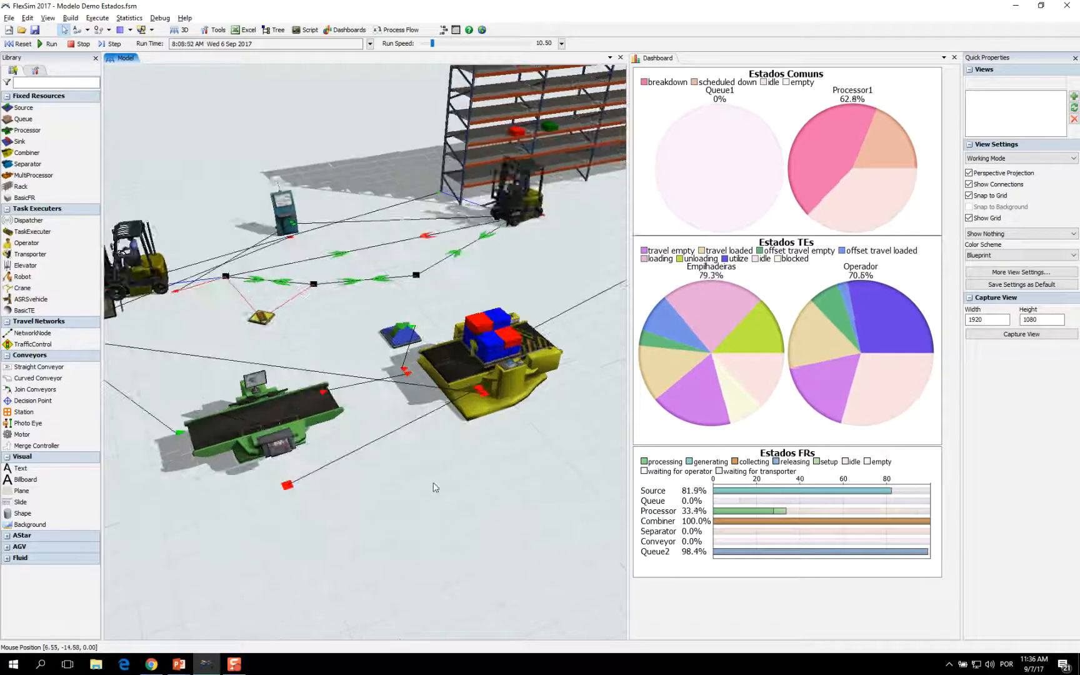
Compare the states of the green processor and the combiner while both hold boxes
{"action": "left_click", "coordinate": [377, 450]}
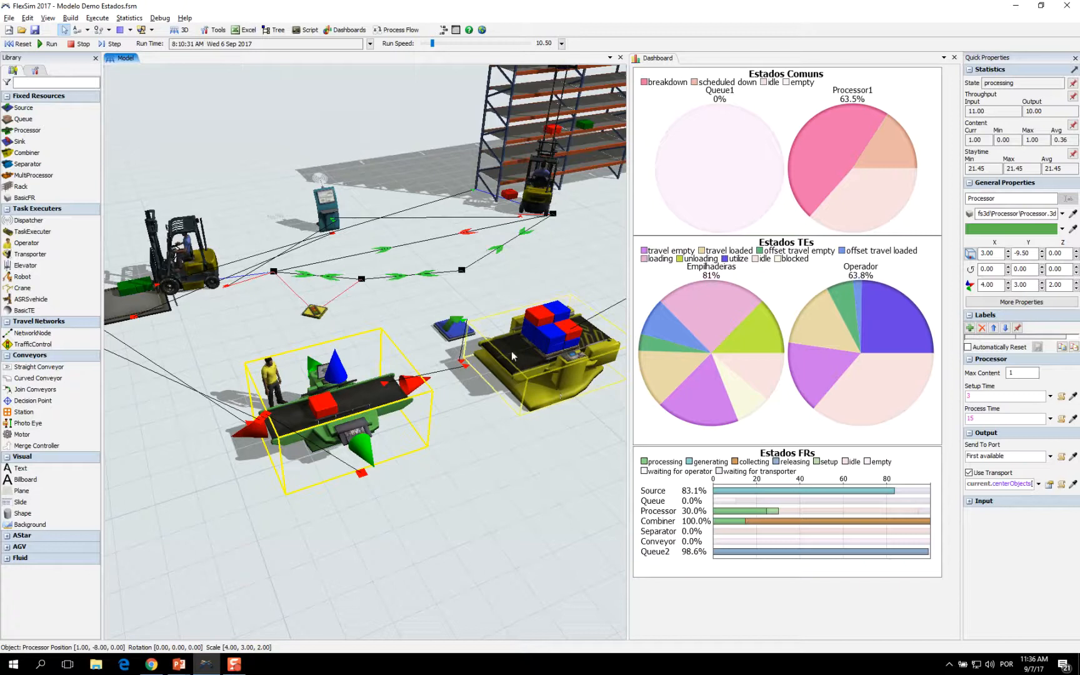
{"action": "left_click", "coordinate": [570, 360]}
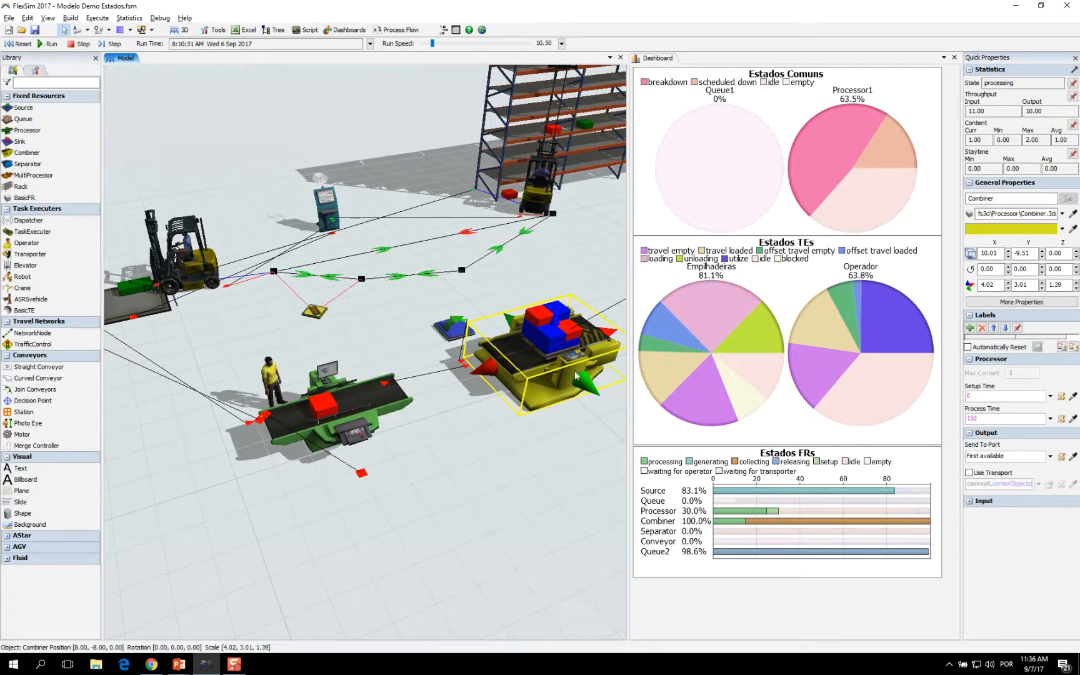
{"action": "left_click", "coordinate": [373, 401]}
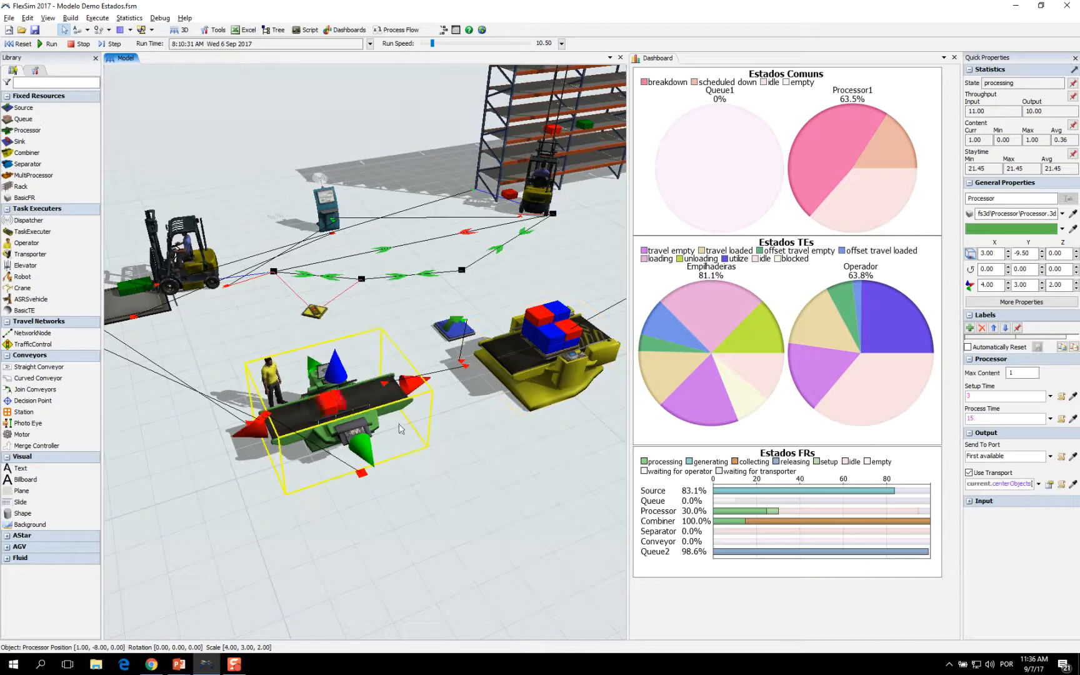